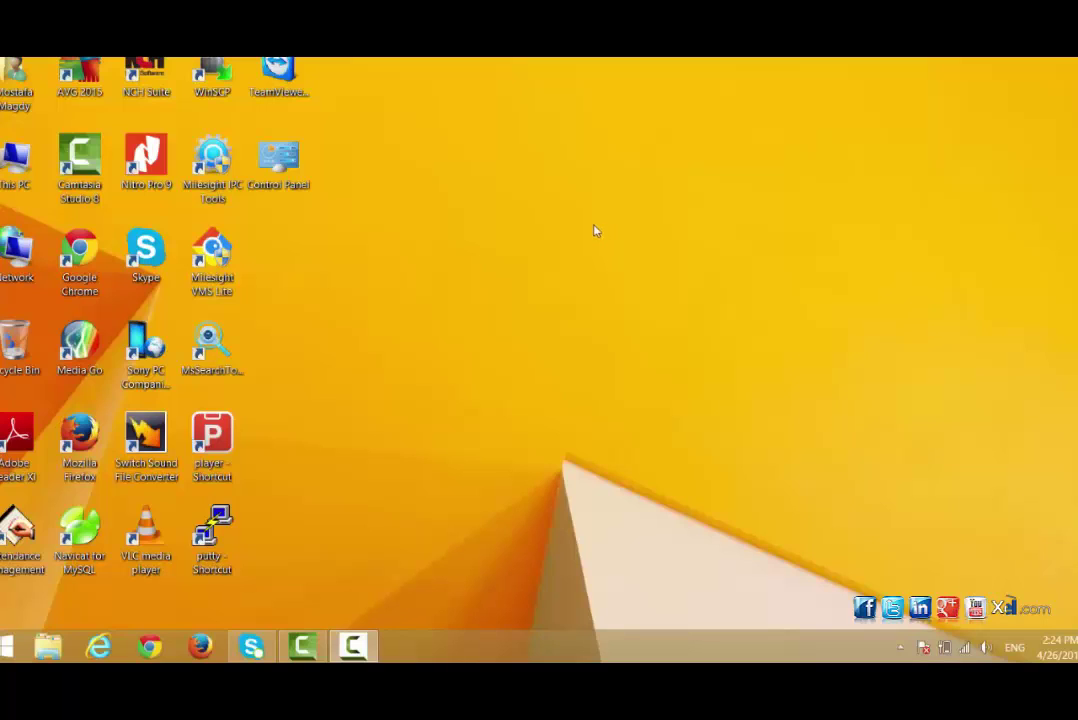
Open the Ethernet adapter's Properties from Network Connections via Change adapter settings
{"action": "right_click", "coordinate": [22, 256]}
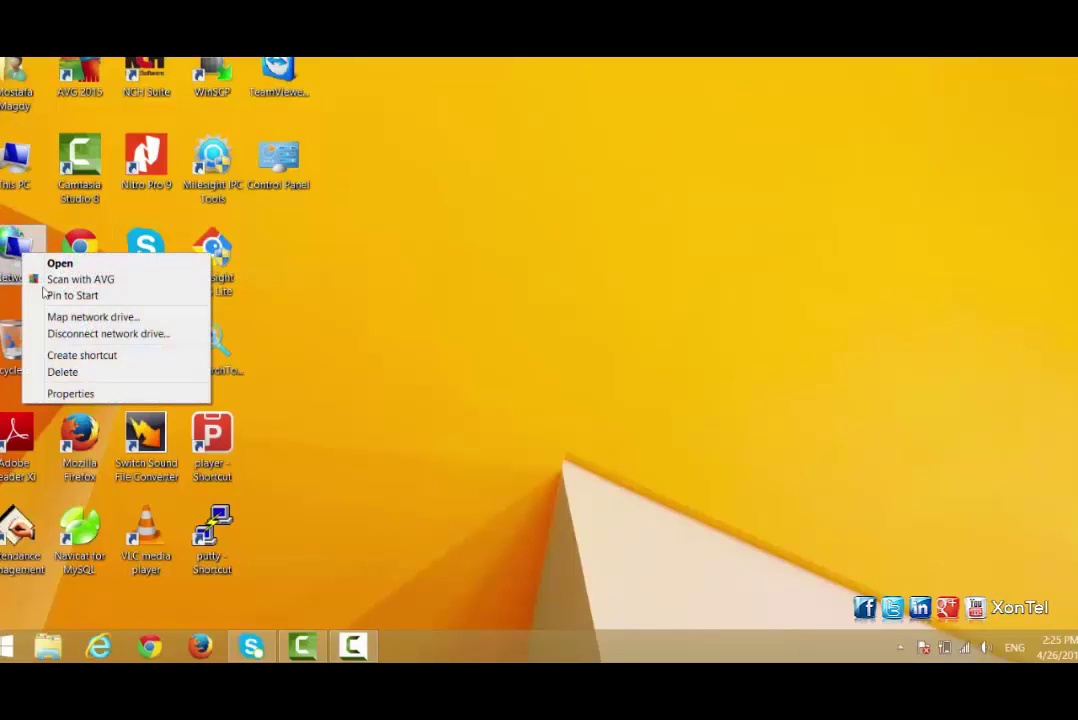
{"action": "left_click", "coordinate": [82, 394]}
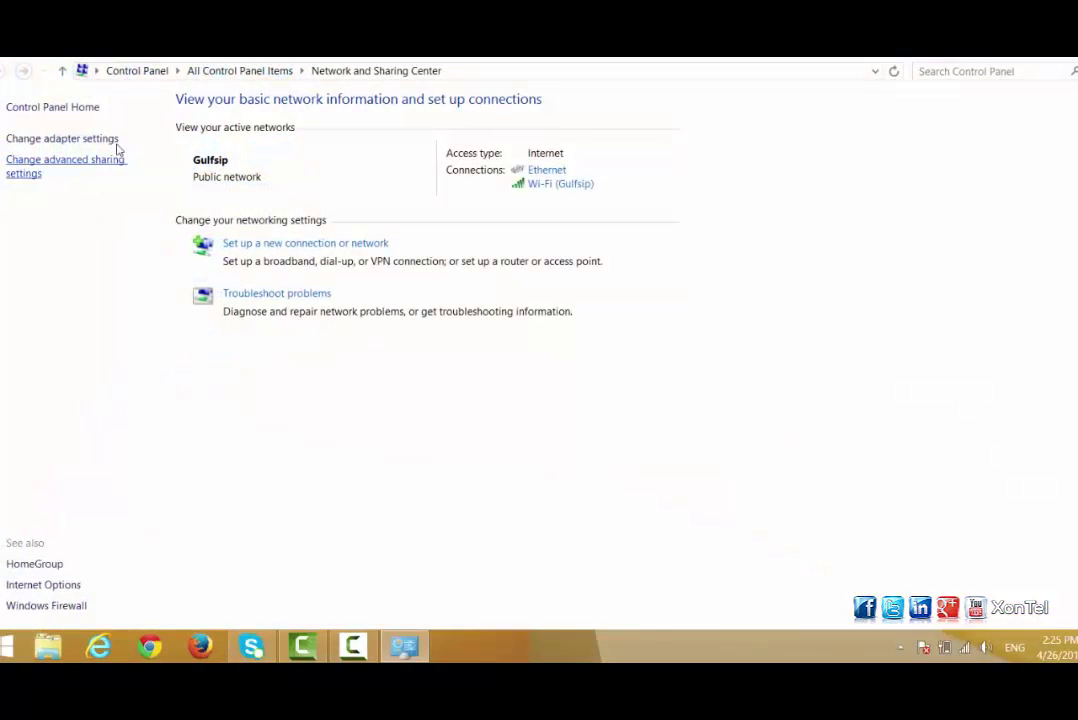
{"action": "left_click", "coordinate": [74, 137]}
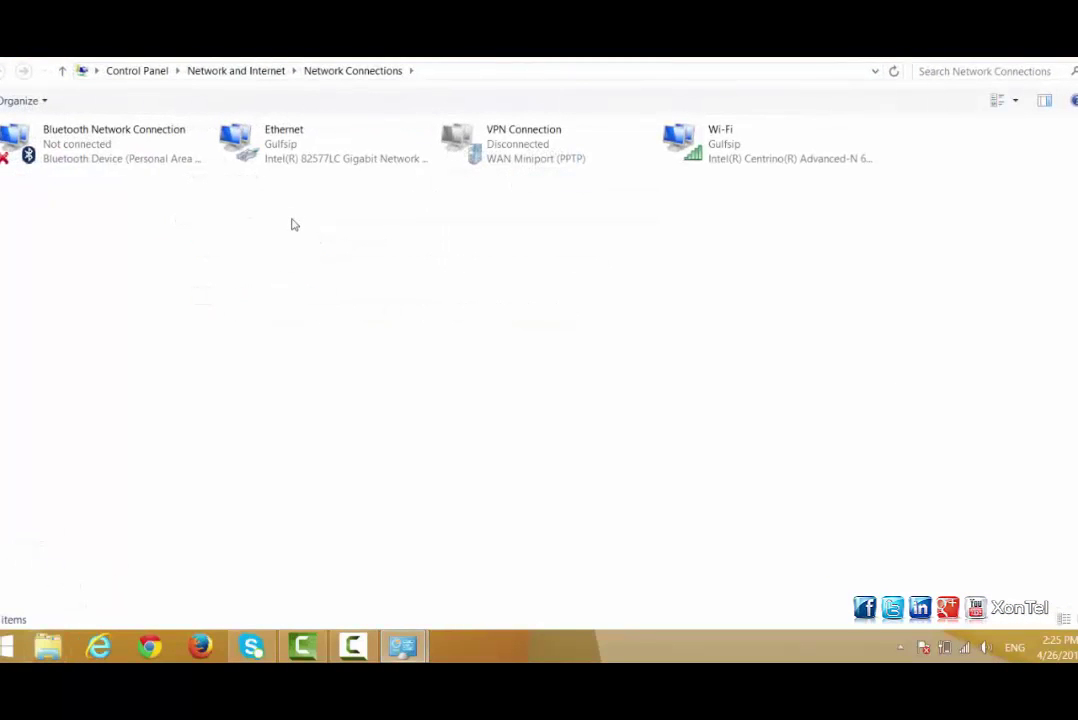
{"action": "left_click", "coordinate": [291, 151]}
{"action": "right_click", "coordinate": [292, 153]}
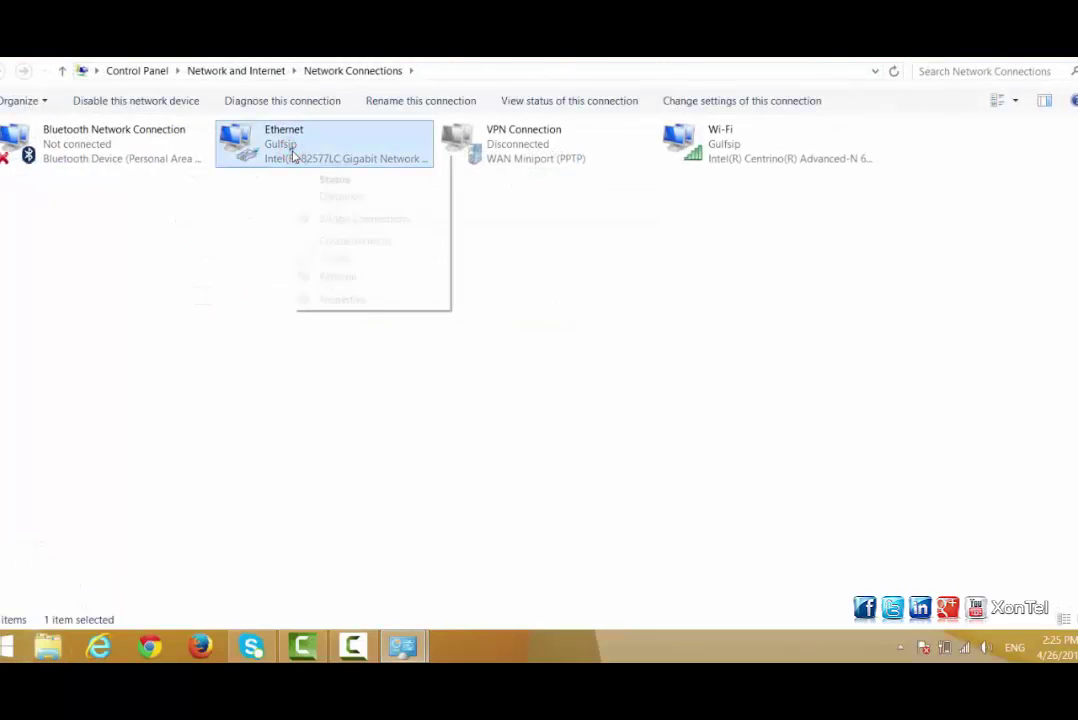
{"action": "left_click", "coordinate": [334, 300]}
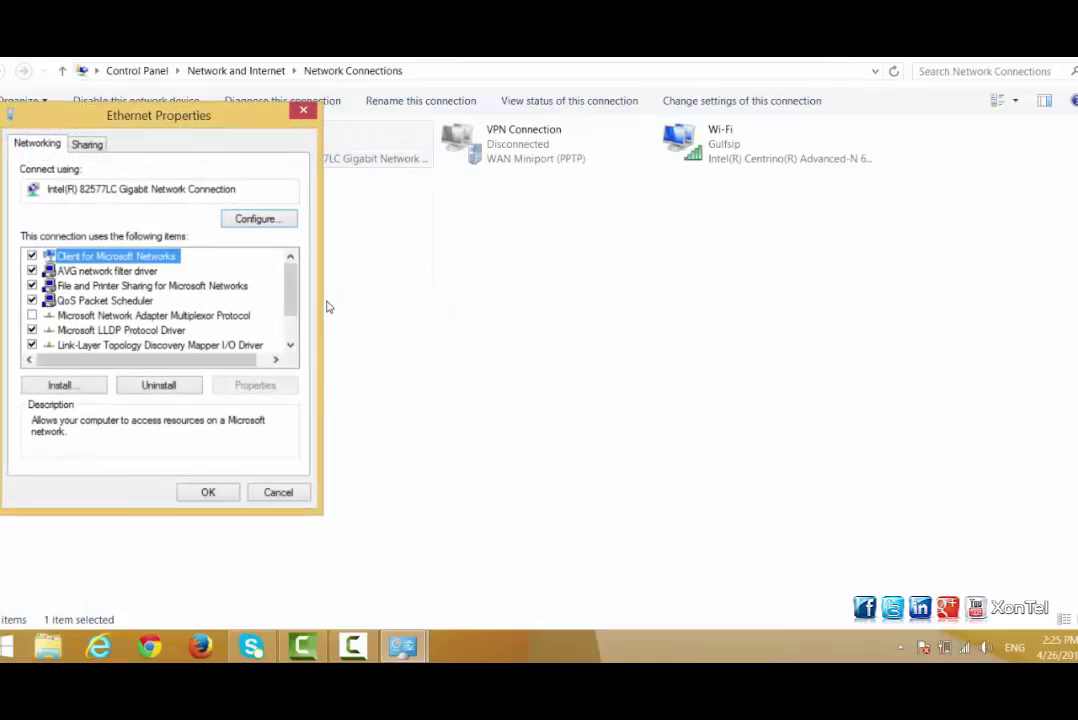
Give Ethernet IPv4 a static address 192.168.5.20 with subnet mask 255.255.255.0
{"action": "left_click", "coordinate": [294, 290]}
{"action": "left_click_drag", "start_coordinate": [295, 296], "coordinate": [293, 318]}
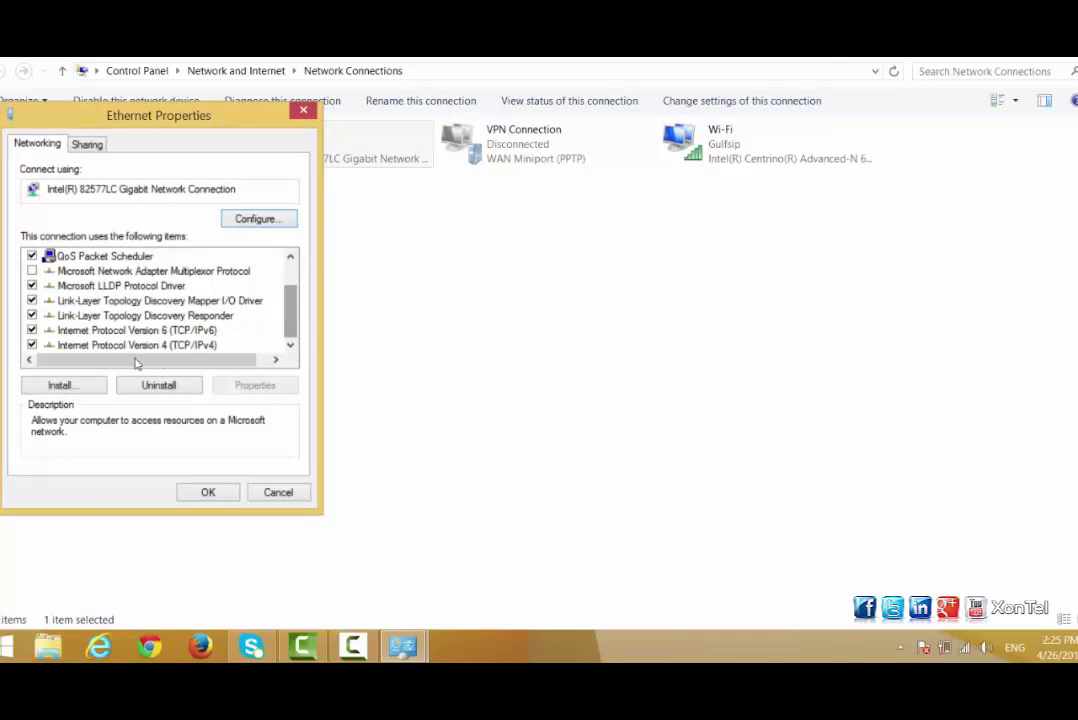
{"action": "left_click", "coordinate": [187, 343]}
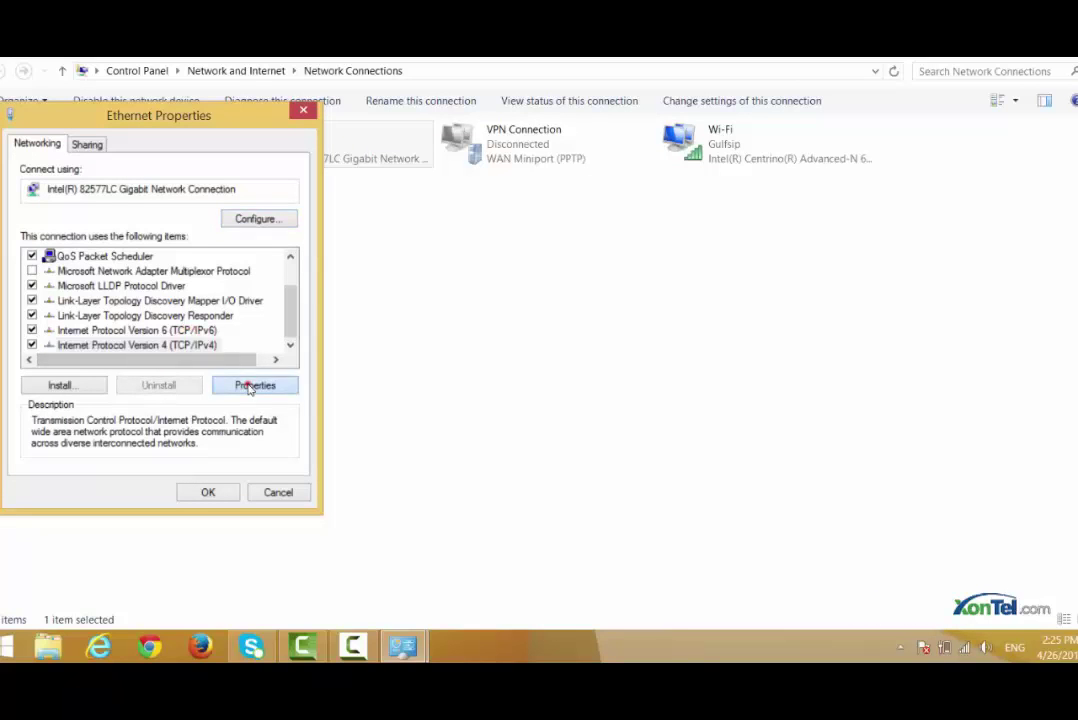
{"action": "left_click", "coordinate": [252, 384]}
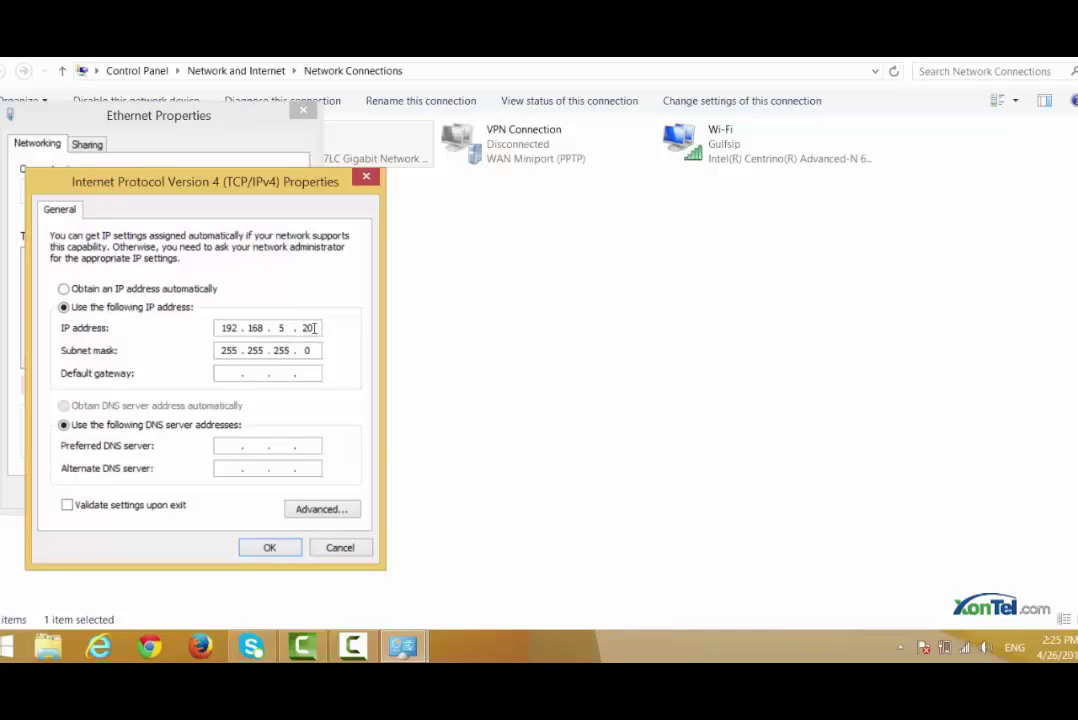
{"action": "left_click", "coordinate": [269, 547]}
Close the Ethernet properties and Network Connections windows, then launch Google Chrome
{"action": "left_click", "coordinate": [212, 494]}
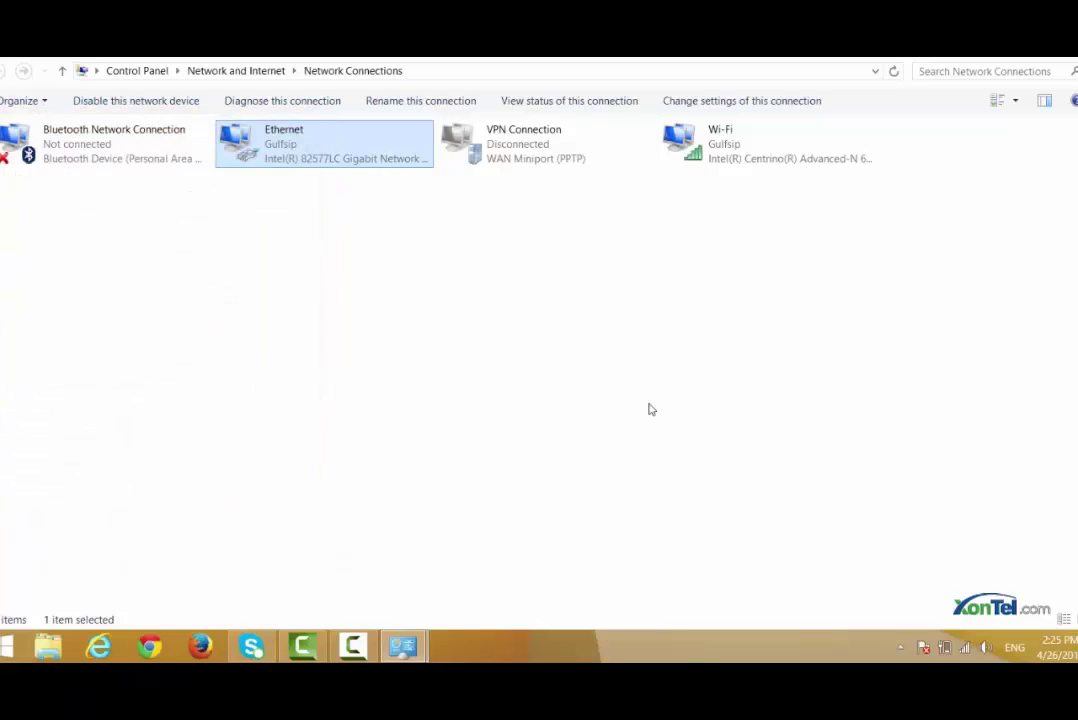
{"action": "left_click", "coordinate": [1070, 45]}
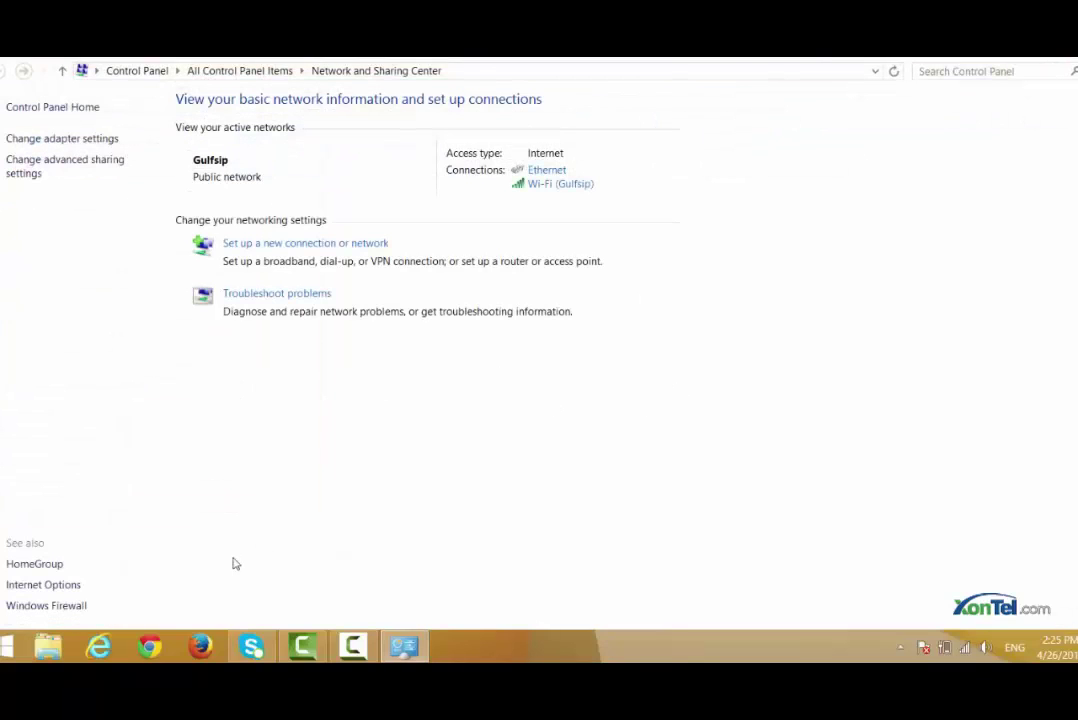
{"action": "left_click", "coordinate": [150, 647]}
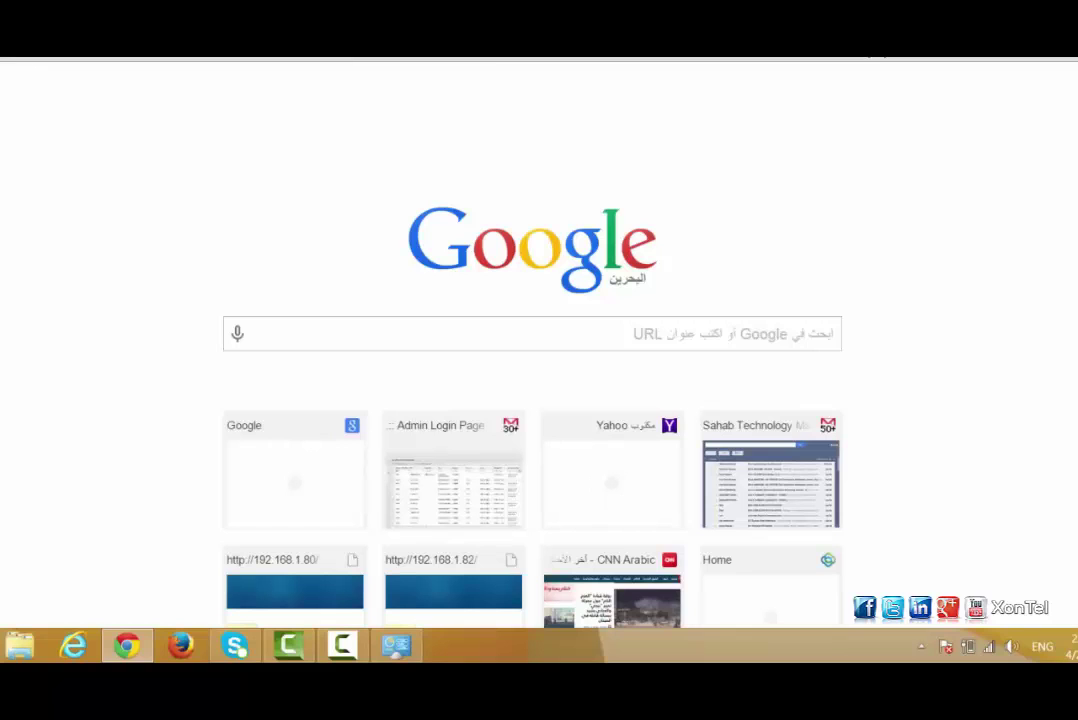
Navigate Chrome to 192.168.5.150
{"action": "type", "text": "192.168."}
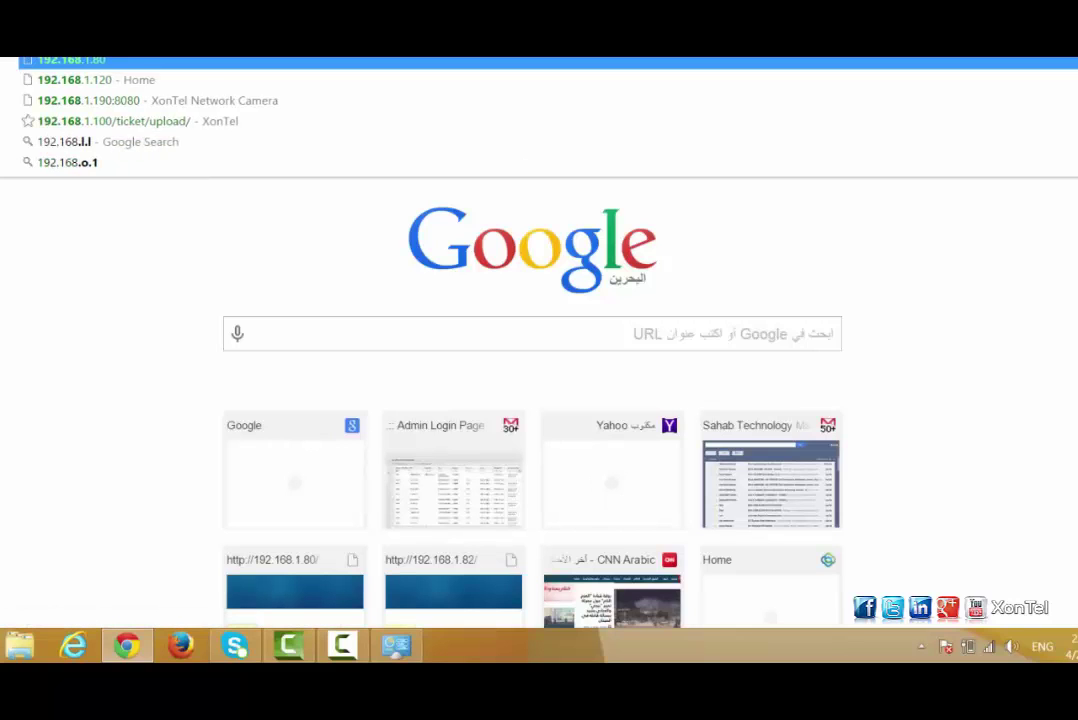
{"action": "type", "text": "5.150"}
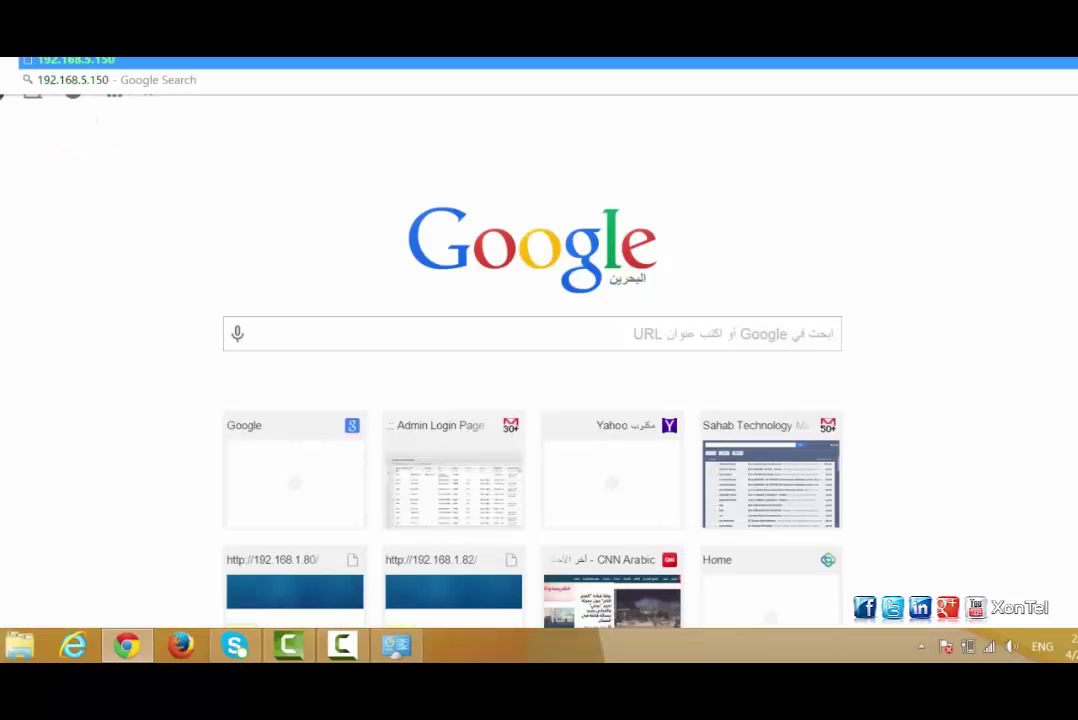
{"action": "key", "text": "Return"}
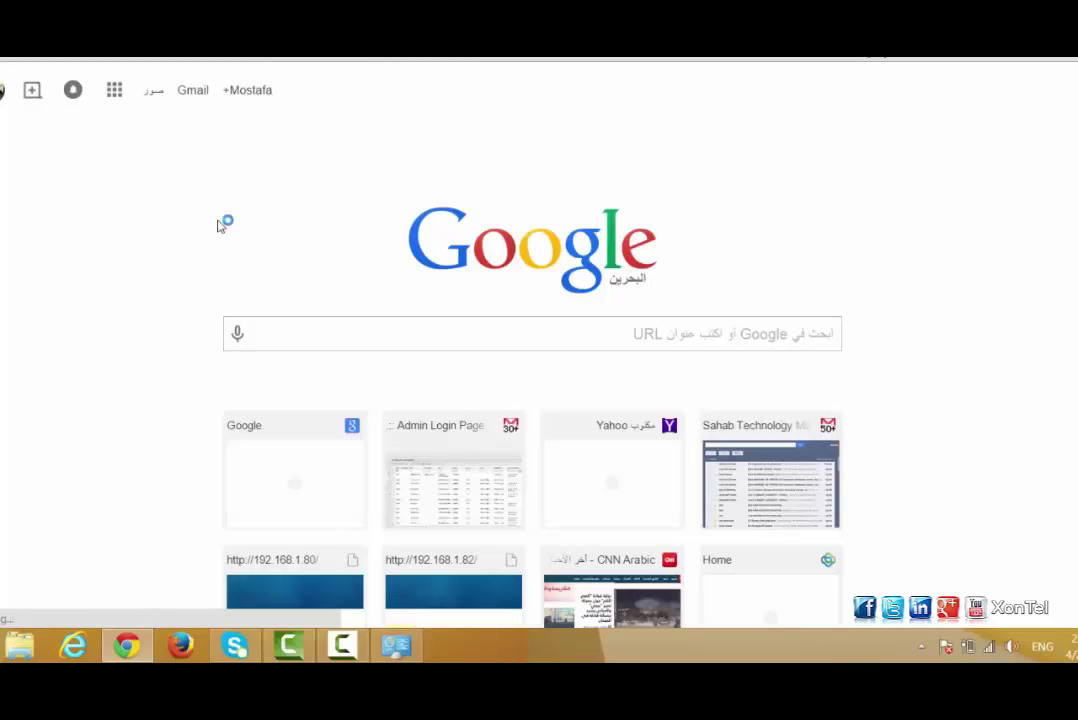
{"action": "left_click", "coordinate": [342, 646]}
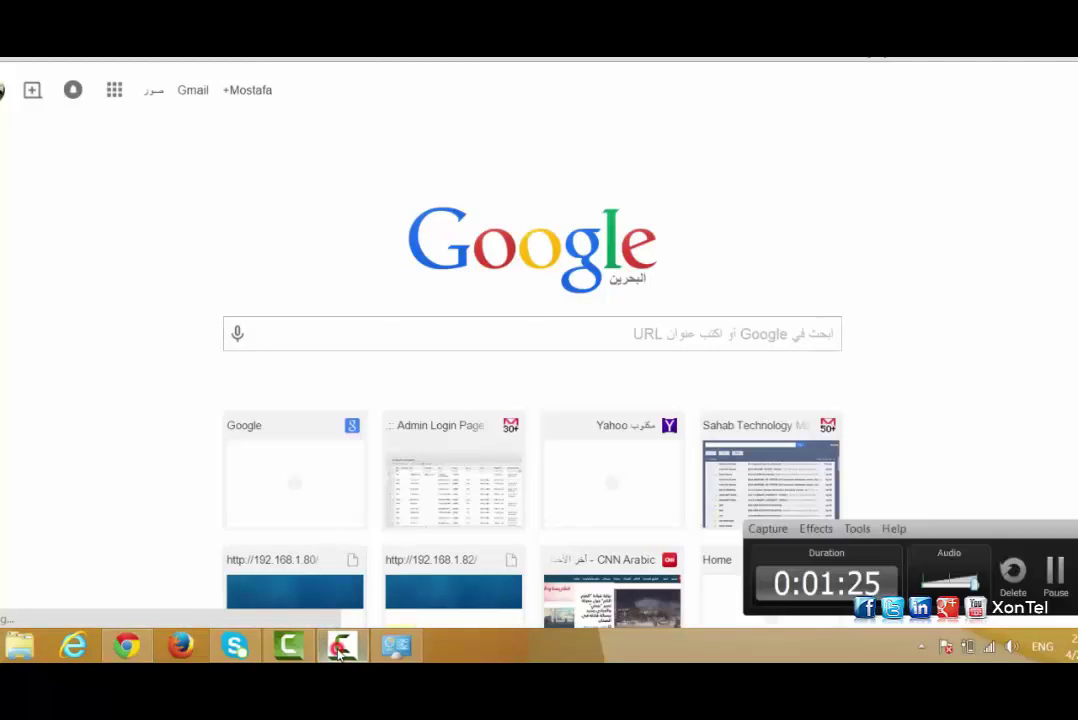
Log in to the PBX panel as user admin, retyping the autofilled password
{"action": "left_click", "coordinate": [1057, 588]}
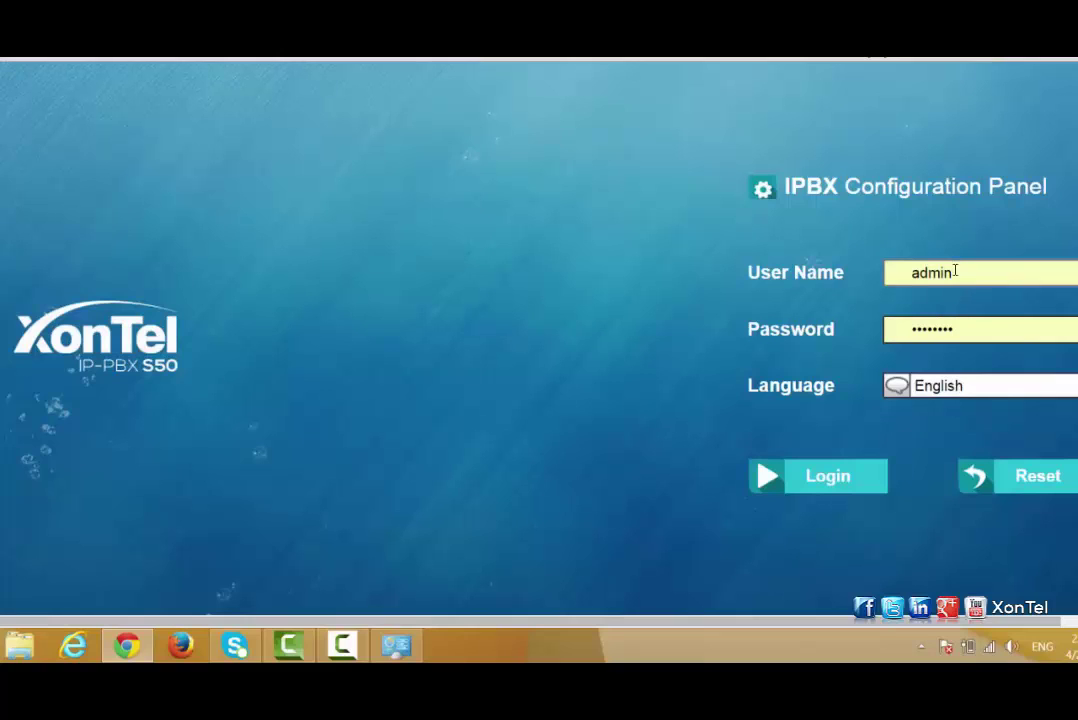
{"action": "left_click_drag", "start_coordinate": [955, 271], "coordinate": [900, 270]}
{"action": "left_click", "coordinate": [715, 357]}
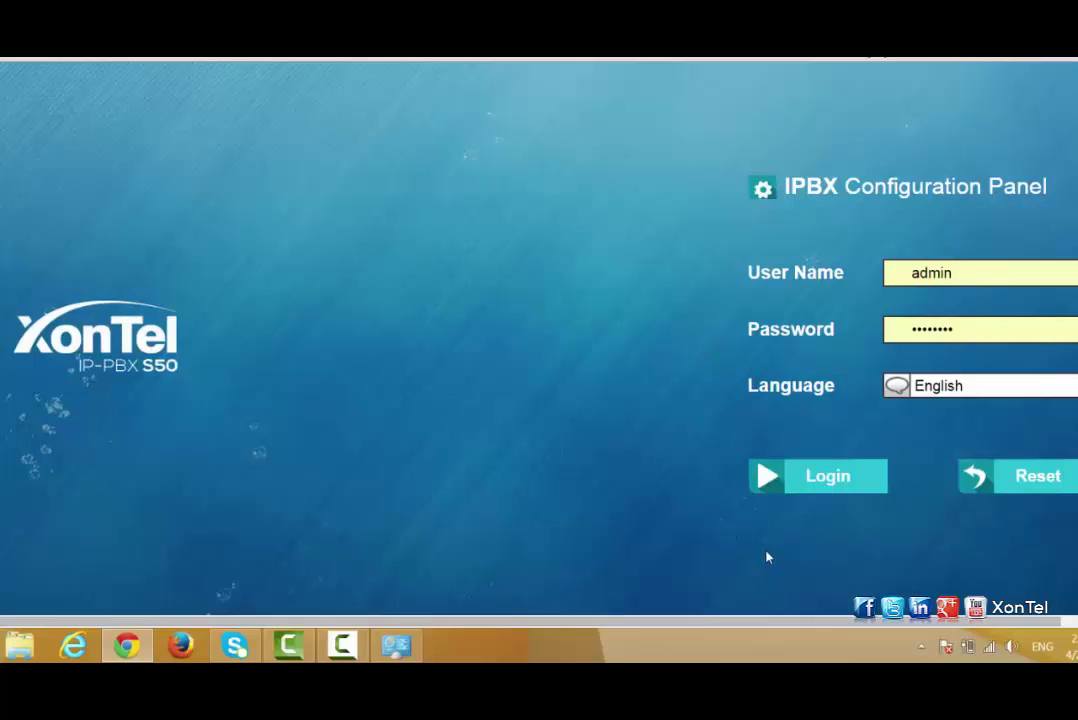
{"action": "left_click", "coordinate": [821, 480]}
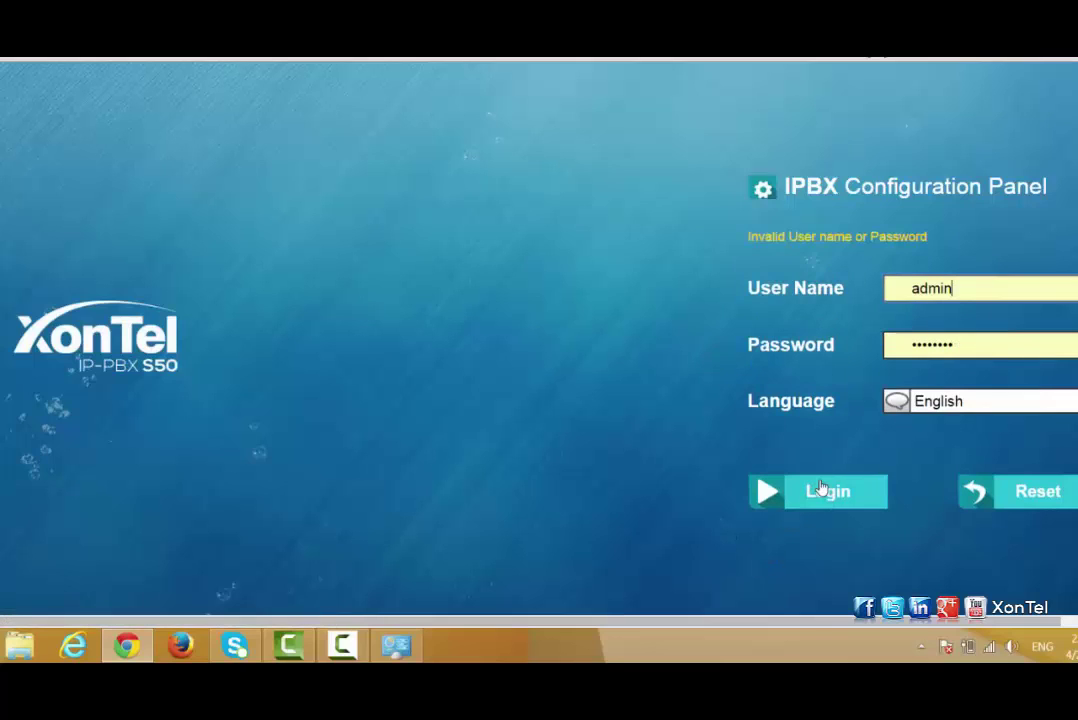
{"action": "double_click", "coordinate": [965, 344]}
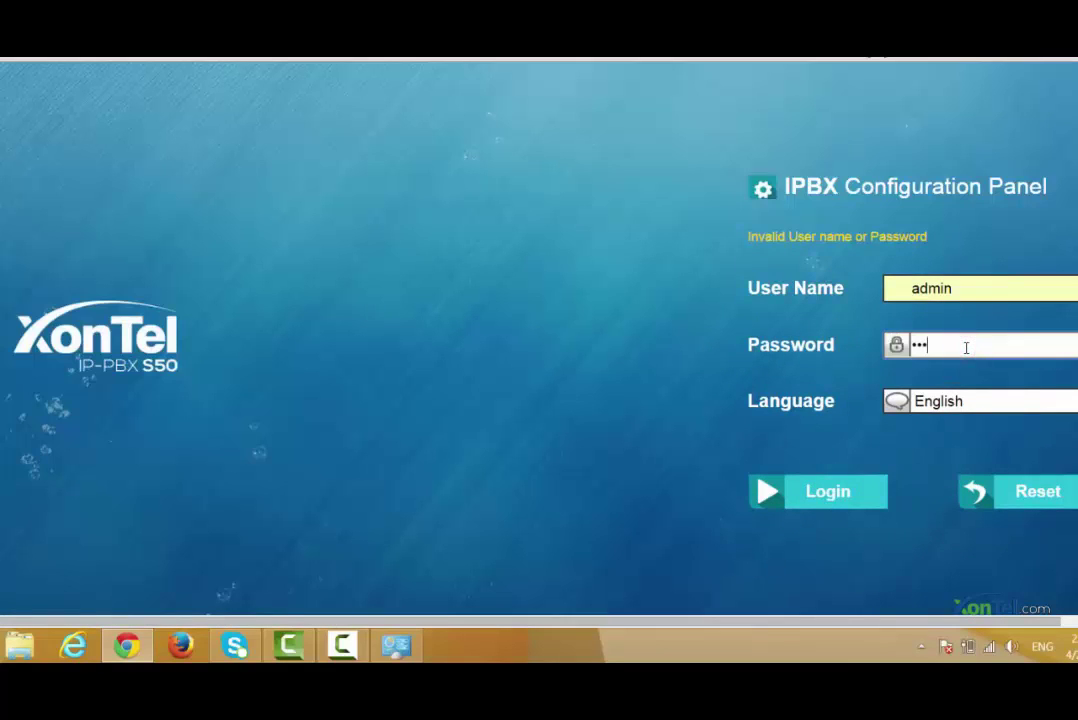
{"action": "key", "text": "Return"}
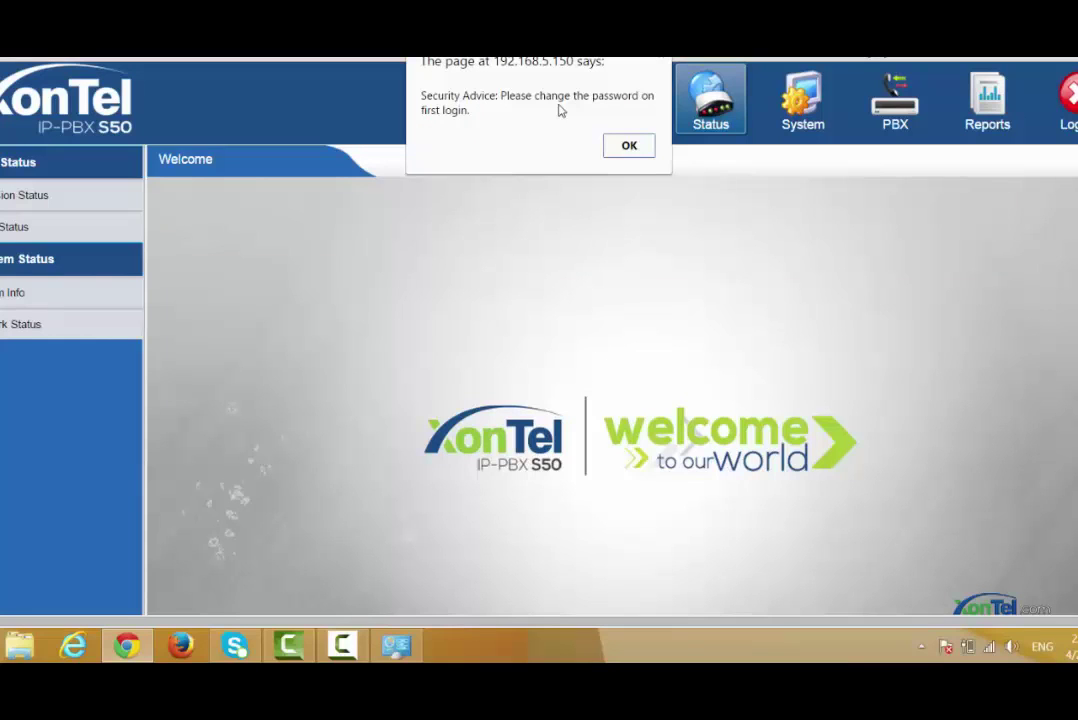
Dismiss the Security Advice alert and open the PBX FXS/VoIP Extensions page
{"action": "left_click", "coordinate": [627, 145]}
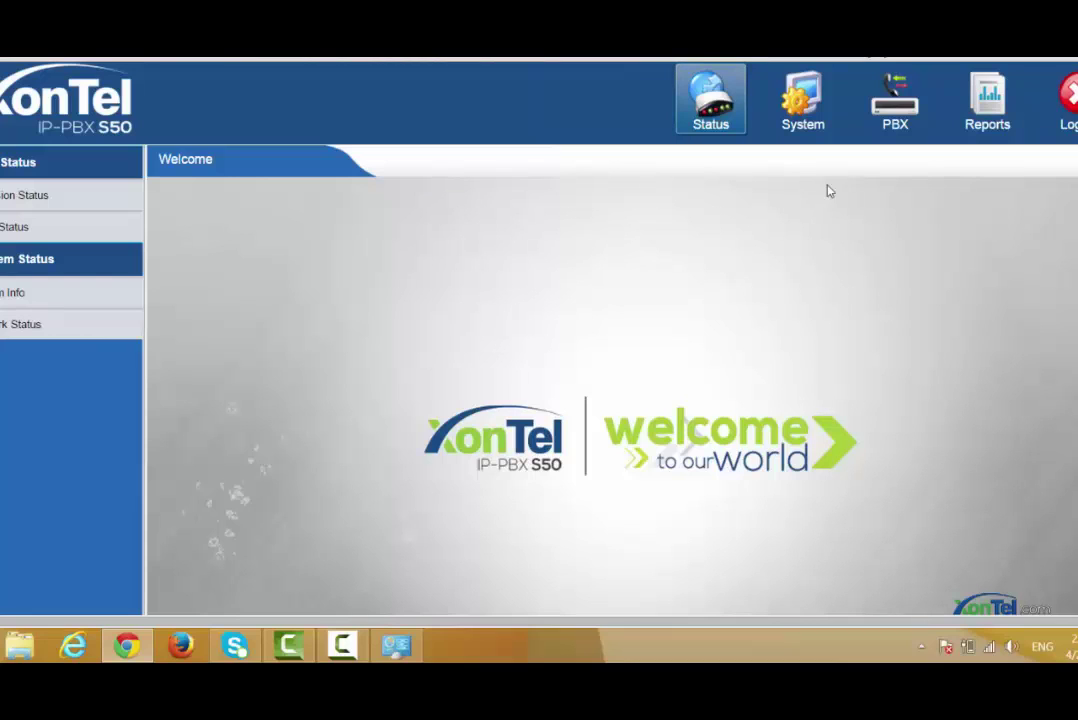
{"action": "left_click", "coordinate": [893, 124]}
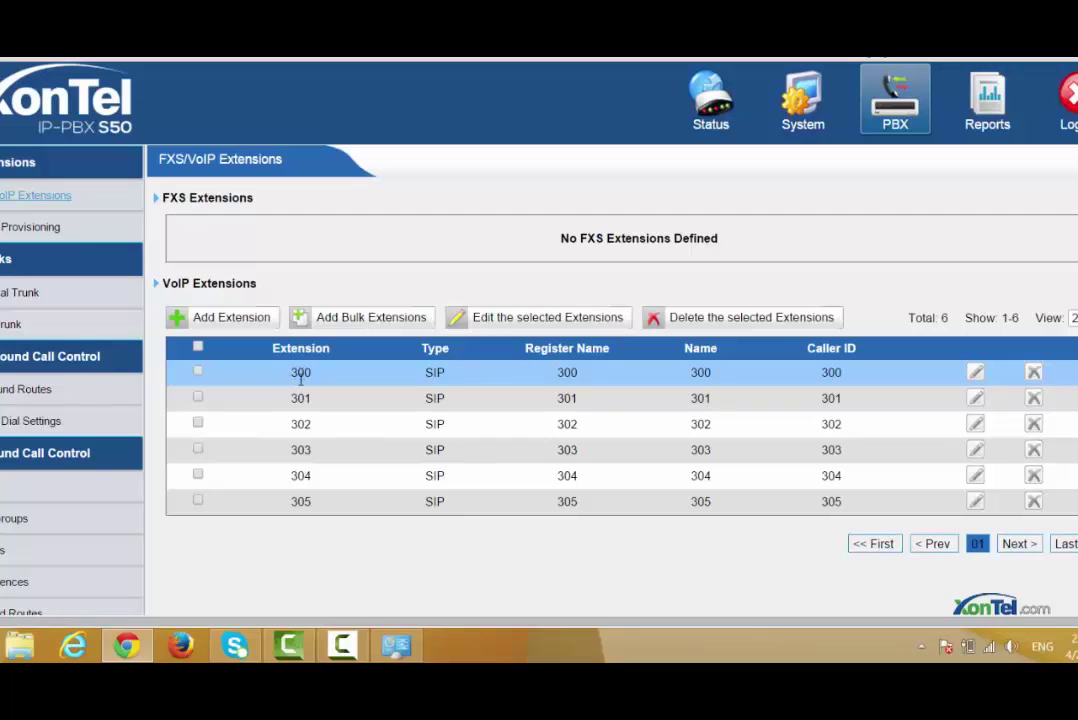
Select all extensions 300–305, delete them, confirm, and apply the changes
{"action": "left_click", "coordinate": [199, 349]}
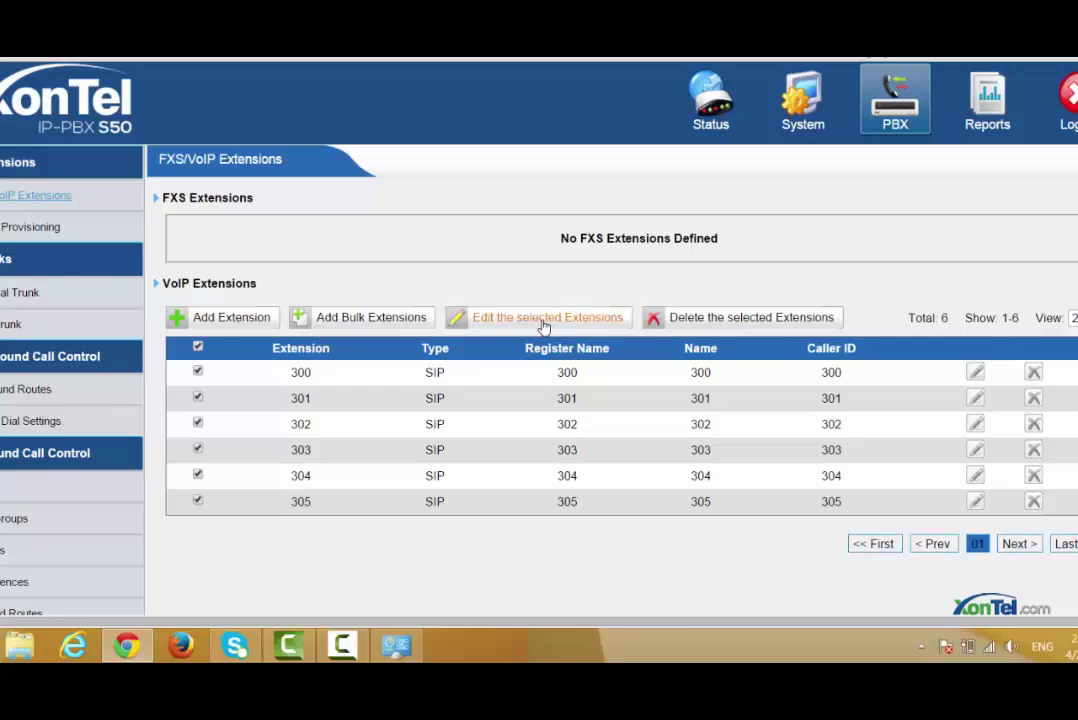
{"action": "left_click", "coordinate": [689, 322]}
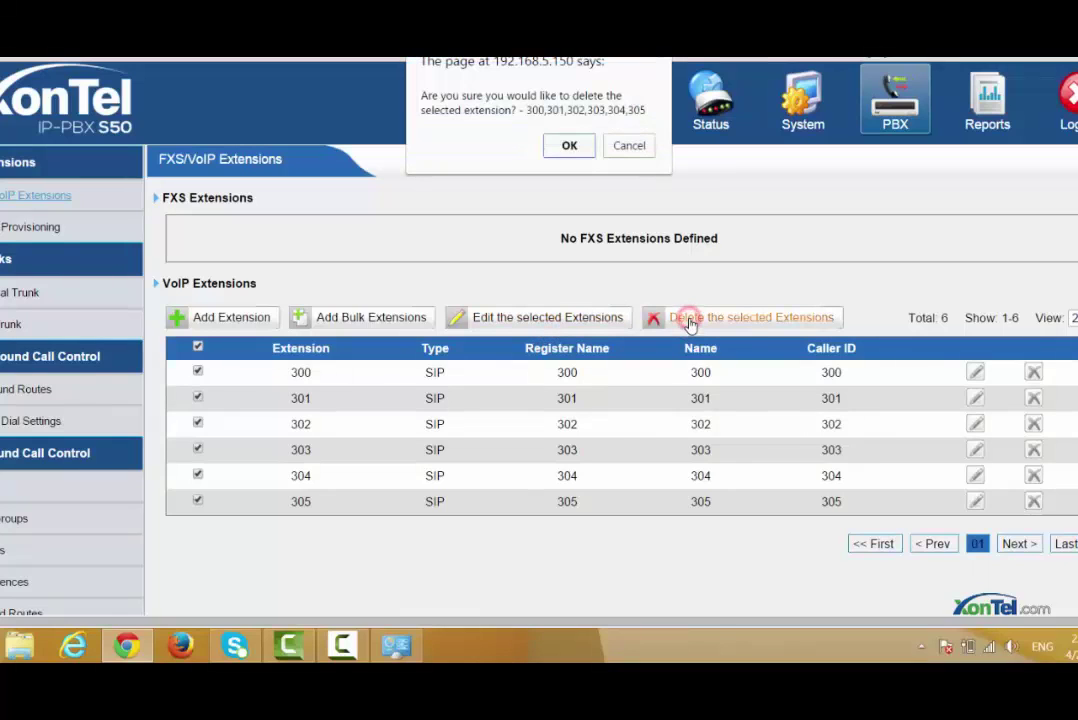
{"action": "left_click", "coordinate": [568, 145]}
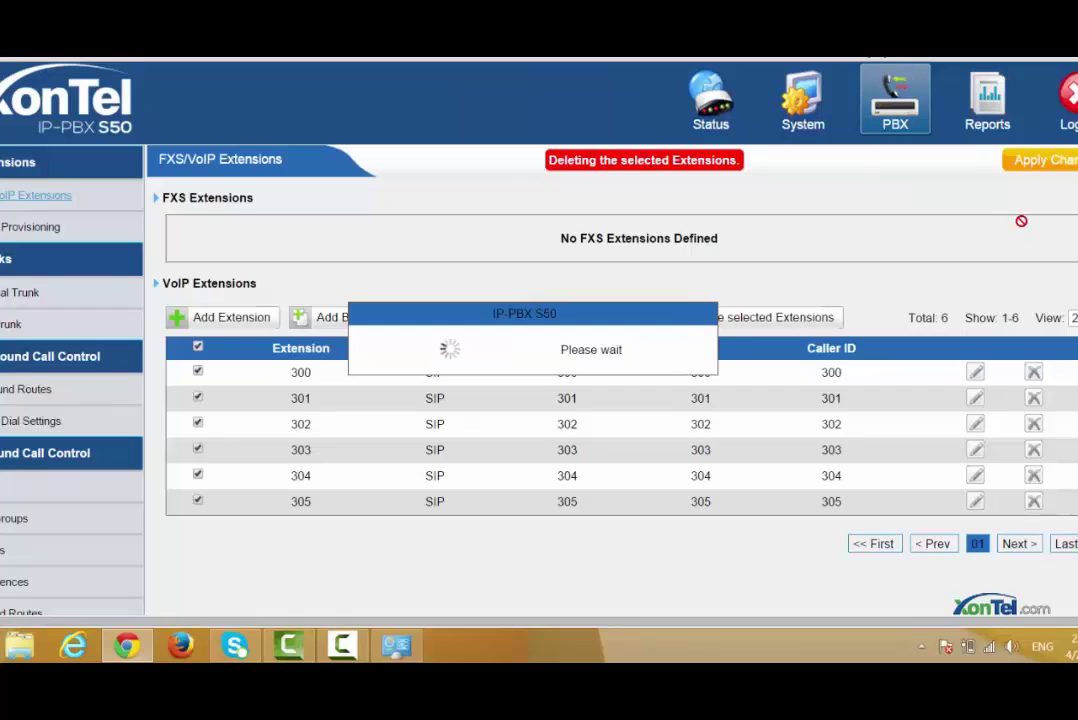
{"action": "left_click", "coordinate": [1030, 161]}
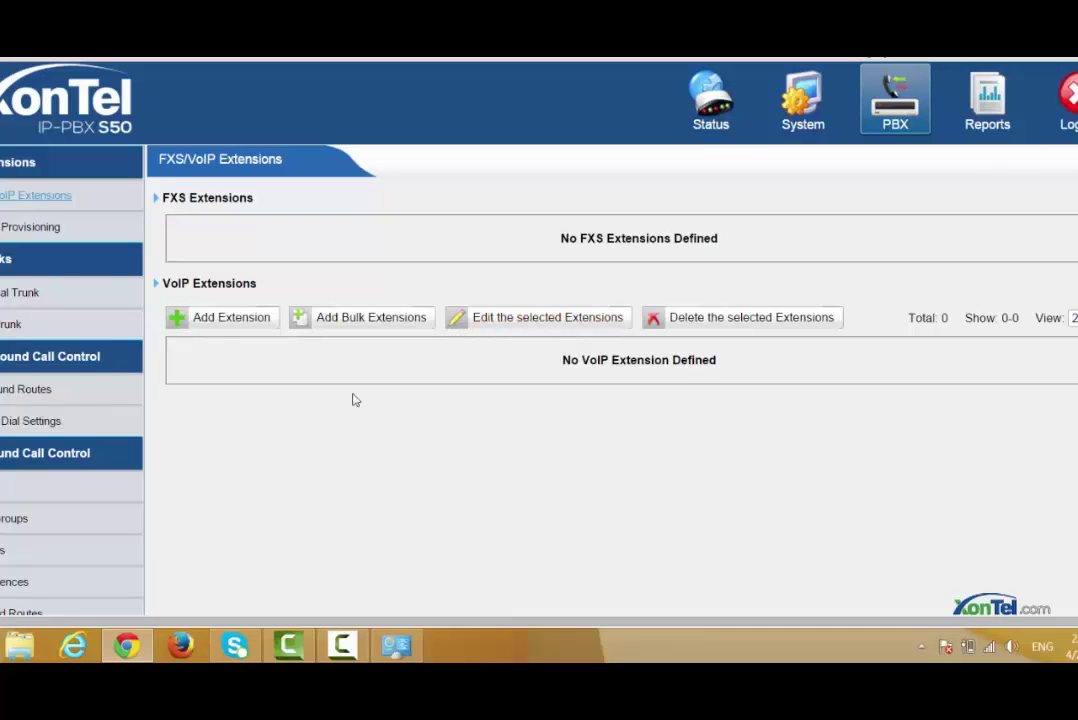
Bulk-add 5 SIP extensions with the starting number changed from 300 to 400
{"action": "left_click", "coordinate": [331, 327]}
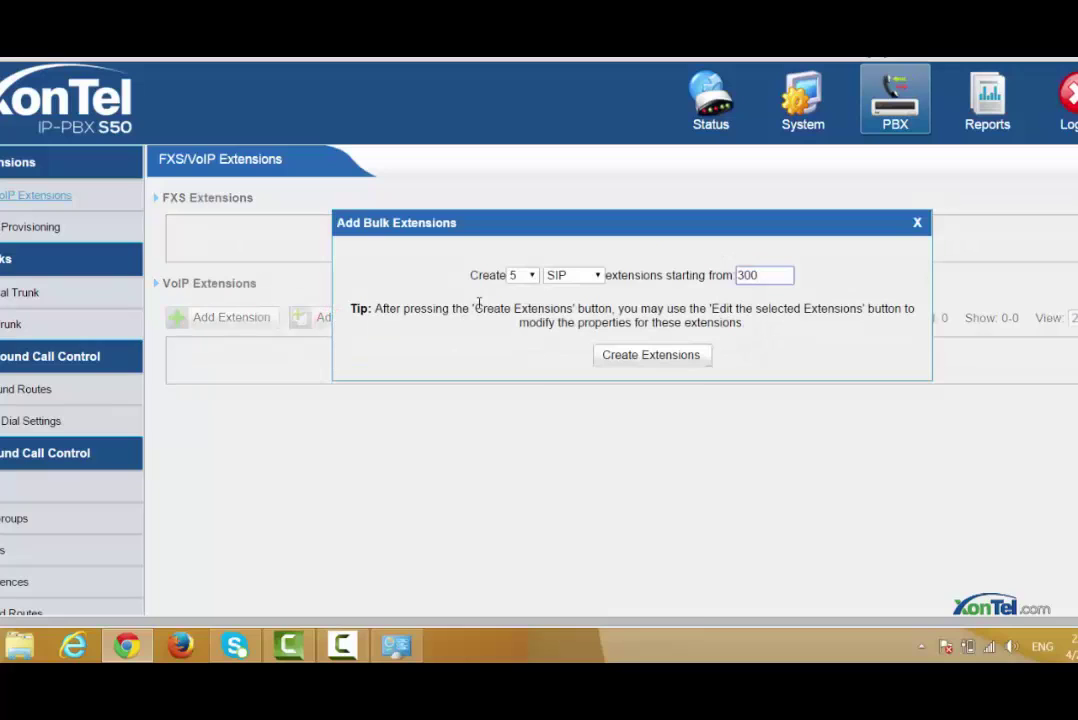
{"action": "left_click", "coordinate": [526, 279]}
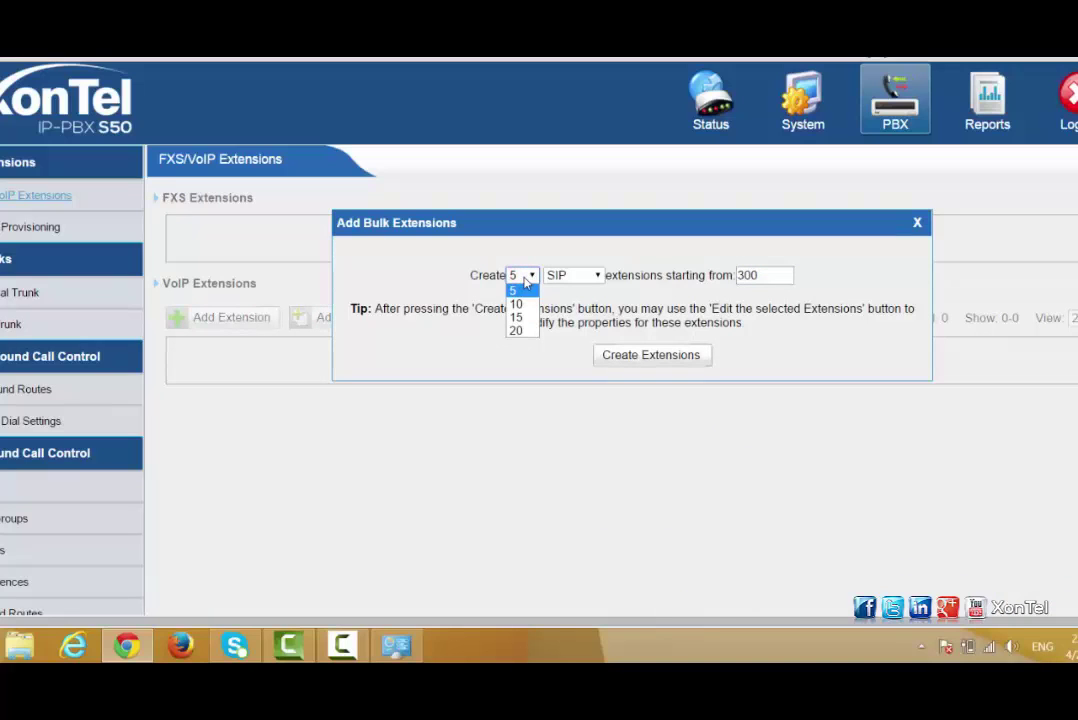
{"action": "left_click", "coordinate": [517, 254]}
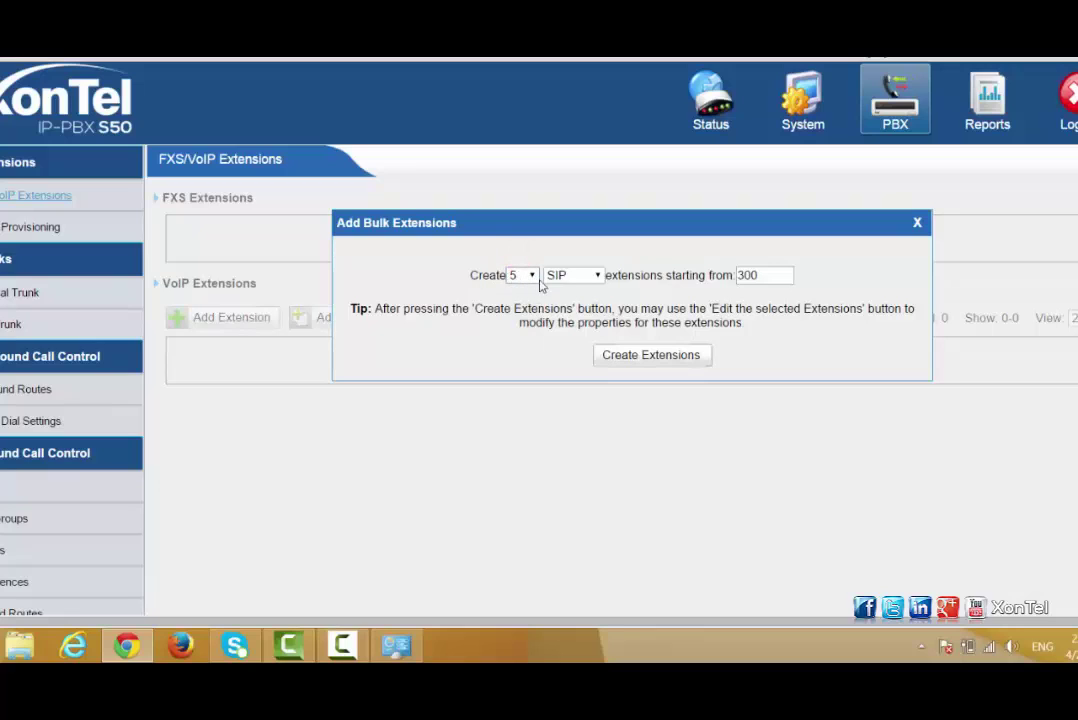
{"action": "left_click_drag", "start_coordinate": [763, 279], "coordinate": [716, 275]}
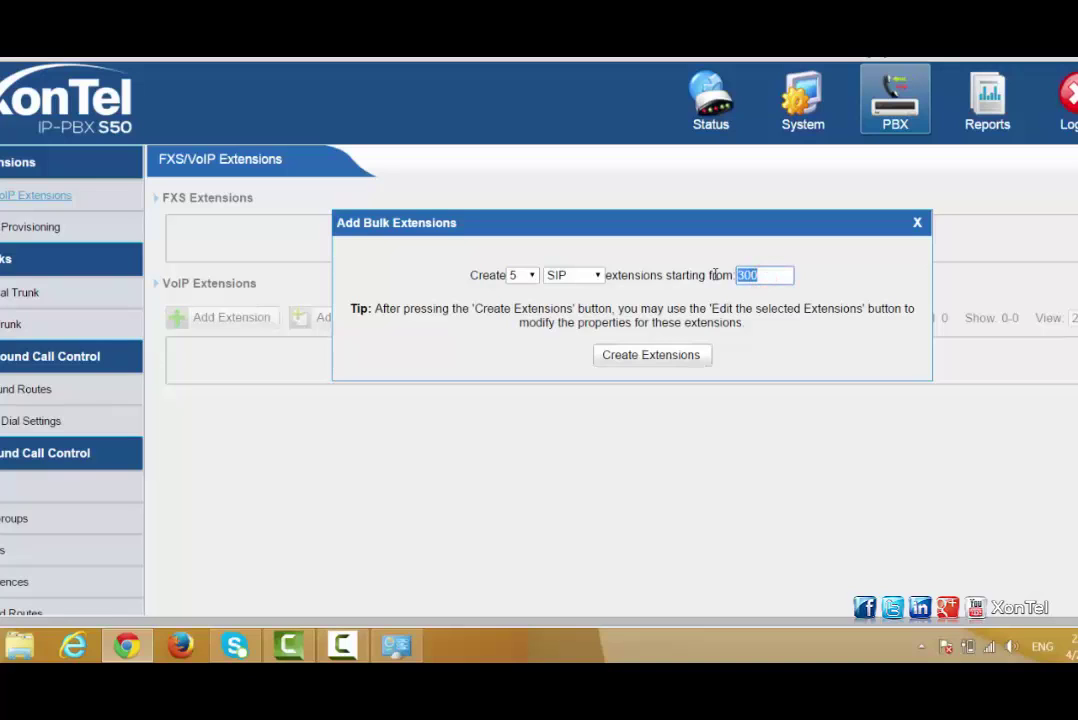
{"action": "type", "text": "400"}
{"action": "left_click", "coordinate": [684, 367]}
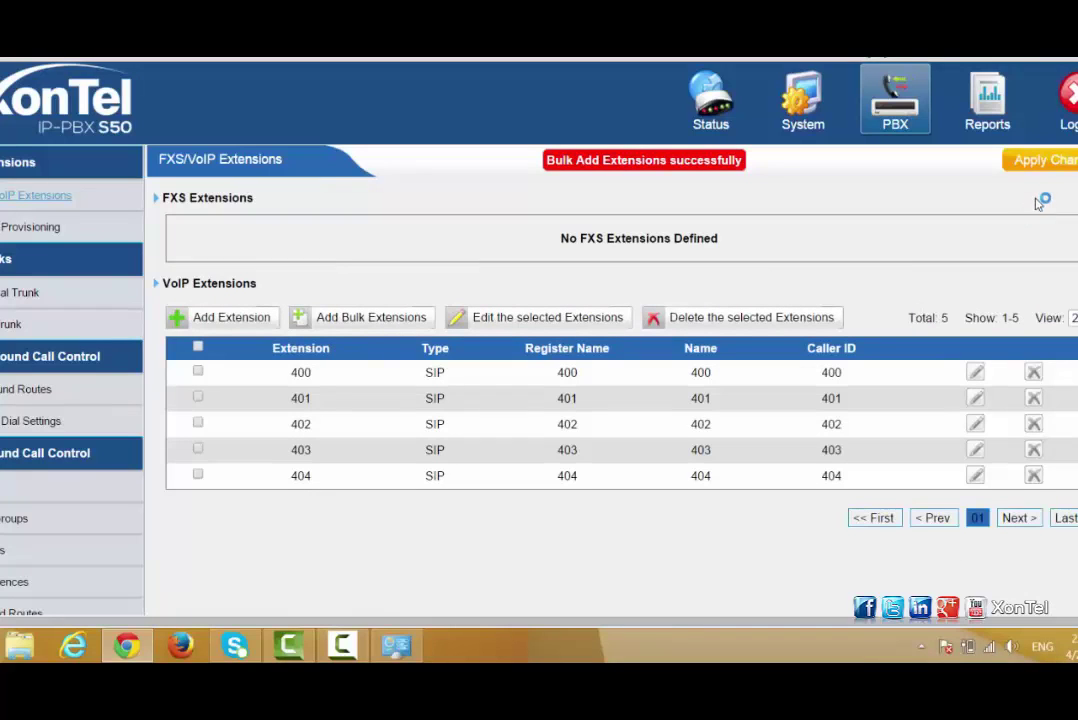
Apply the pending changes and wait for the 'Apply successfully' confirmation
{"action": "left_click", "coordinate": [1047, 166]}
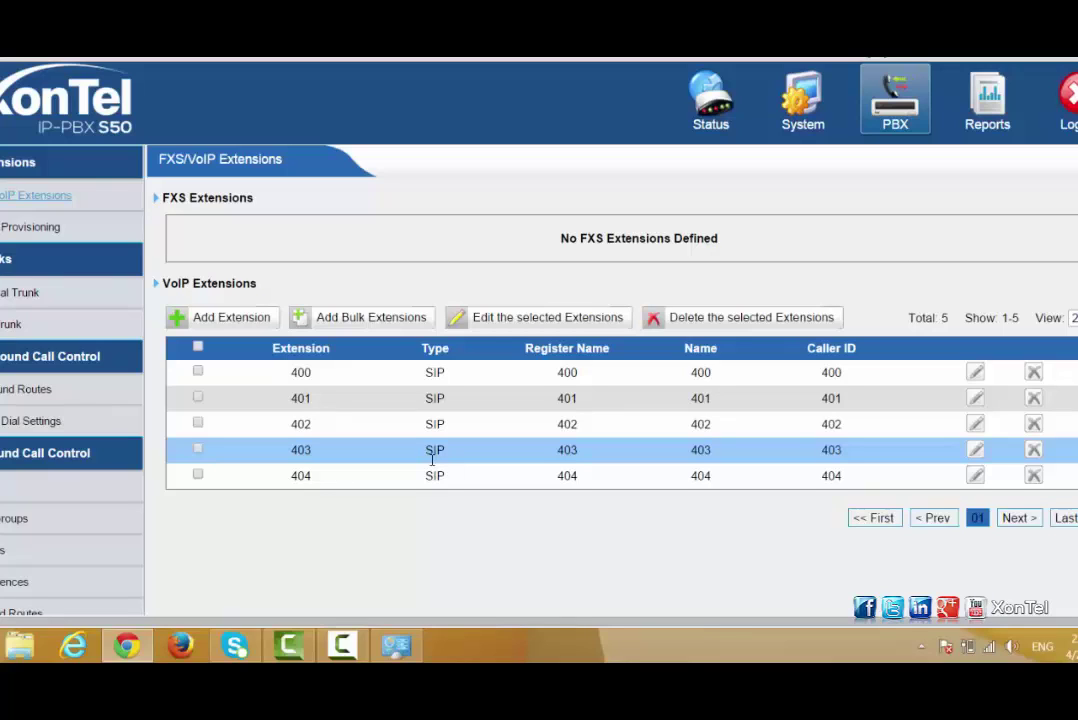
{"action": "left_click", "coordinate": [976, 372]}
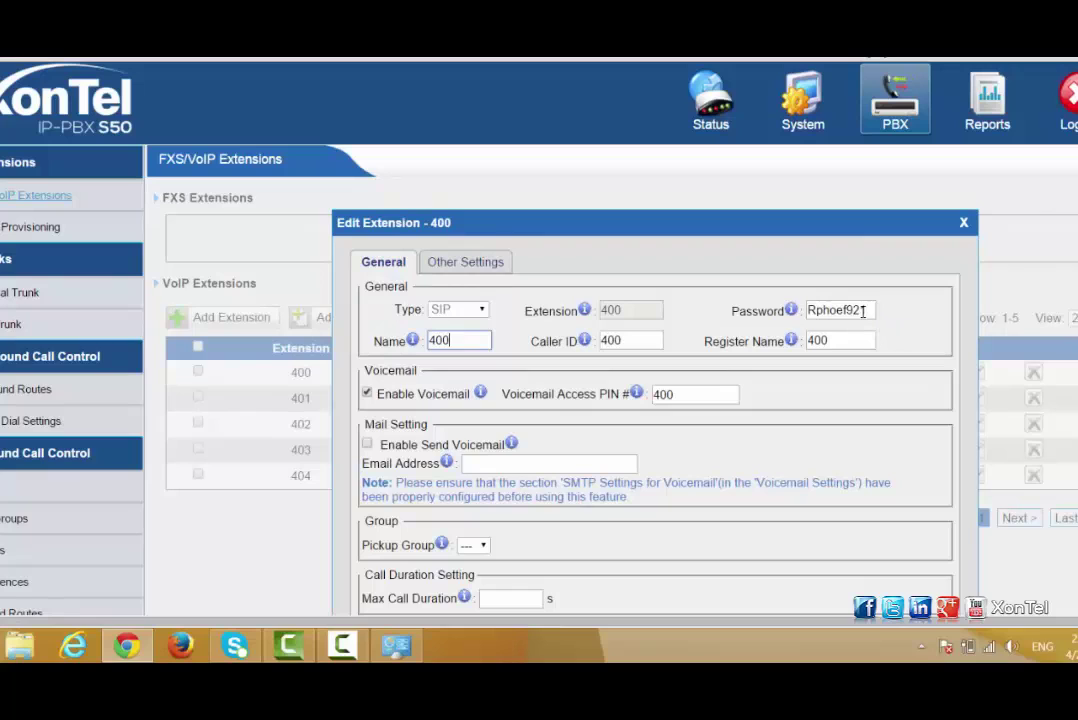
{"action": "left_click_drag", "start_coordinate": [860, 310], "coordinate": [803, 307]}
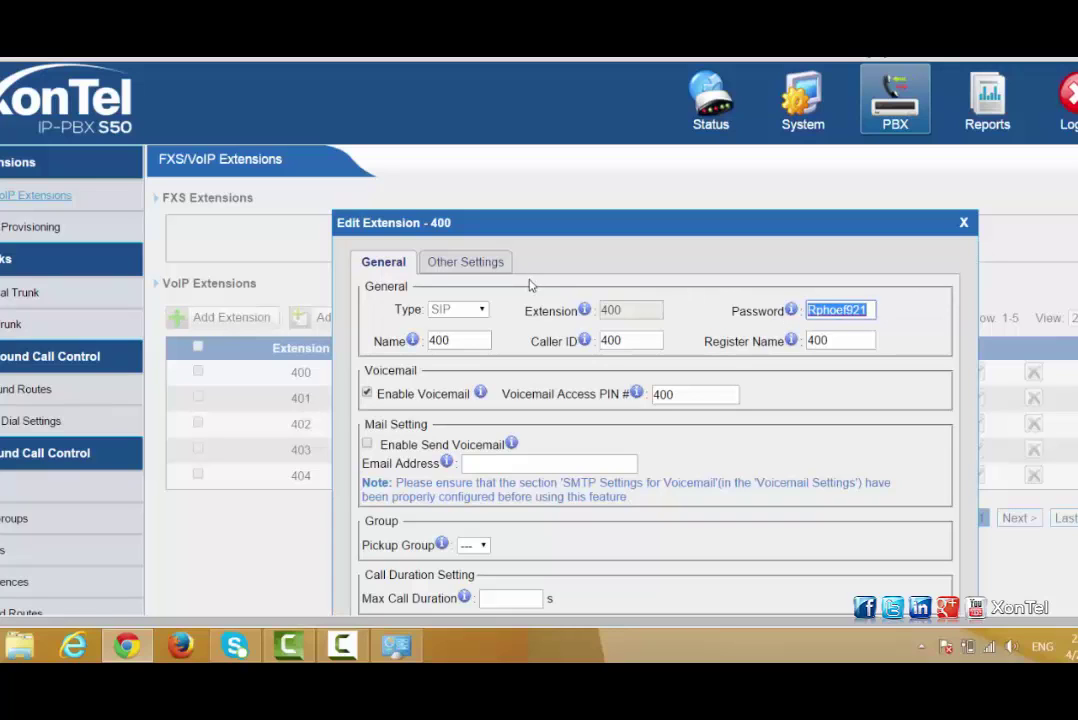
{"action": "double_click", "coordinate": [457, 340]}
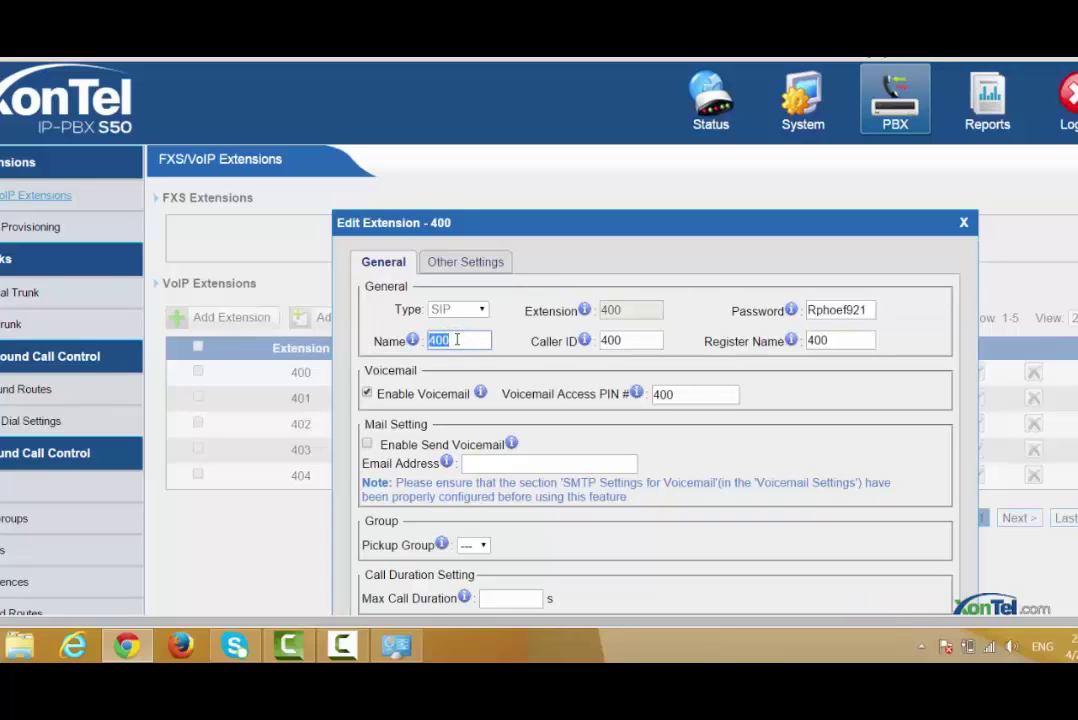
{"action": "double_click", "coordinate": [848, 310]}
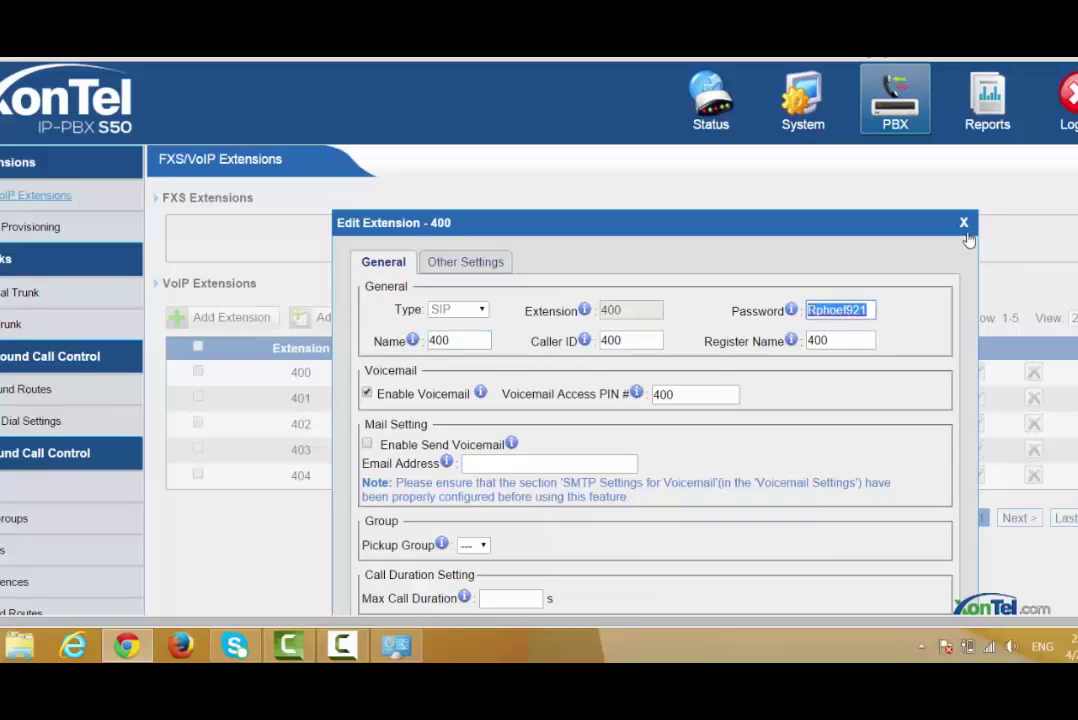
{"action": "left_click", "coordinate": [964, 223]}
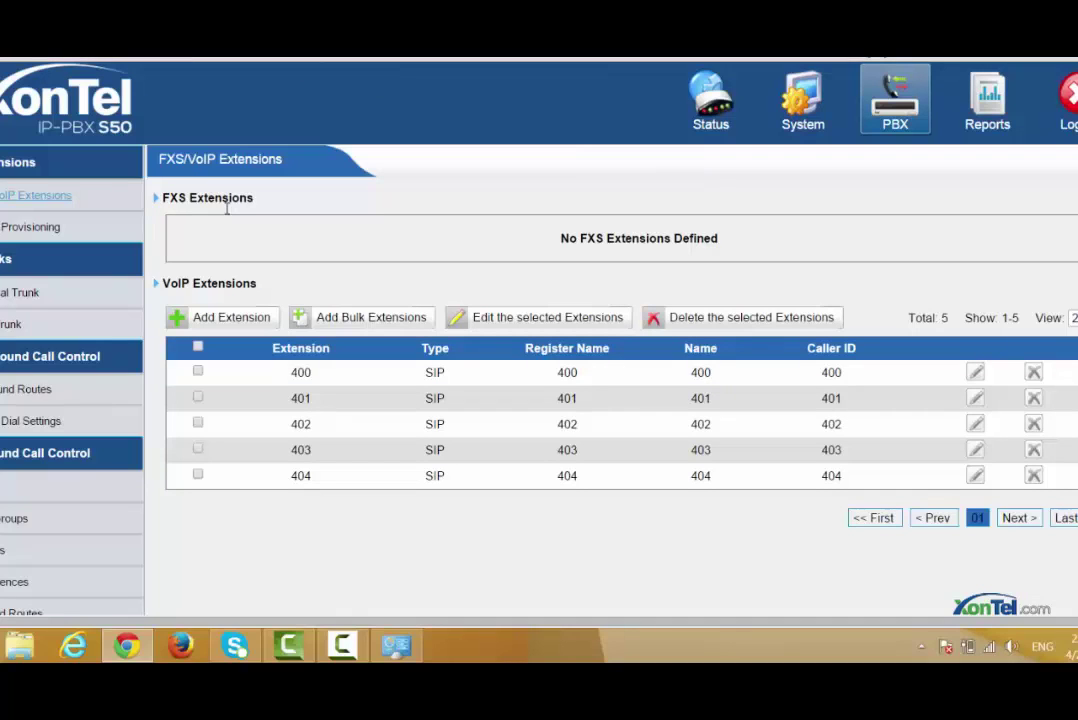
{"action": "left_click", "coordinate": [412, 575]}
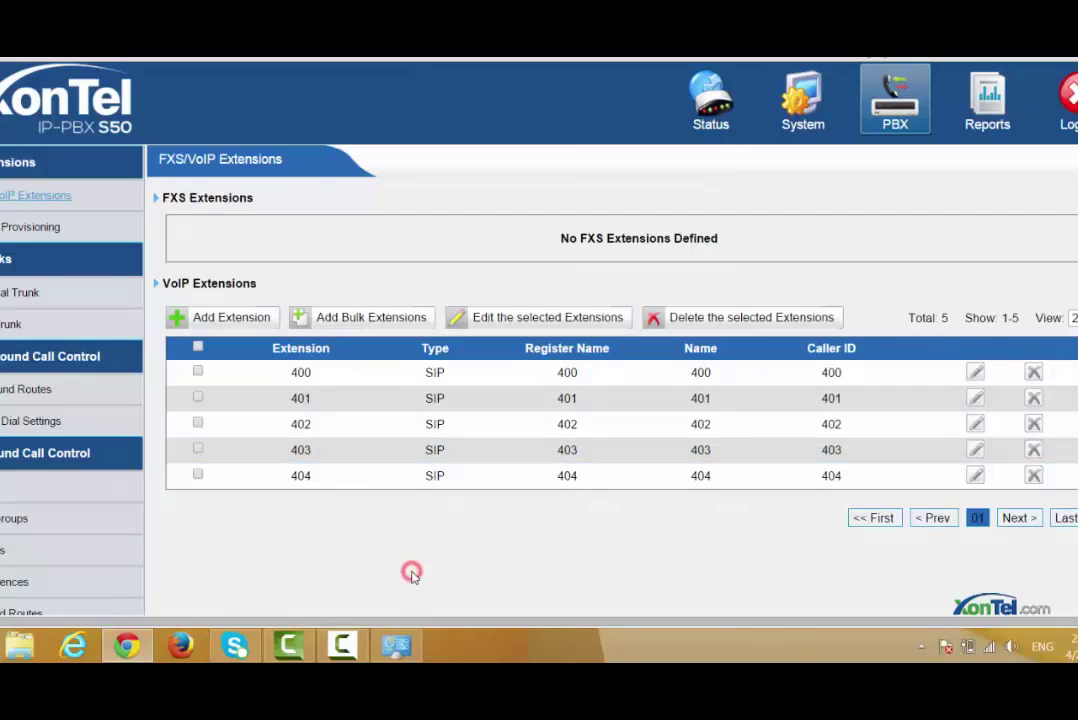
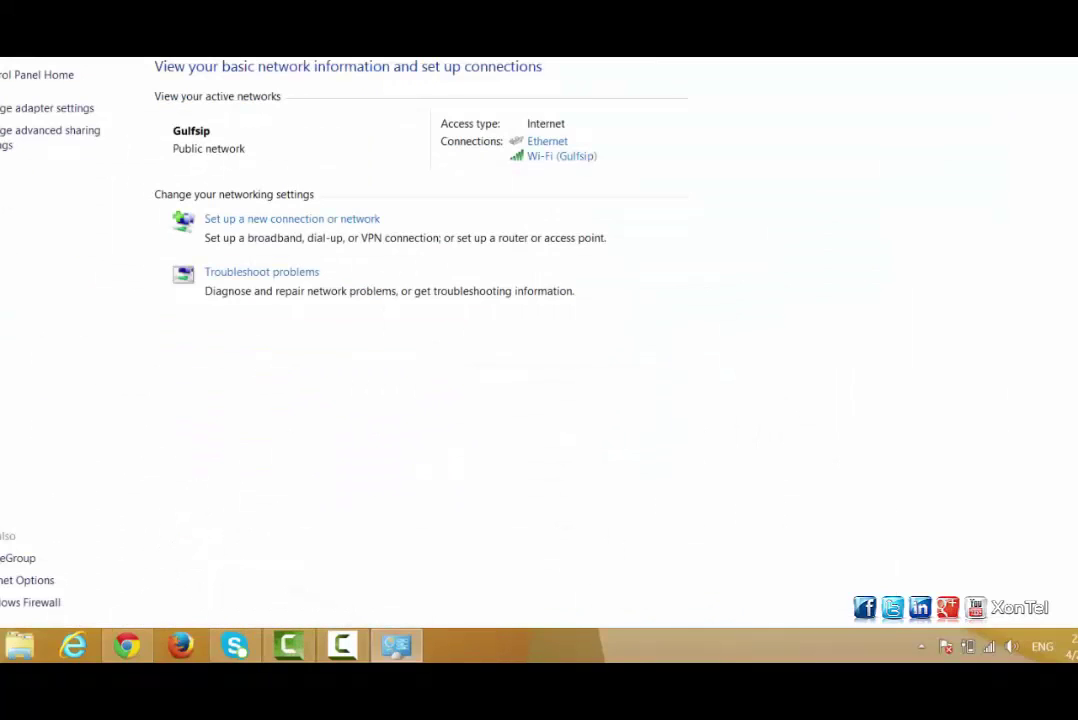
Glance at the PBX's VoIP extensions 400–404 in Chrome, then return to the Windows desktop
{"action": "key", "text": "super+d"}
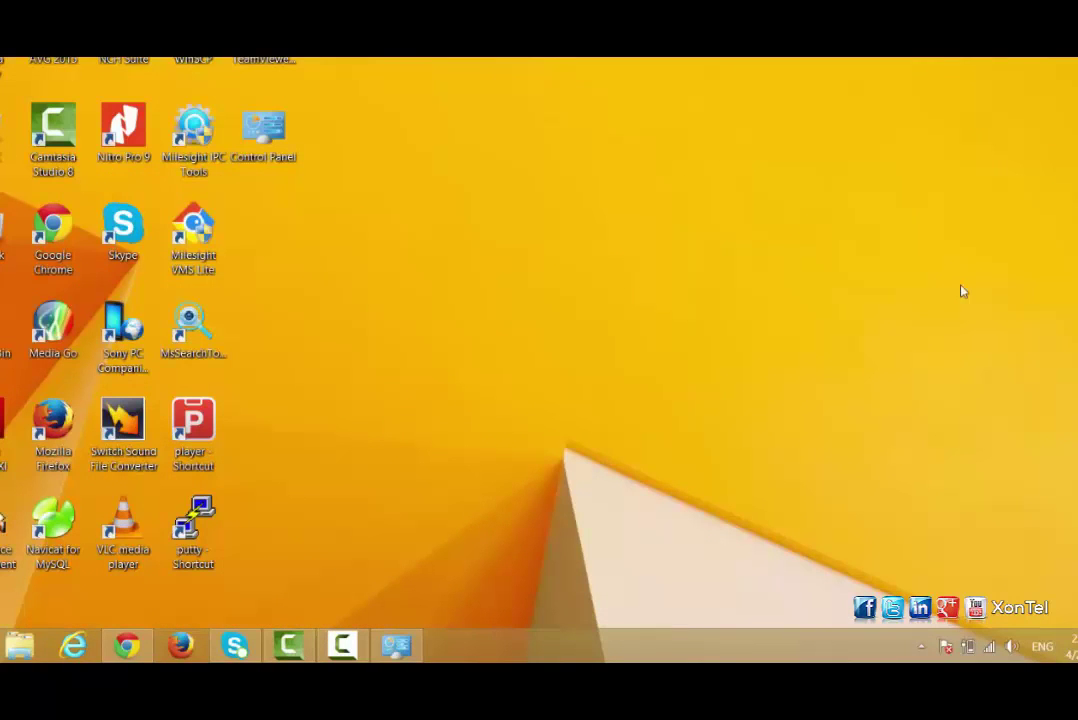
{"action": "left_click", "coordinate": [342, 645]}
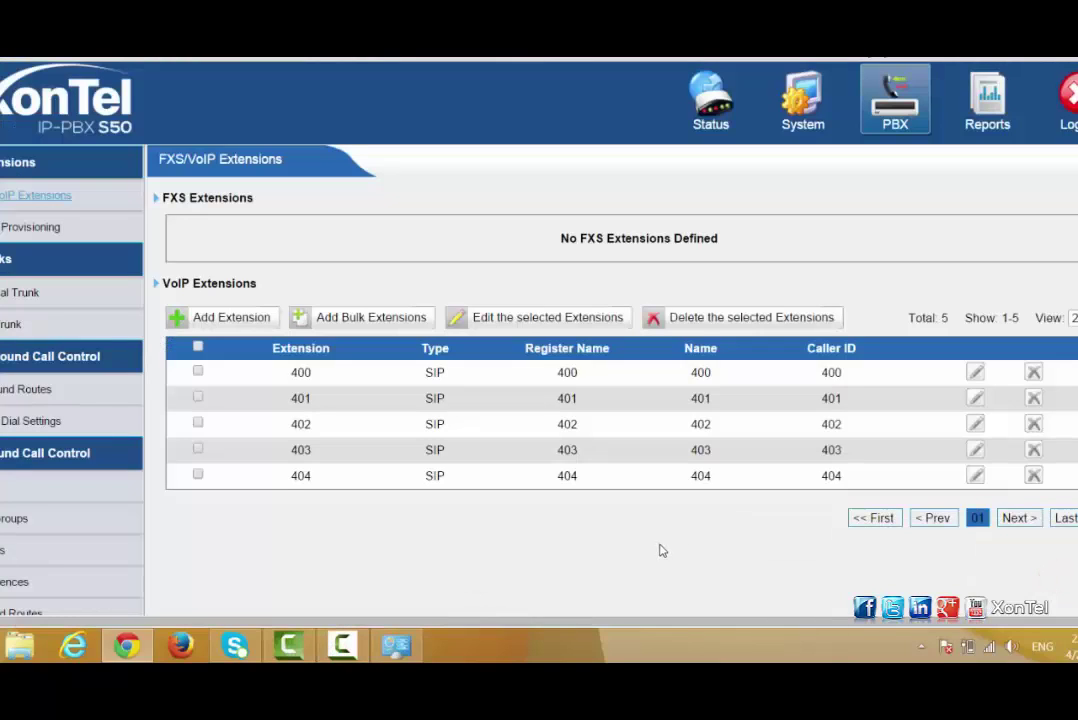
{"action": "left_click", "coordinate": [660, 548]}
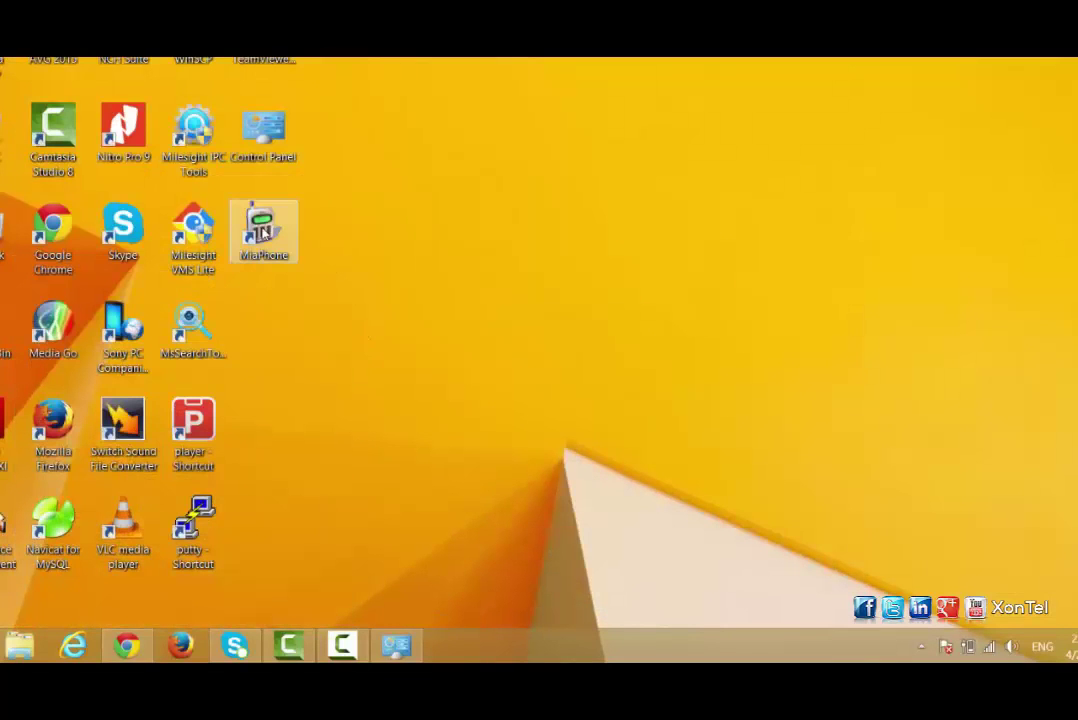
Launch MiaPhone and enable SIP registrar 192.168.5.150 with login 400
{"action": "double_click", "coordinate": [260, 230]}
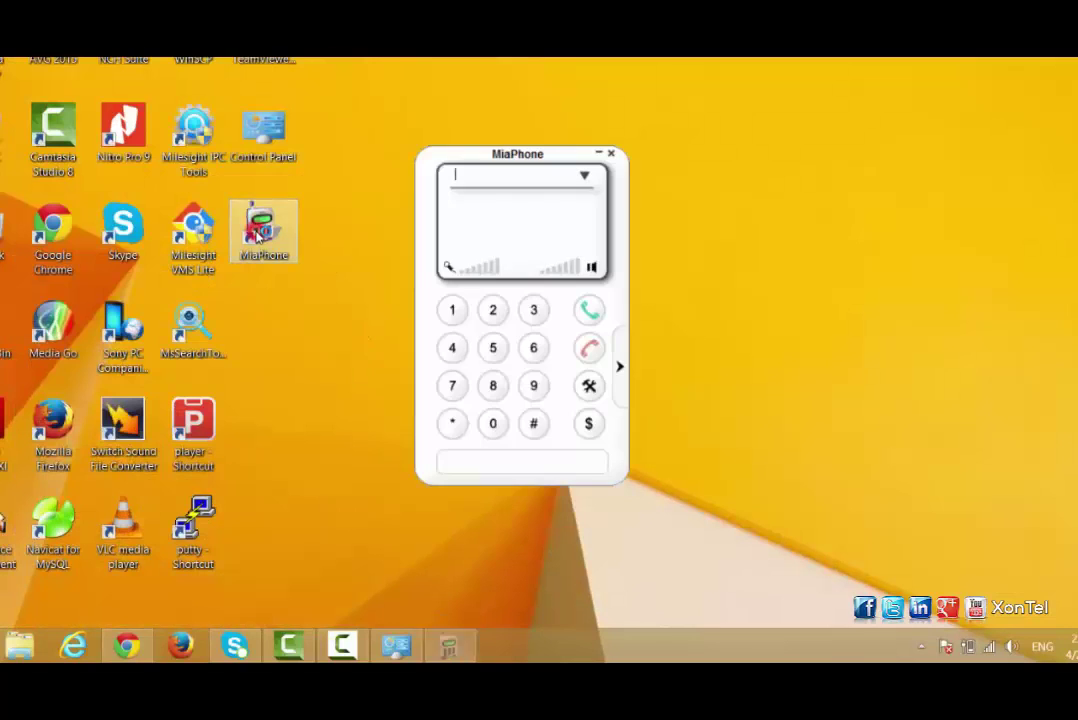
{"action": "left_click", "coordinate": [589, 386]}
{"action": "left_click", "coordinate": [457, 199]}
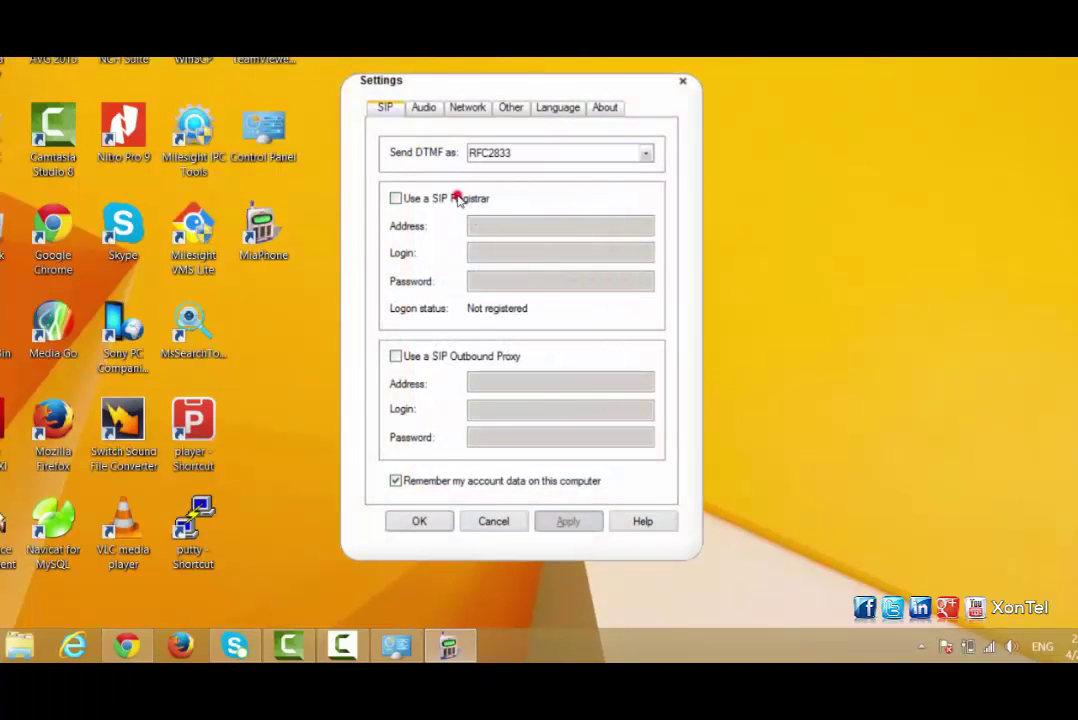
{"action": "left_click", "coordinate": [489, 218]}
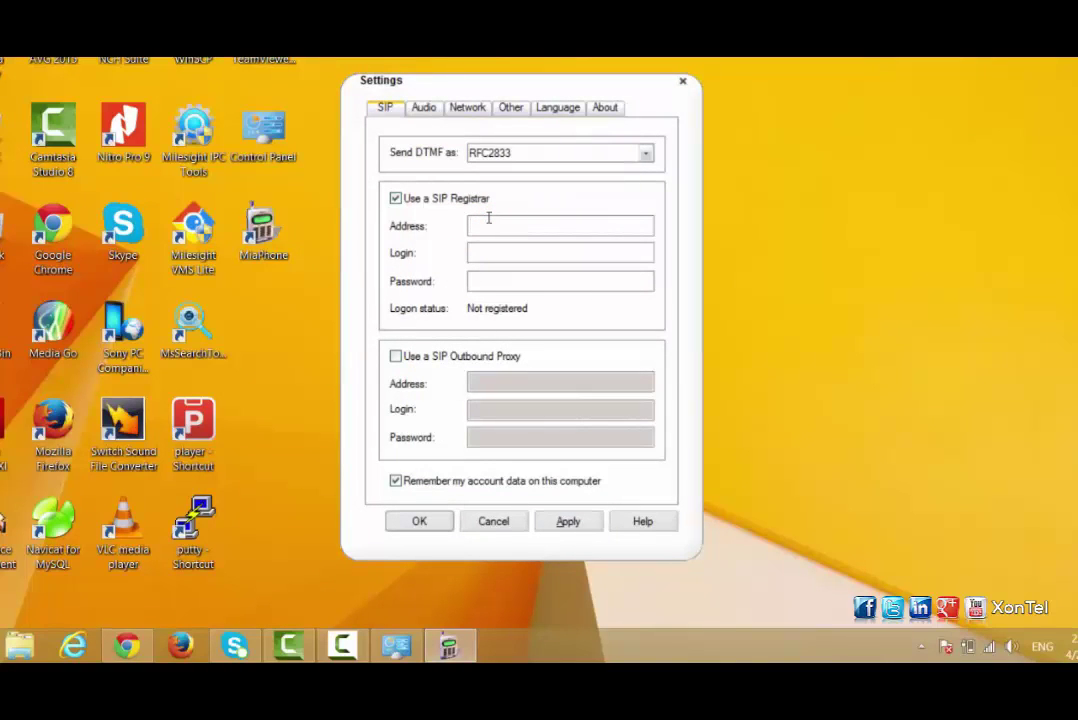
{"action": "type", "text": "192.168."}
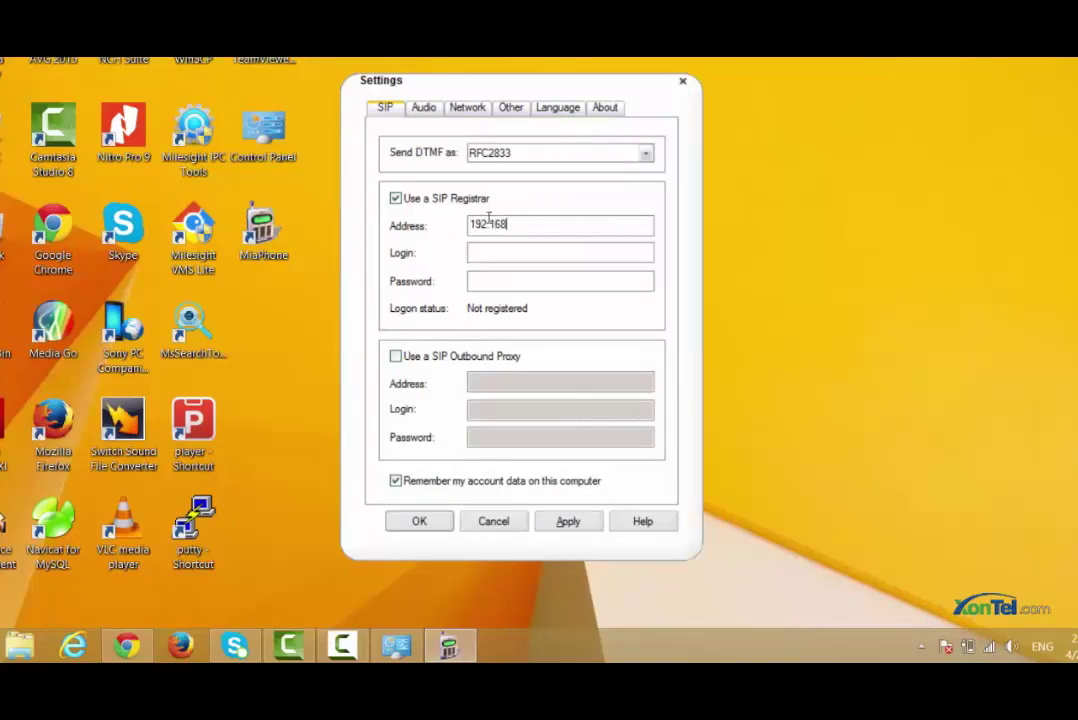
{"action": "type", "text": "5.150"}
{"action": "key", "text": "Tab"}
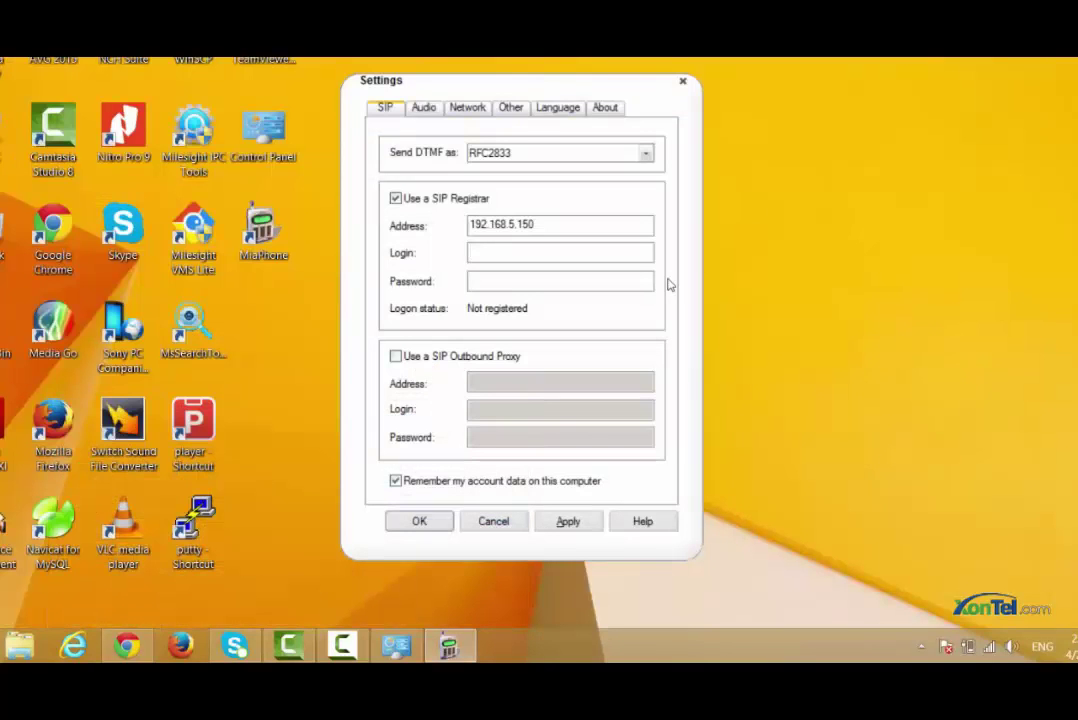
{"action": "type", "text": "400"}
{"action": "key", "text": "Tab"}
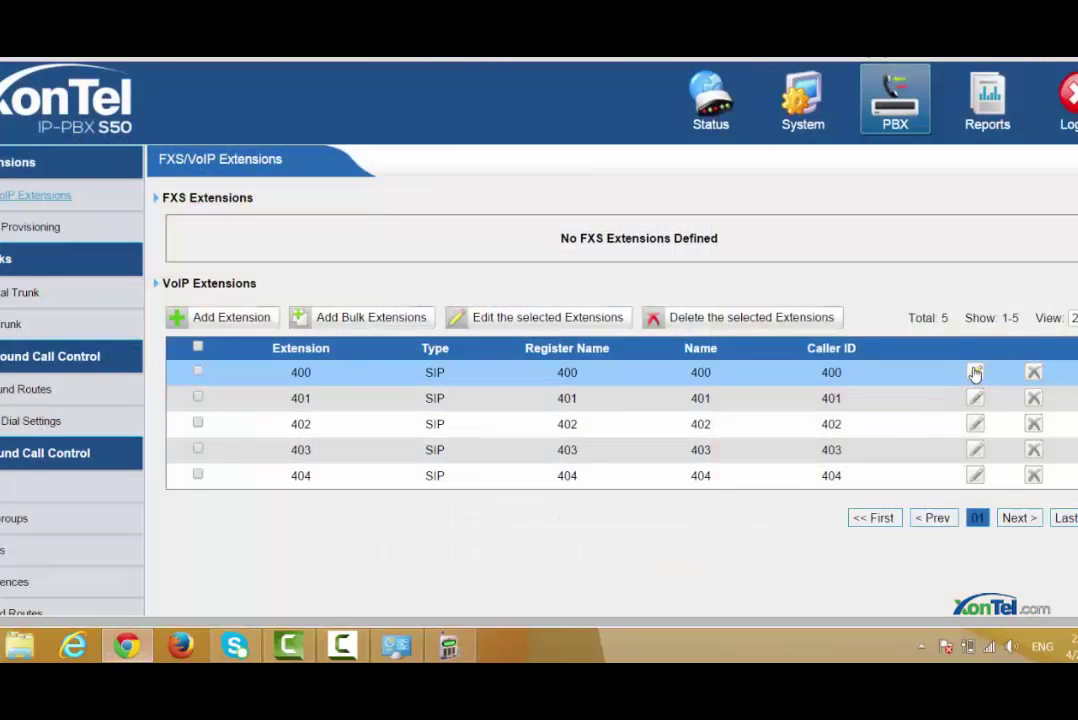
Copy extension 400's password from the PBX into MiaPhone and save the account
{"action": "left_click", "coordinate": [975, 372]}
{"action": "double_click", "coordinate": [852, 311]}
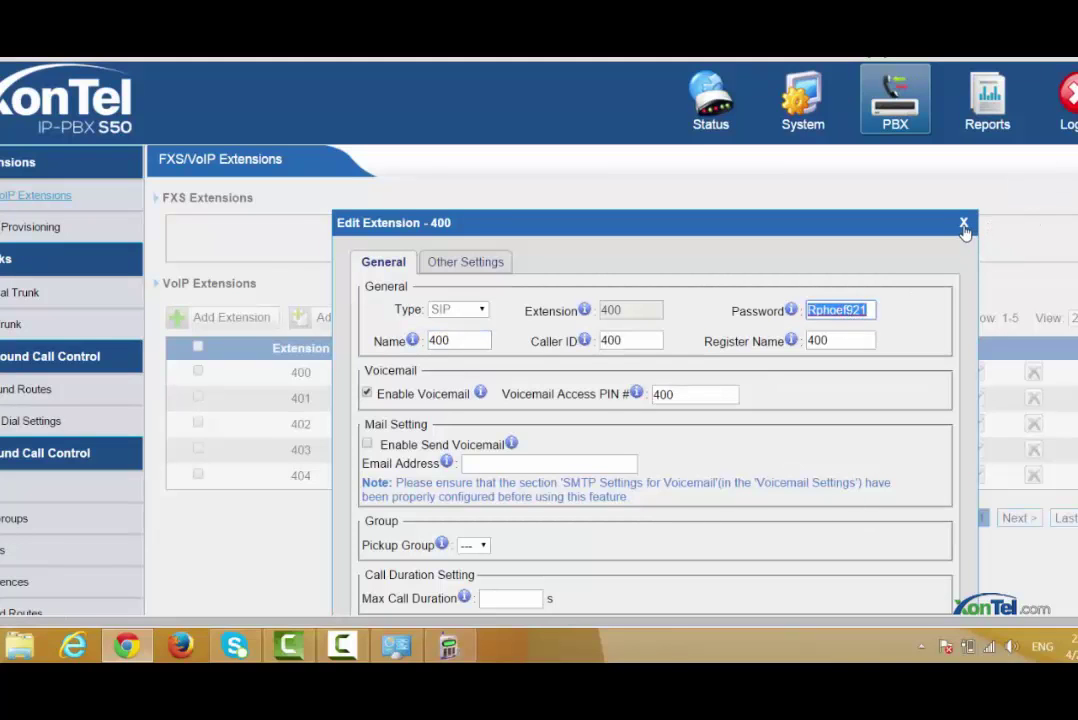
{"action": "left_click", "coordinate": [963, 222]}
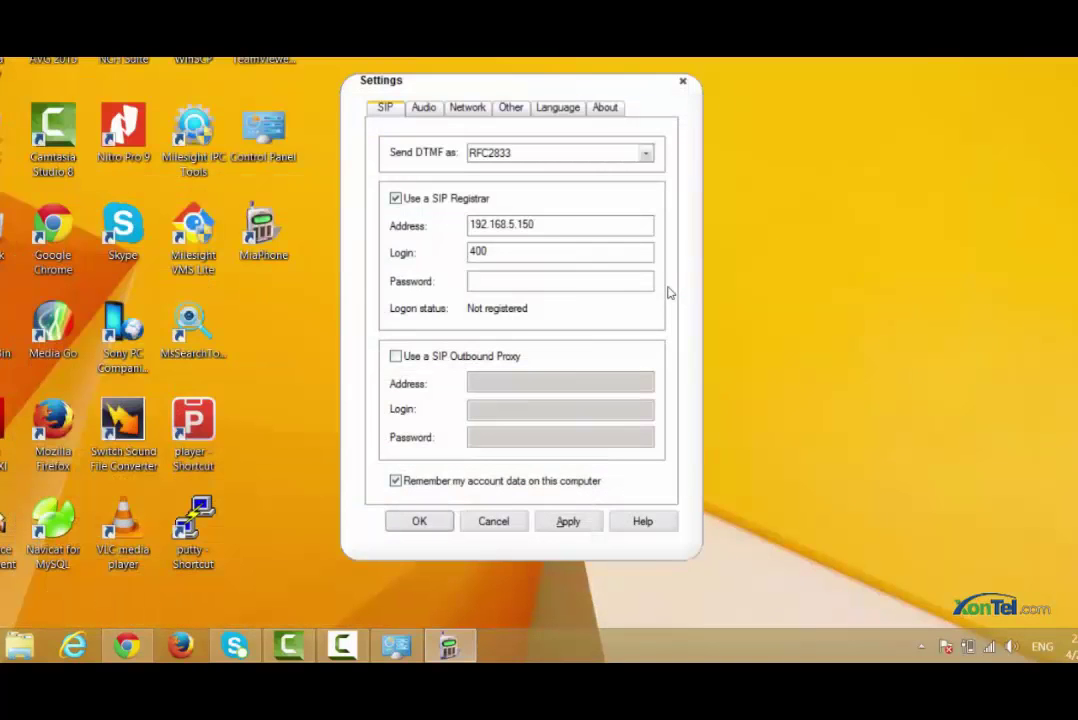
{"action": "left_click", "coordinate": [577, 286]}
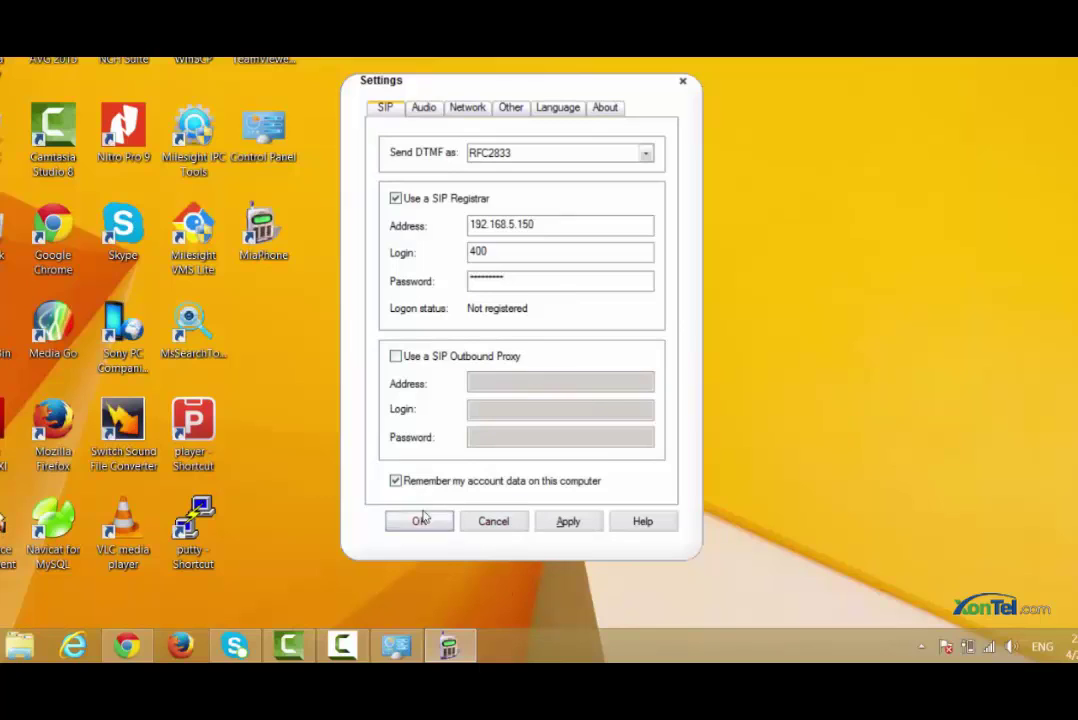
{"action": "left_click", "coordinate": [421, 519]}
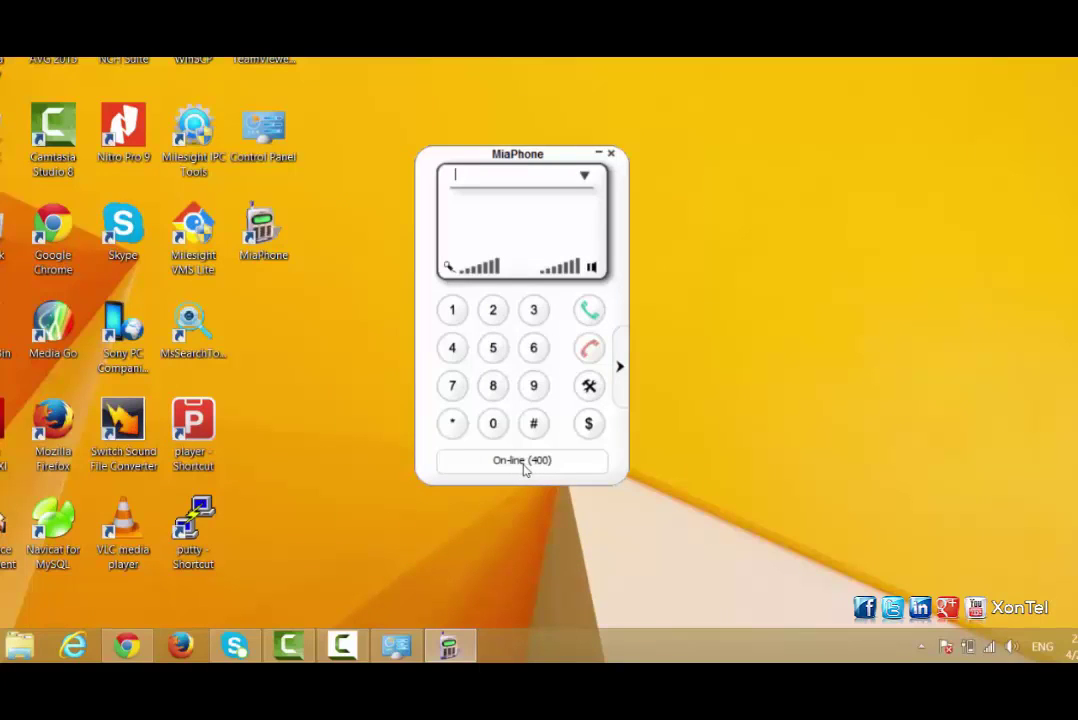
{"action": "left_click", "coordinate": [126, 645]}
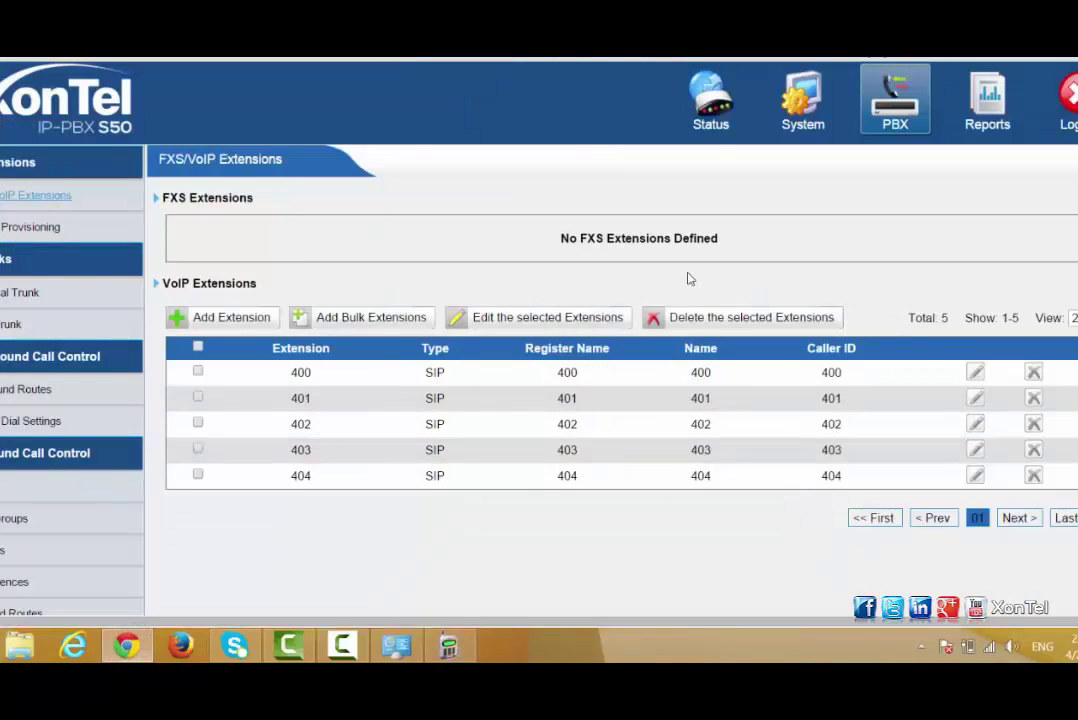
{"action": "left_click", "coordinate": [708, 128]}
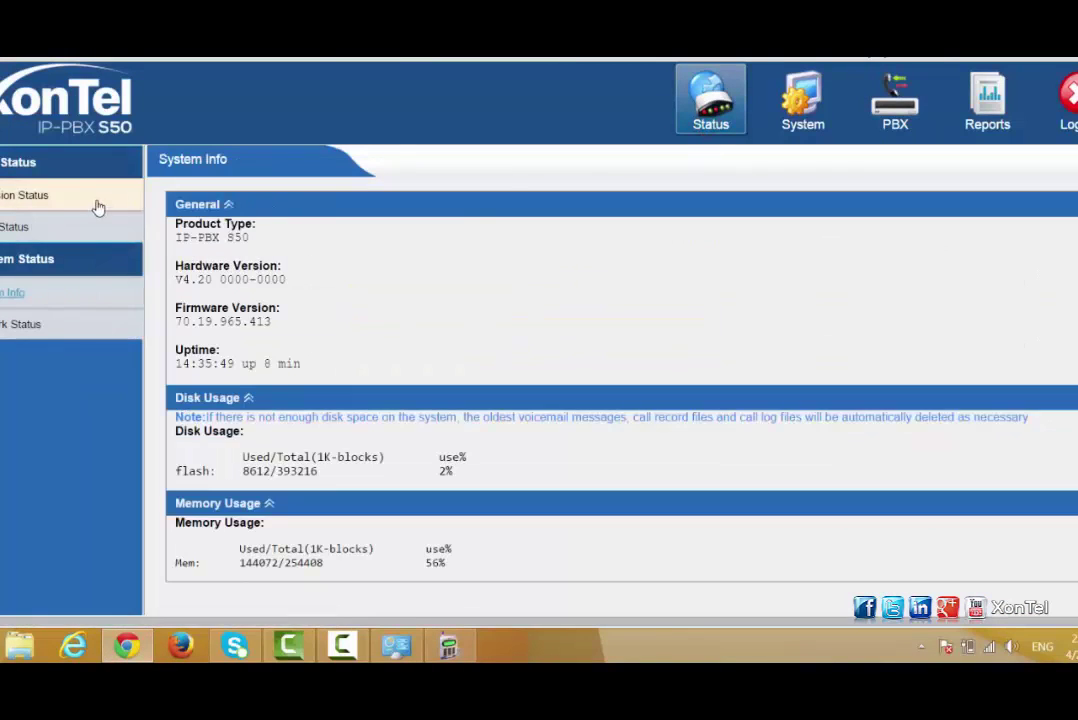
{"action": "left_click", "coordinate": [31, 200]}
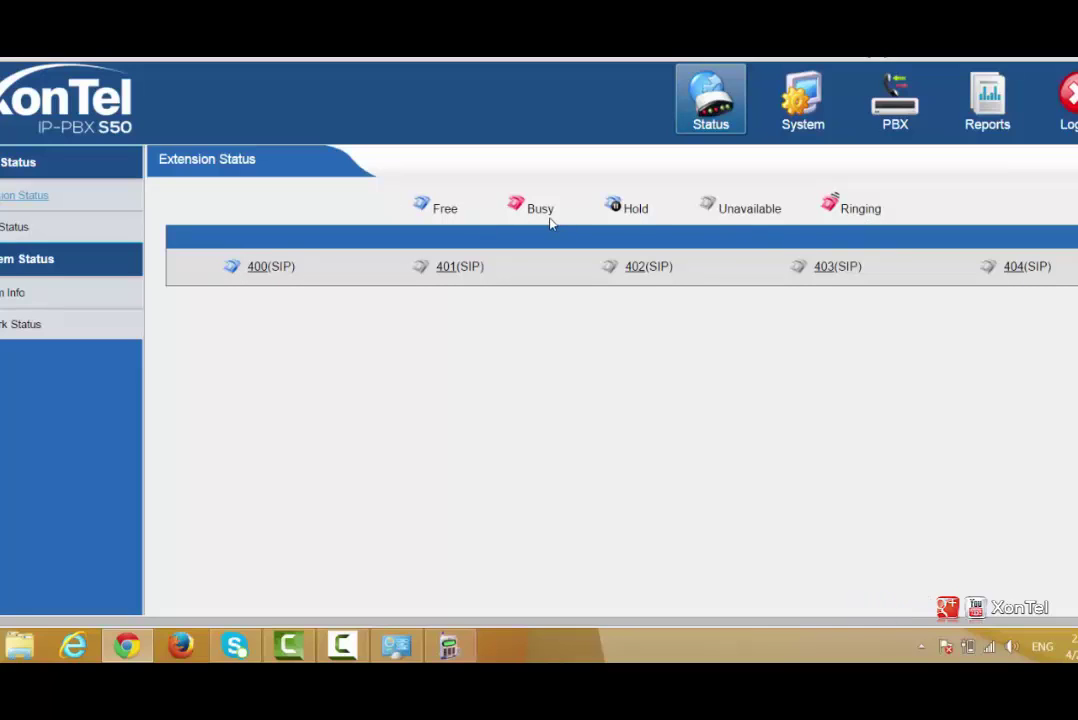
{"action": "left_click", "coordinate": [885, 118]}
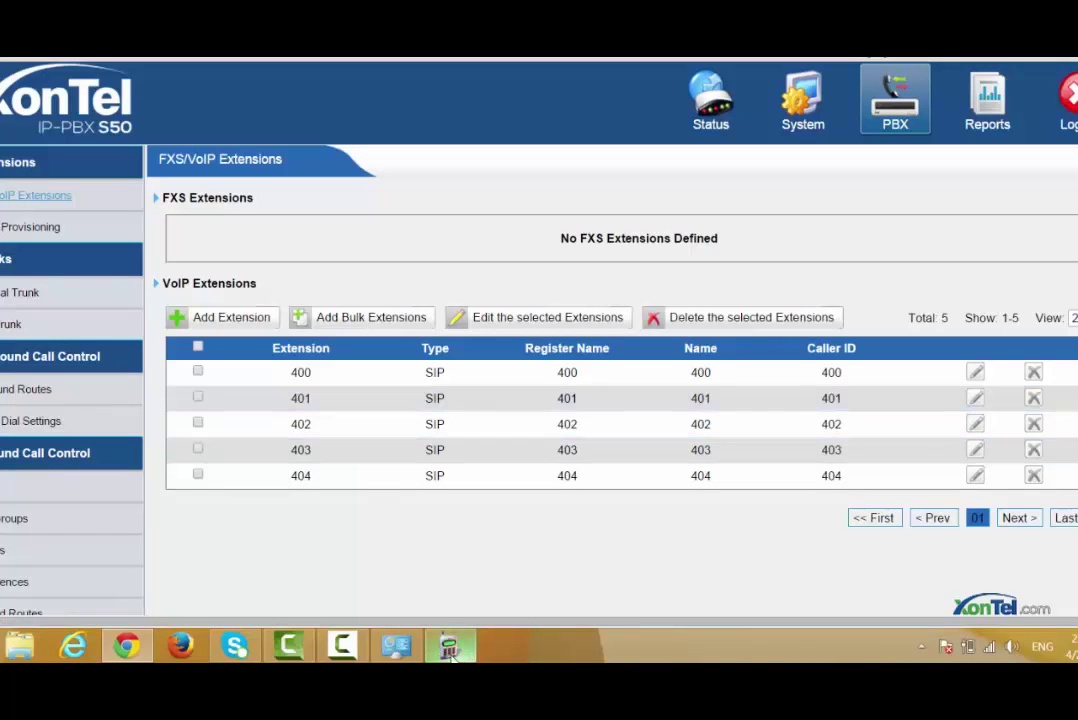
{"action": "mouse_move", "coordinate": [452, 655]}
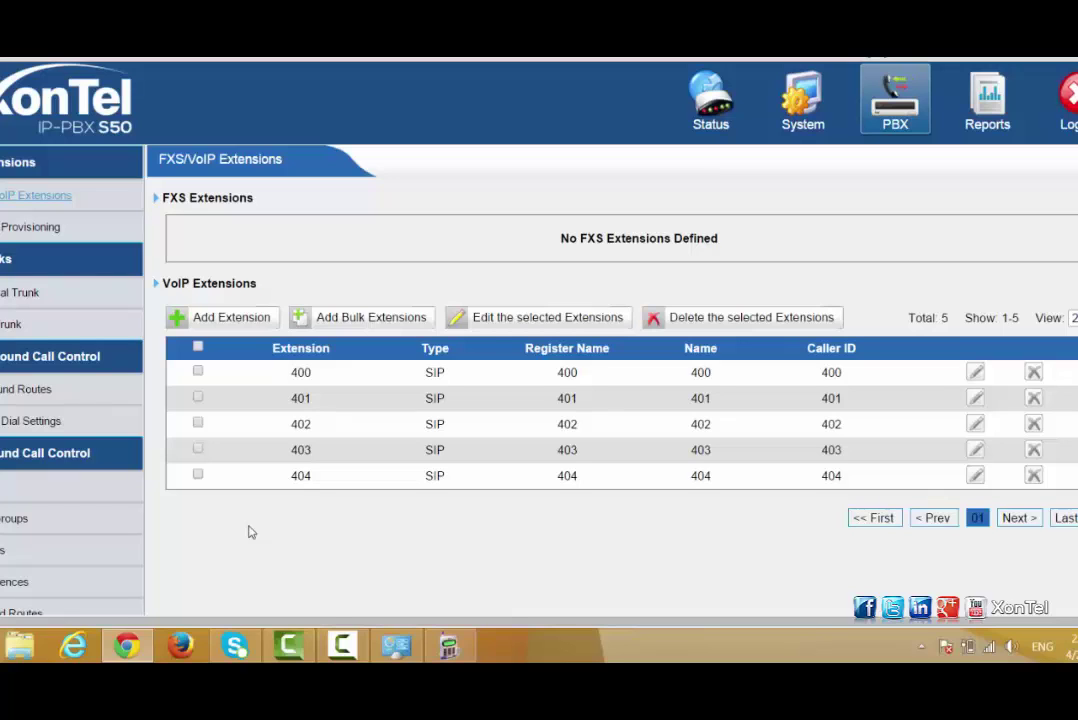
Edit outbound route pstnout, keeping dial pattern 9. with strip 1
{"action": "left_click", "coordinate": [27, 396]}
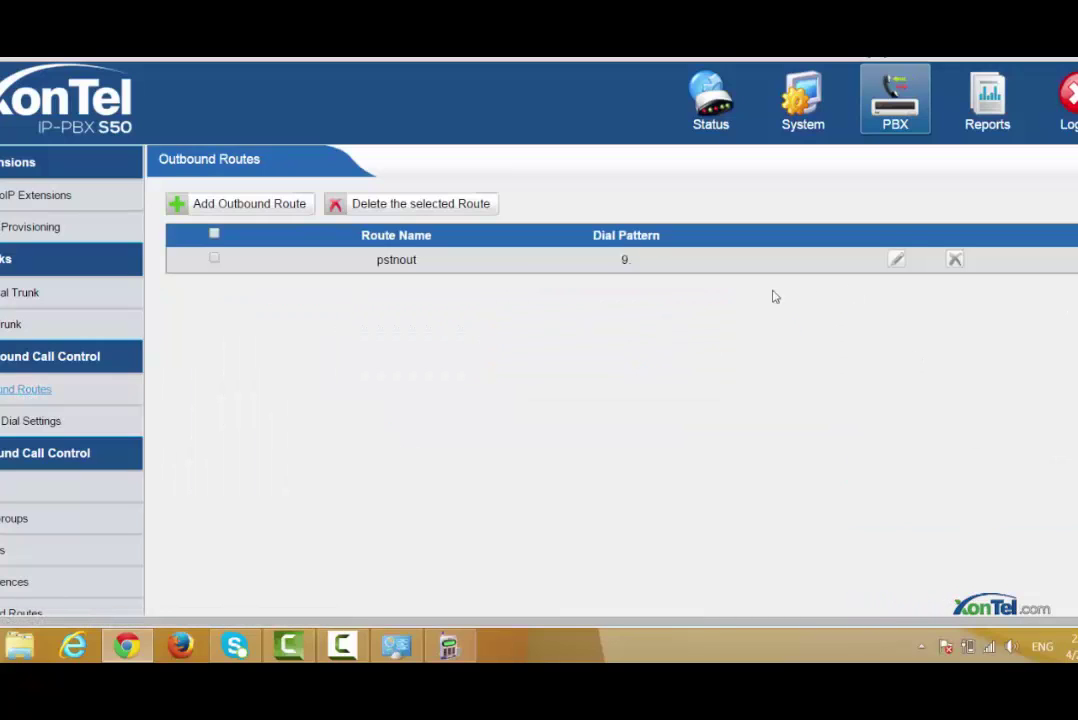
{"action": "left_click", "coordinate": [629, 266]}
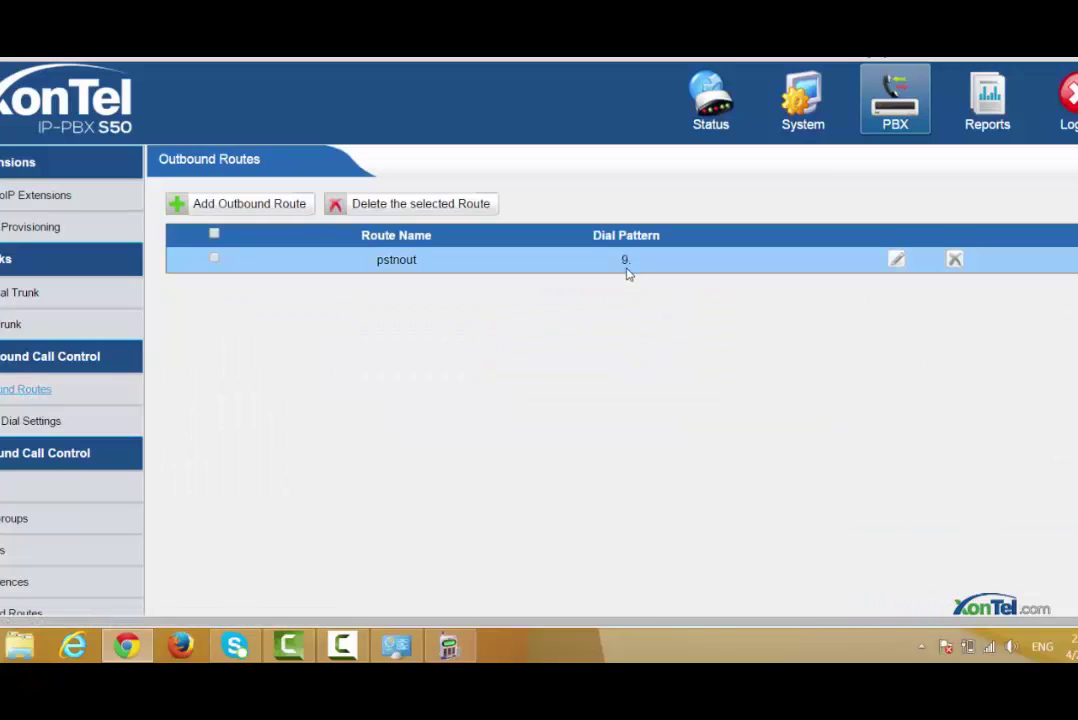
{"action": "left_click", "coordinate": [897, 262]}
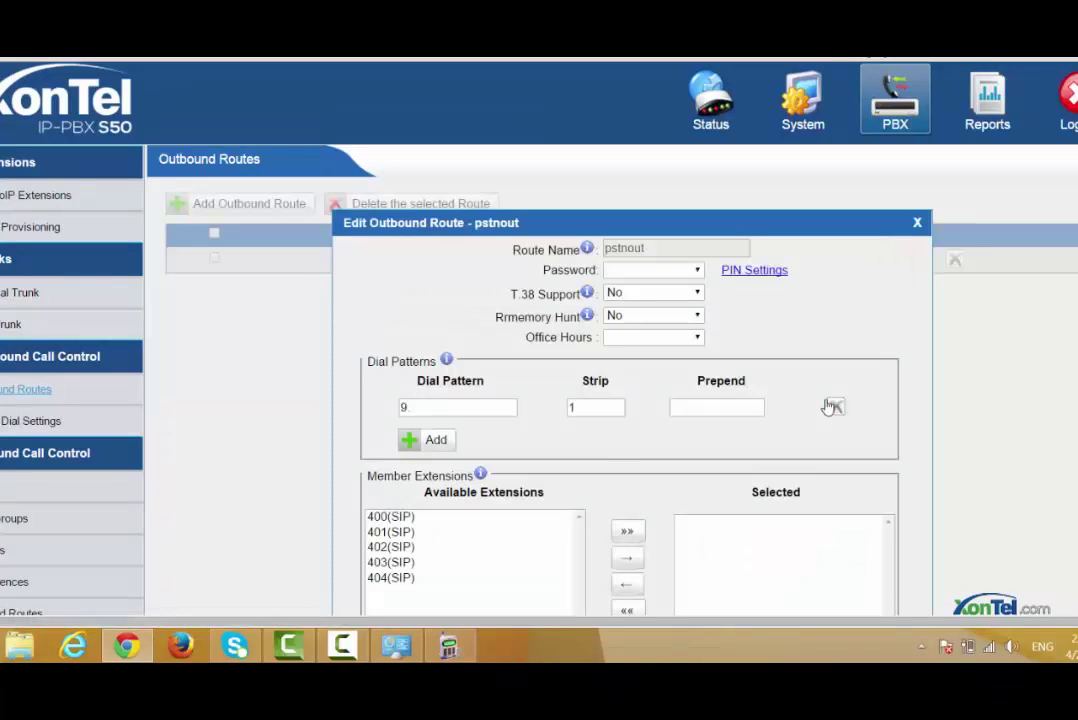
{"action": "scroll", "coordinate": [540, 400], "scroll_direction": "down", "scroll_amount": 2}
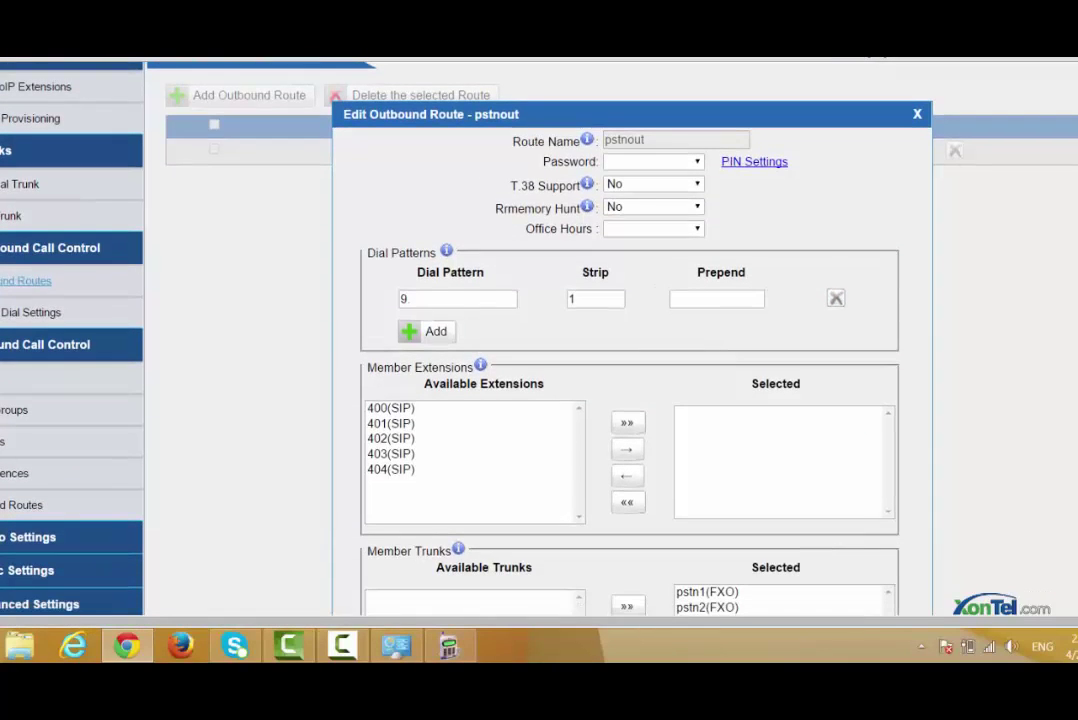
{"action": "scroll", "coordinate": [540, 400], "scroll_direction": "down", "scroll_amount": 1}
{"action": "scroll", "coordinate": [540, 400], "scroll_direction": "down", "scroll_amount": 1}
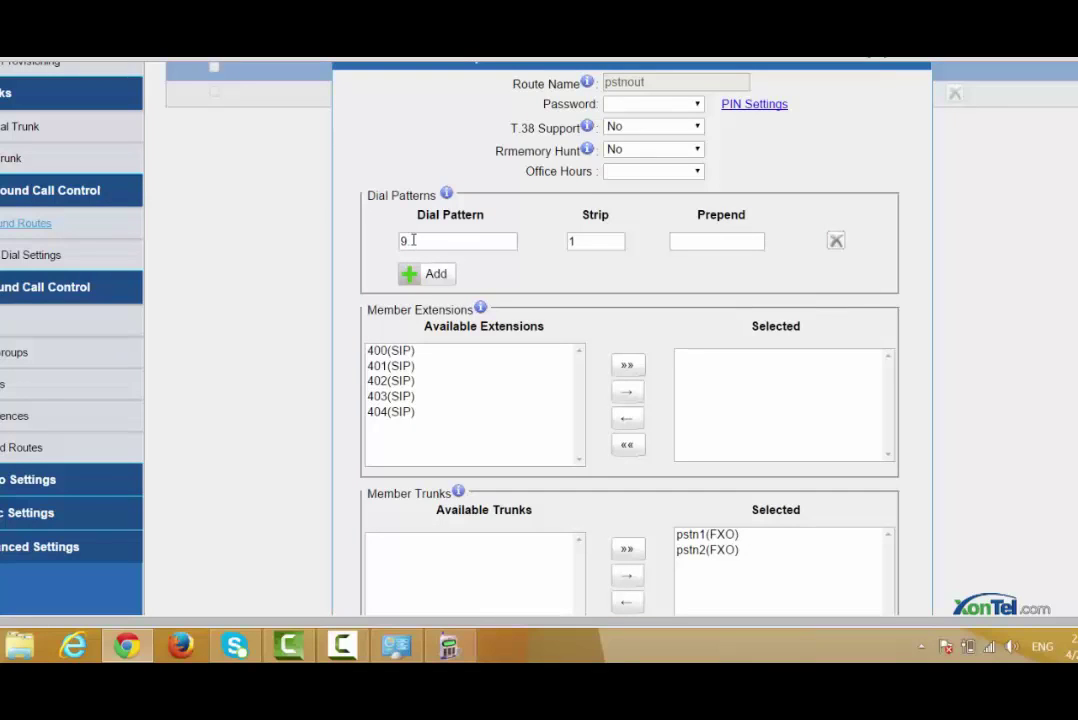
{"action": "left_click", "coordinate": [412, 242]}
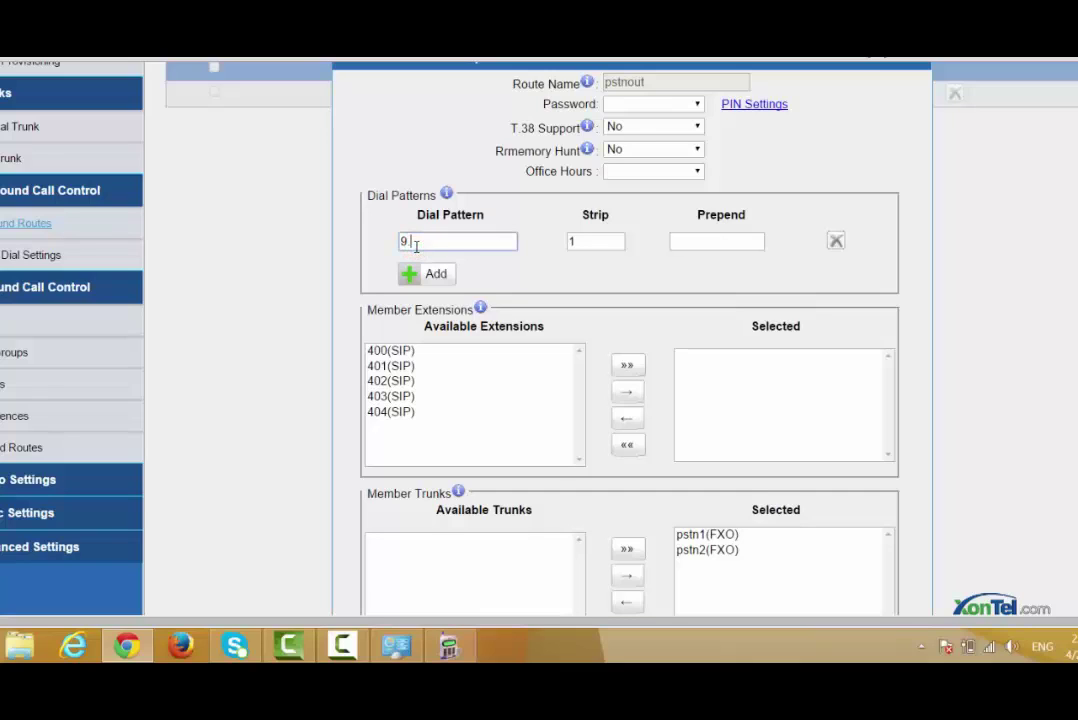
{"action": "left_click_drag", "start_coordinate": [592, 240], "coordinate": [570, 237]}
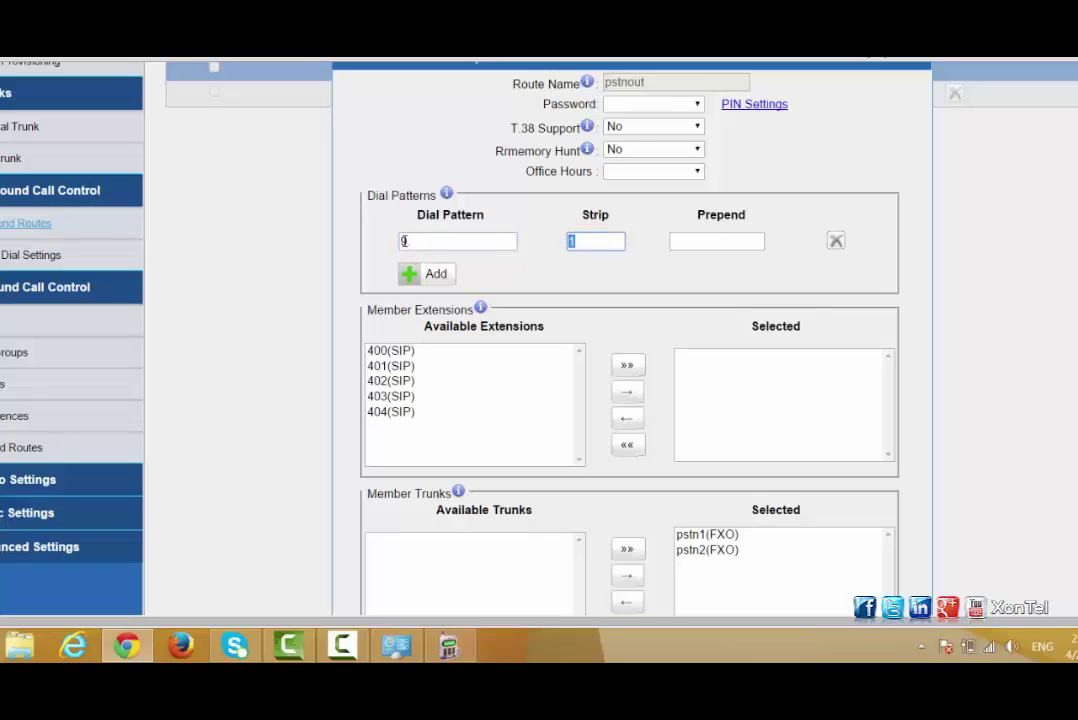
{"action": "left_click_drag", "start_coordinate": [404, 240], "coordinate": [388, 240]}
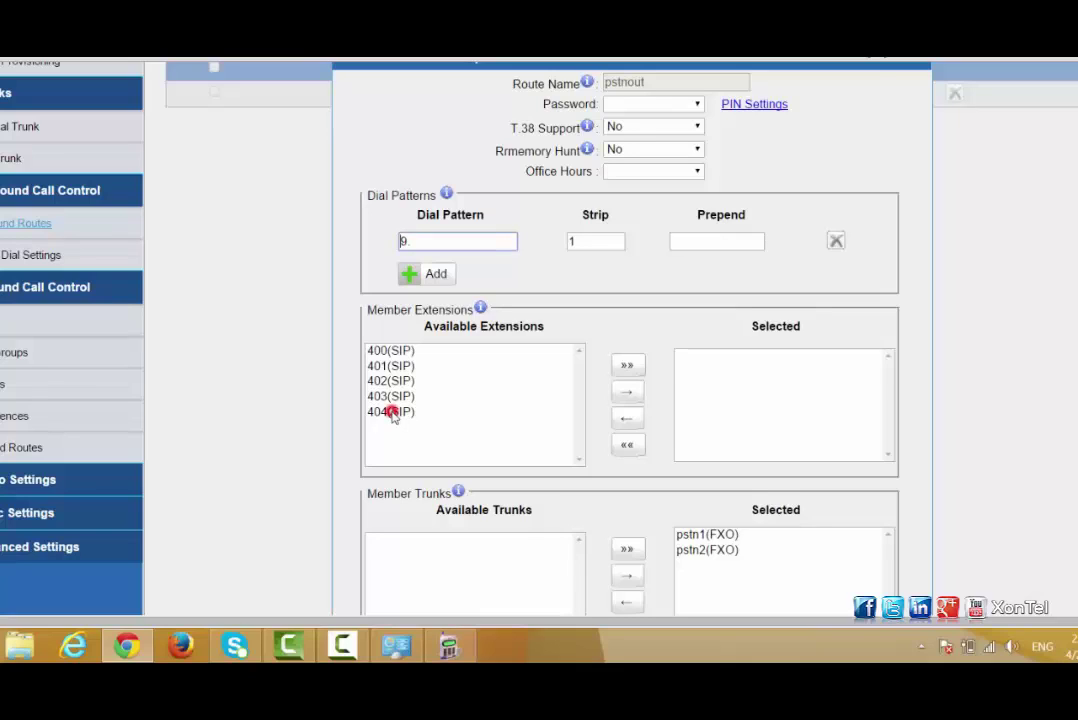
Make extensions 400–403 the route's members, leaving out 404
{"action": "left_click", "coordinate": [392, 412]}
{"action": "left_click", "coordinate": [398, 352]}
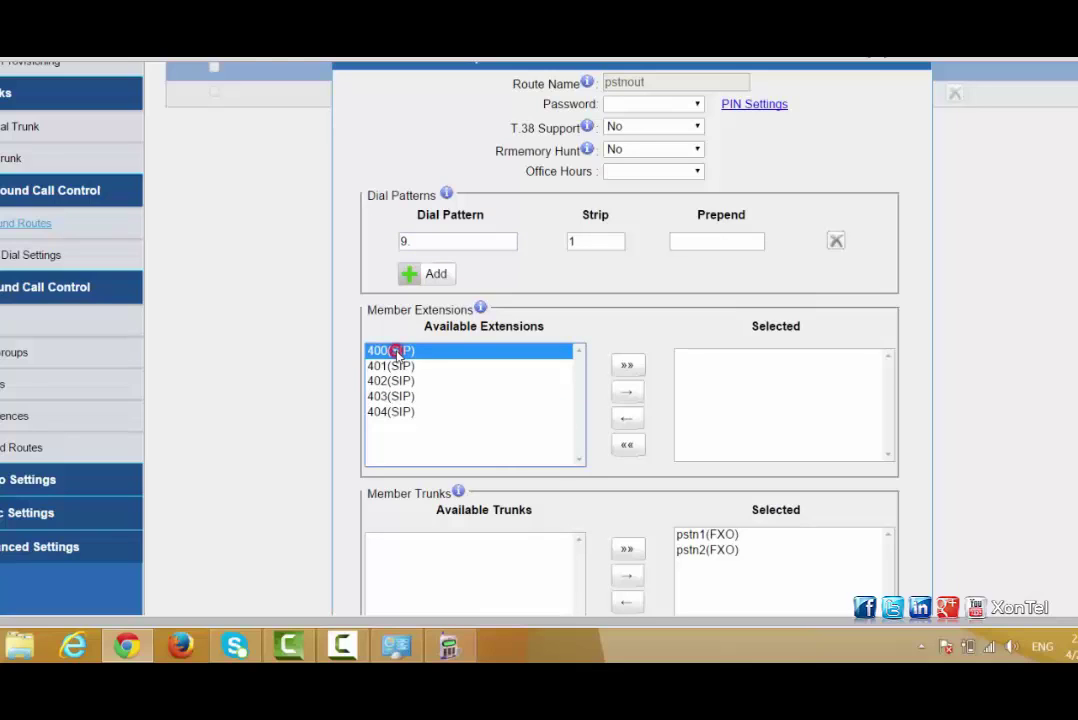
{"action": "key", "text": "shift+Down"}
{"action": "key", "text": "shift+Down"}
{"action": "key", "text": "shift+Down"}
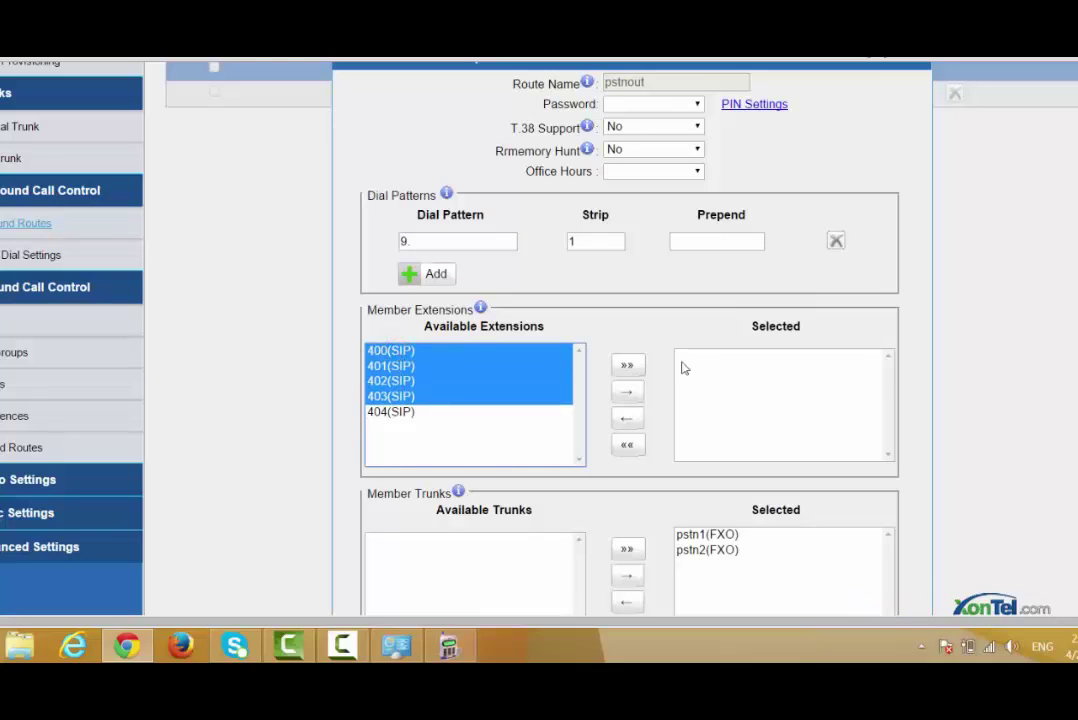
{"action": "left_click", "coordinate": [636, 365]}
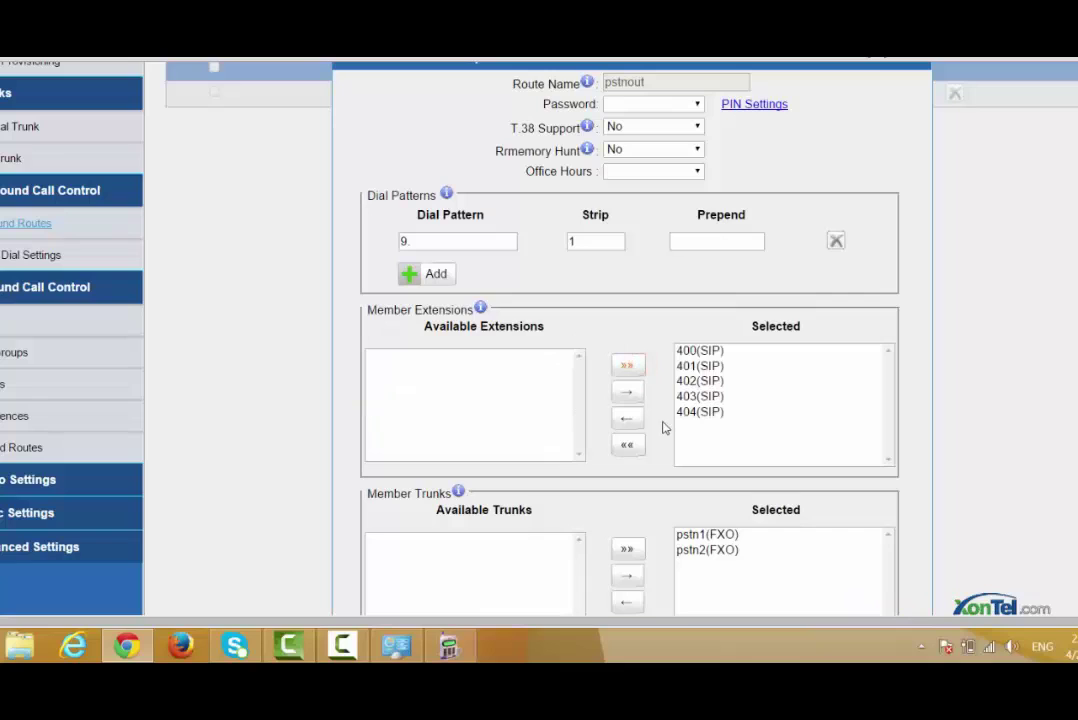
{"action": "left_click", "coordinate": [700, 411]}
{"action": "left_click", "coordinate": [628, 419]}
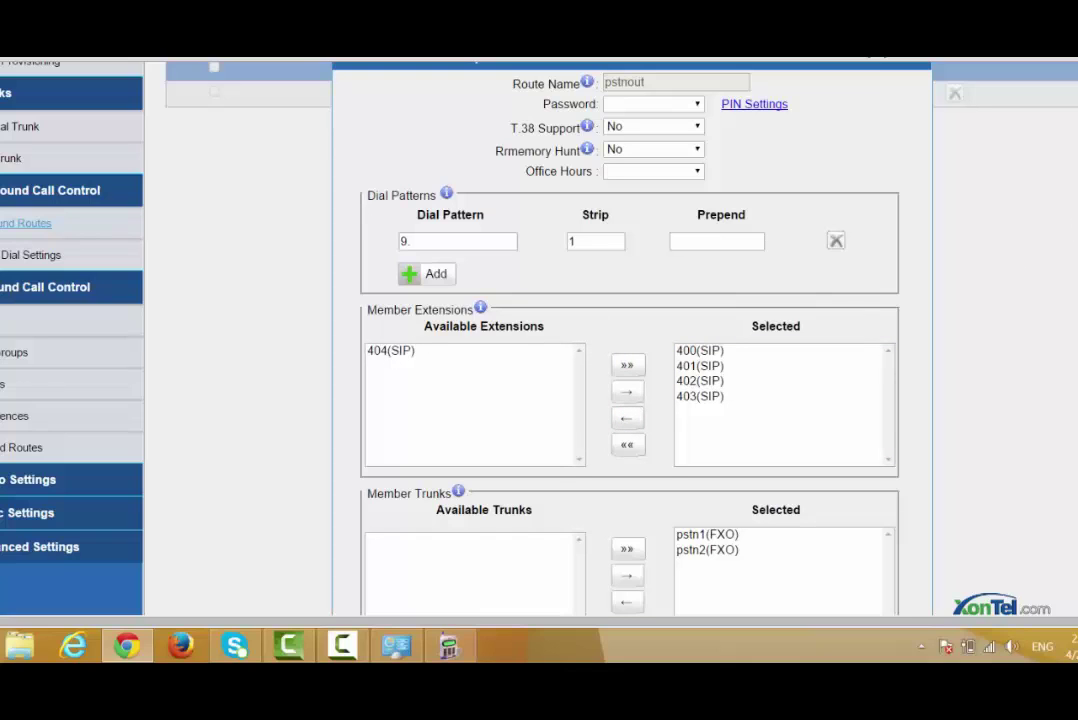
Keep trunks pstn1 and pstn2 and save the pstnout route
{"action": "scroll", "coordinate": [1044, 330], "scroll_direction": "down", "scroll_amount": 3}
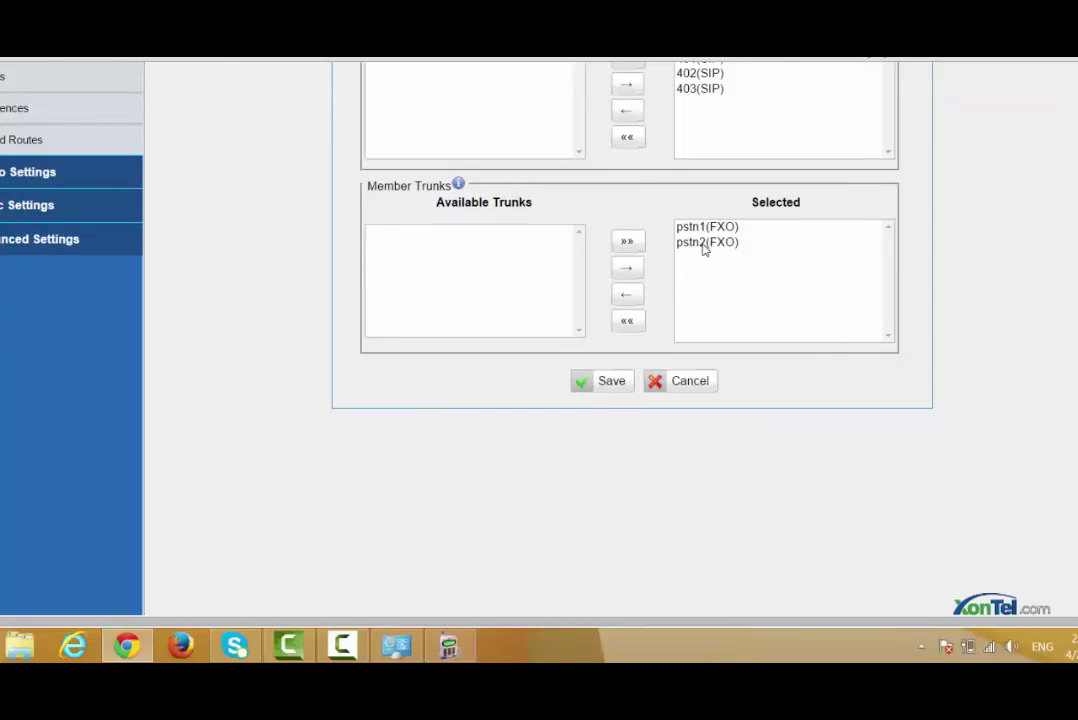
{"action": "left_click", "coordinate": [703, 243]}
{"action": "scroll", "coordinate": [703, 248], "scroll_direction": "down", "scroll_amount": 2}
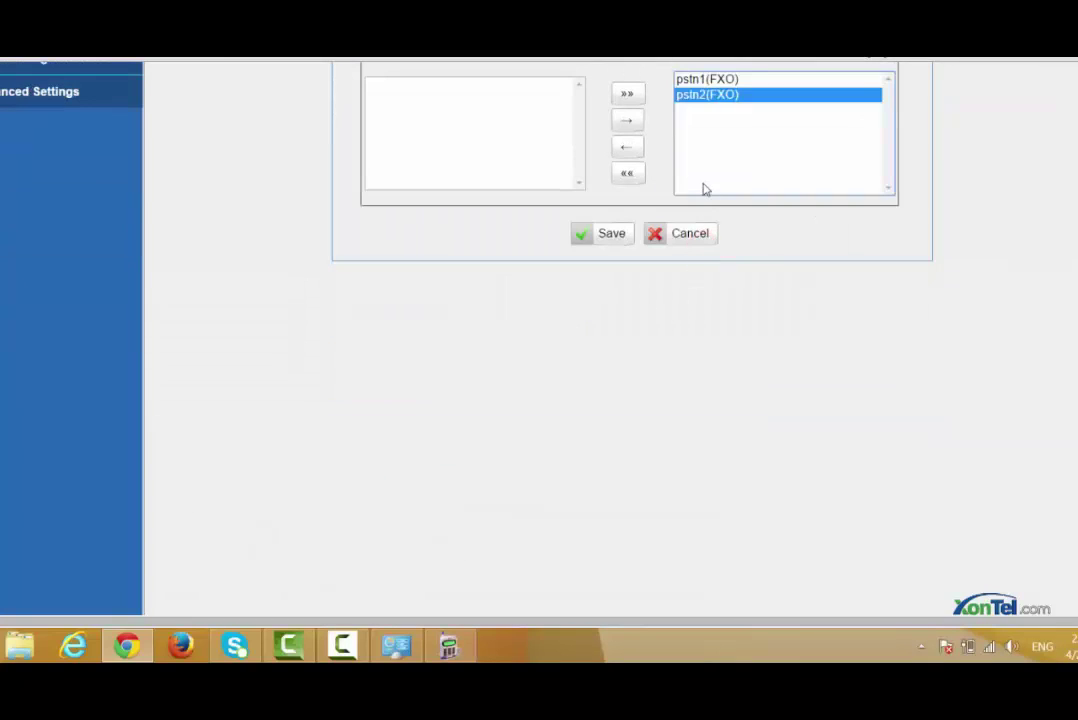
{"action": "scroll", "coordinate": [540, 330], "scroll_direction": "up", "scroll_amount": 2}
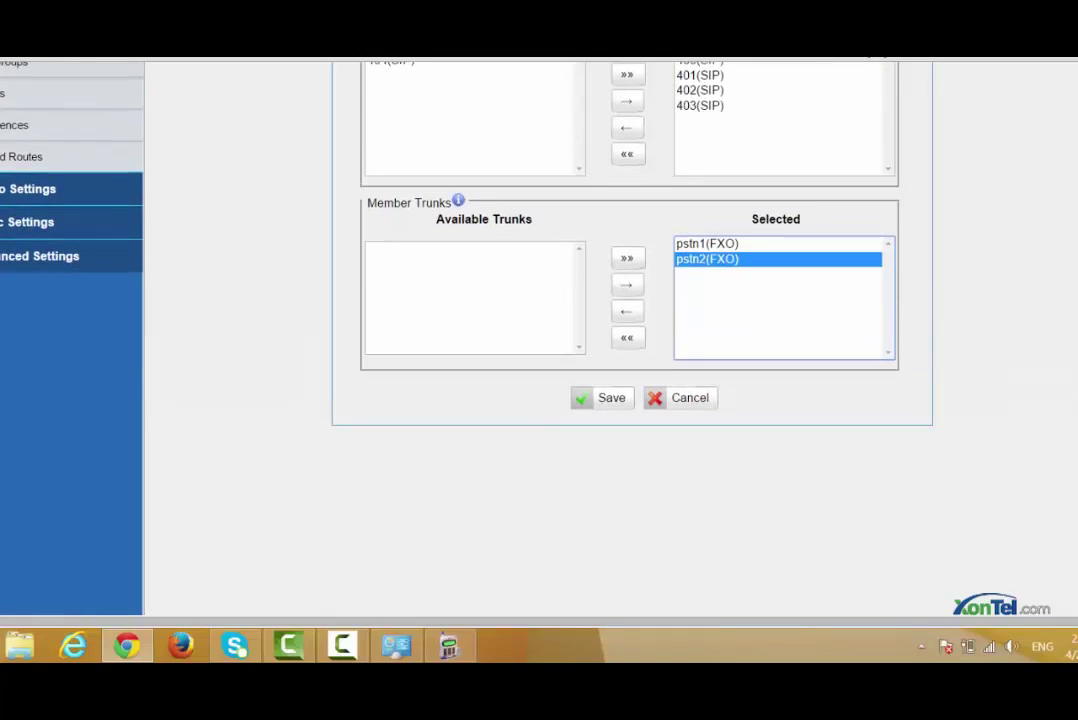
{"action": "left_click", "coordinate": [606, 397]}
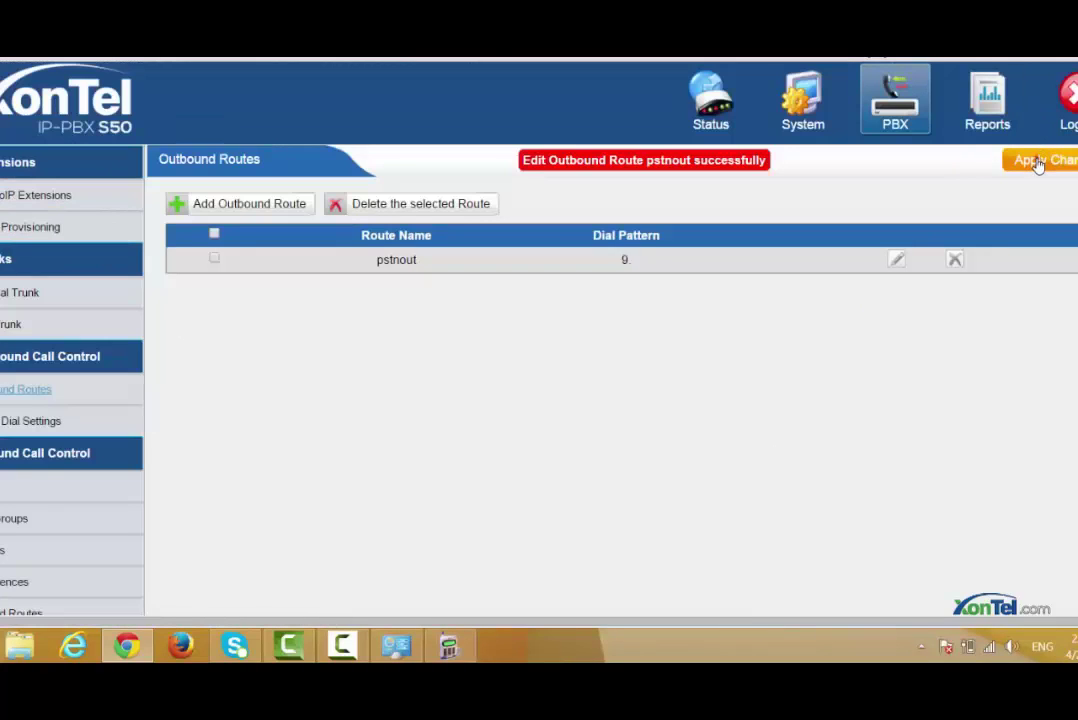
Apply the PBX changes, enter an outside number starting with 9 in MiaPhone, and pause recording
{"action": "left_click", "coordinate": [1037, 163]}
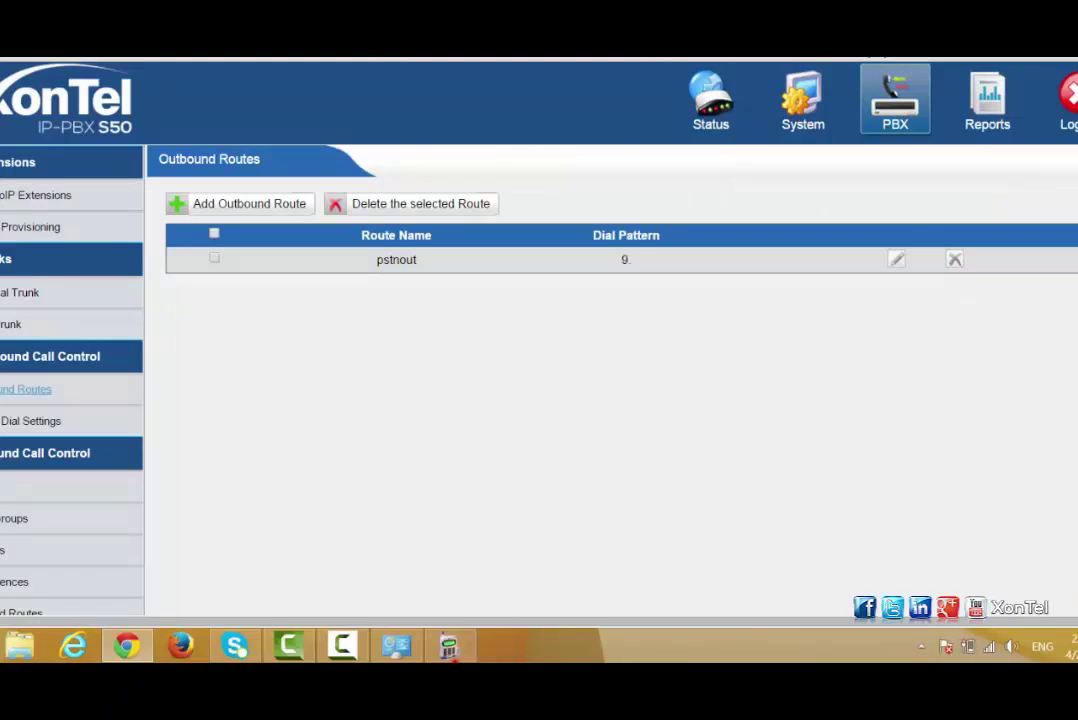
{"action": "left_click", "coordinate": [449, 646]}
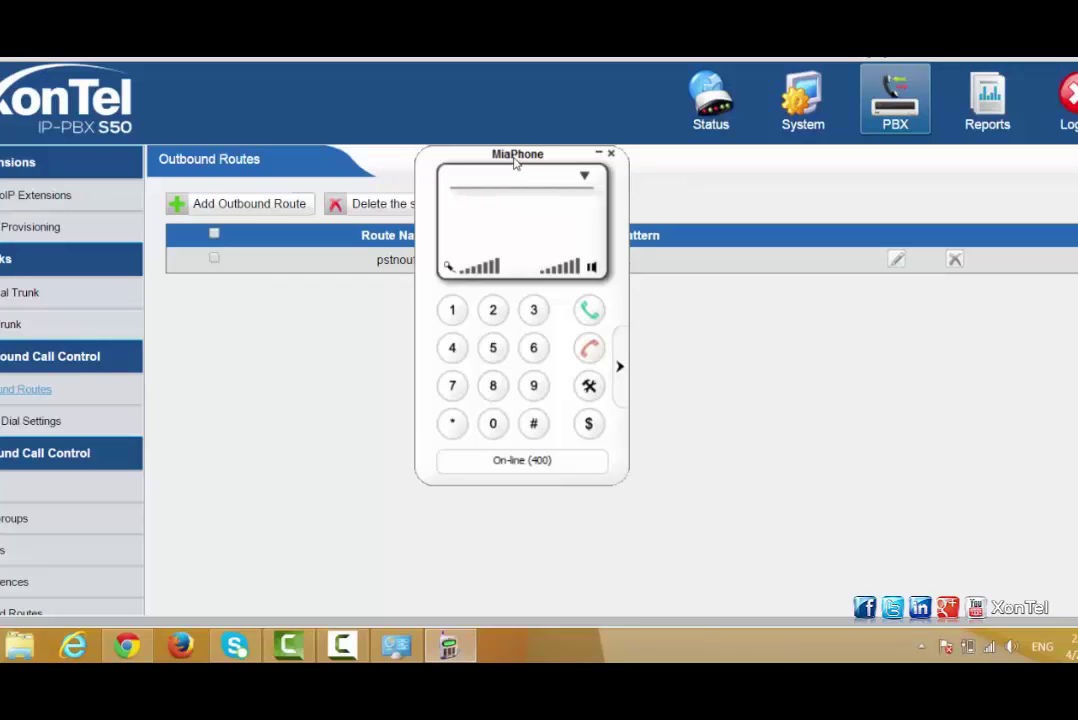
{"action": "left_click_drag", "start_coordinate": [515, 162], "coordinate": [513, 210]}
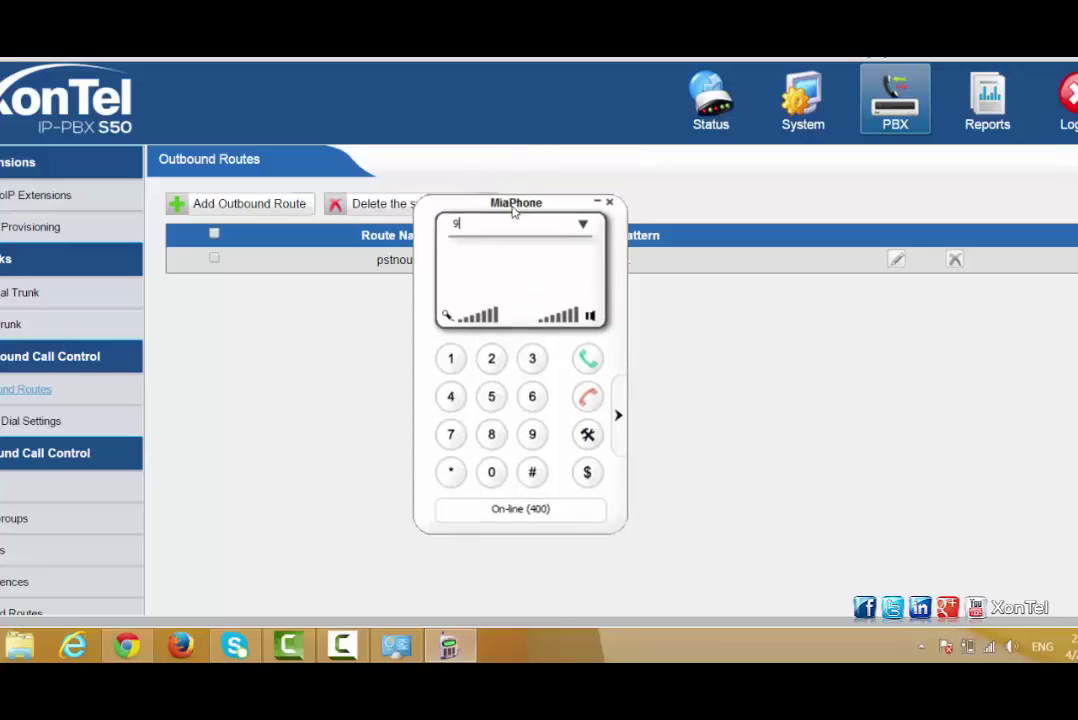
{"action": "type", "text": "939398494"}
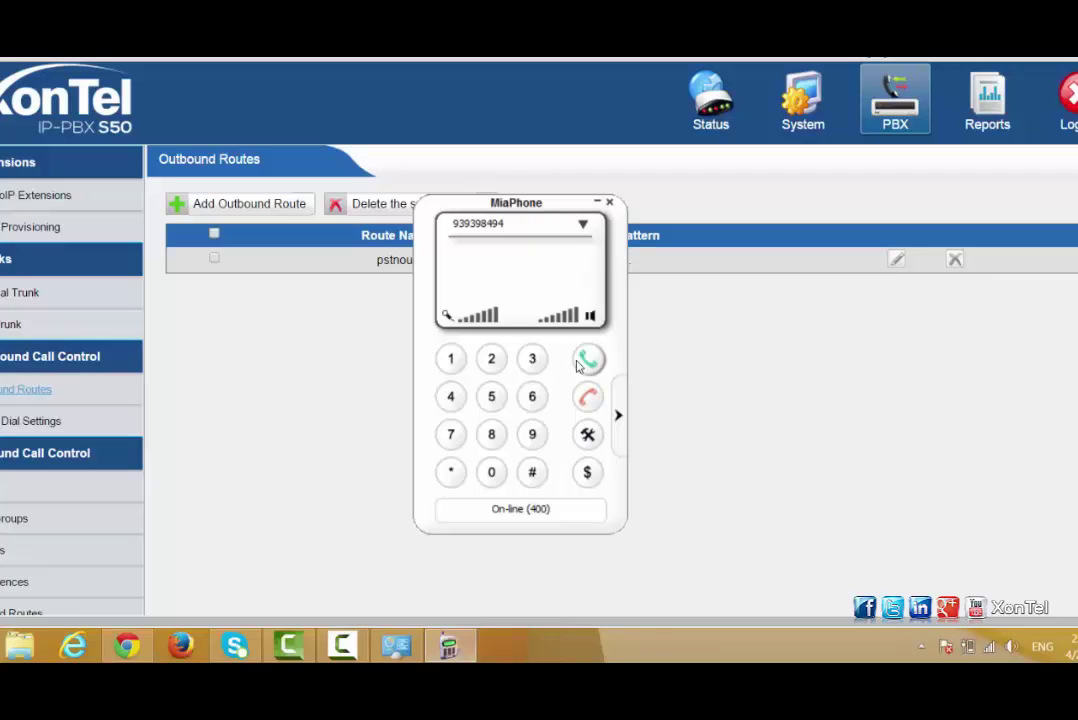
{"action": "left_click", "coordinate": [341, 645]}
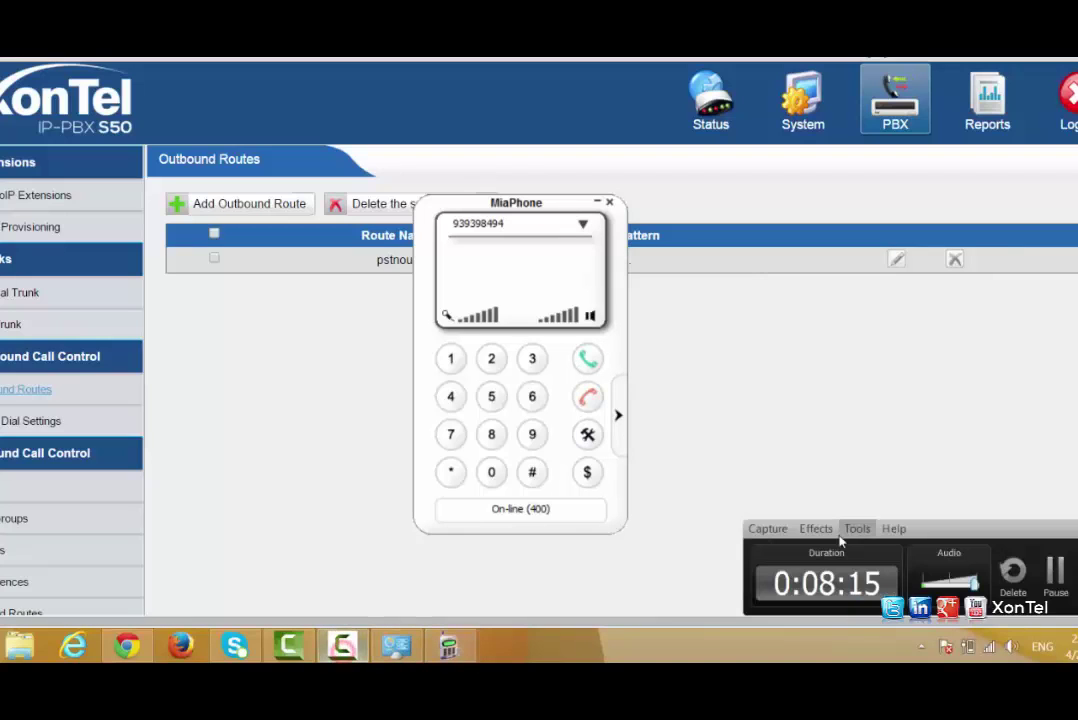
{"action": "left_click", "coordinate": [1060, 578]}
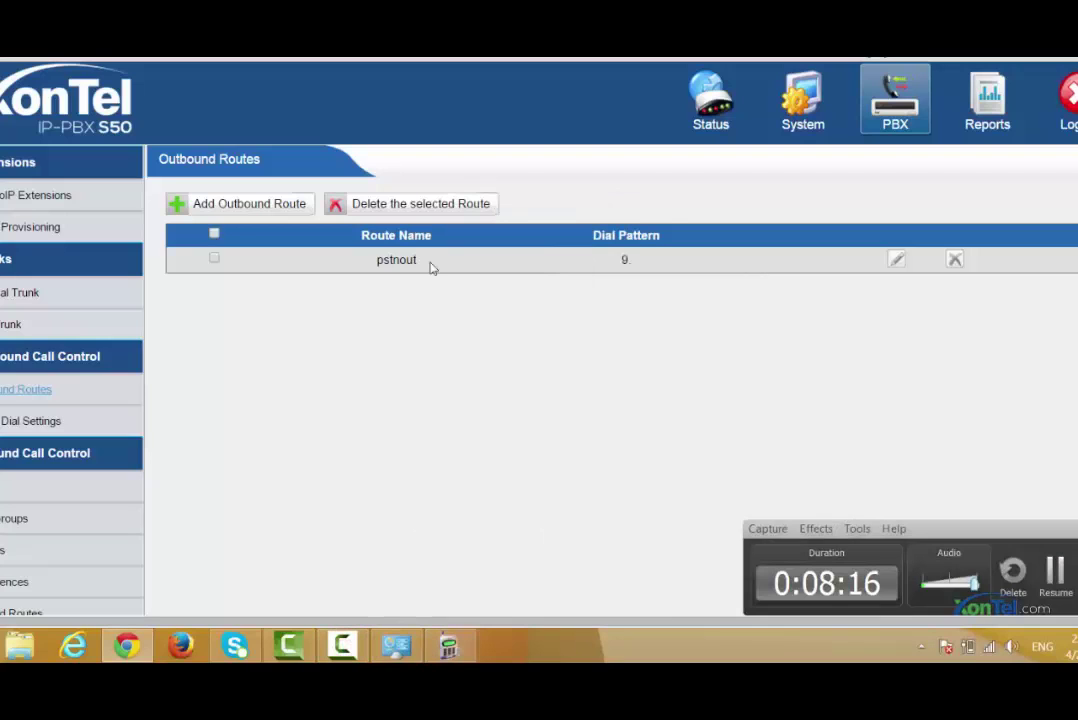
Resume recording and show the Inbound Routes list containing pstnin
{"action": "key", "text": "F9"}
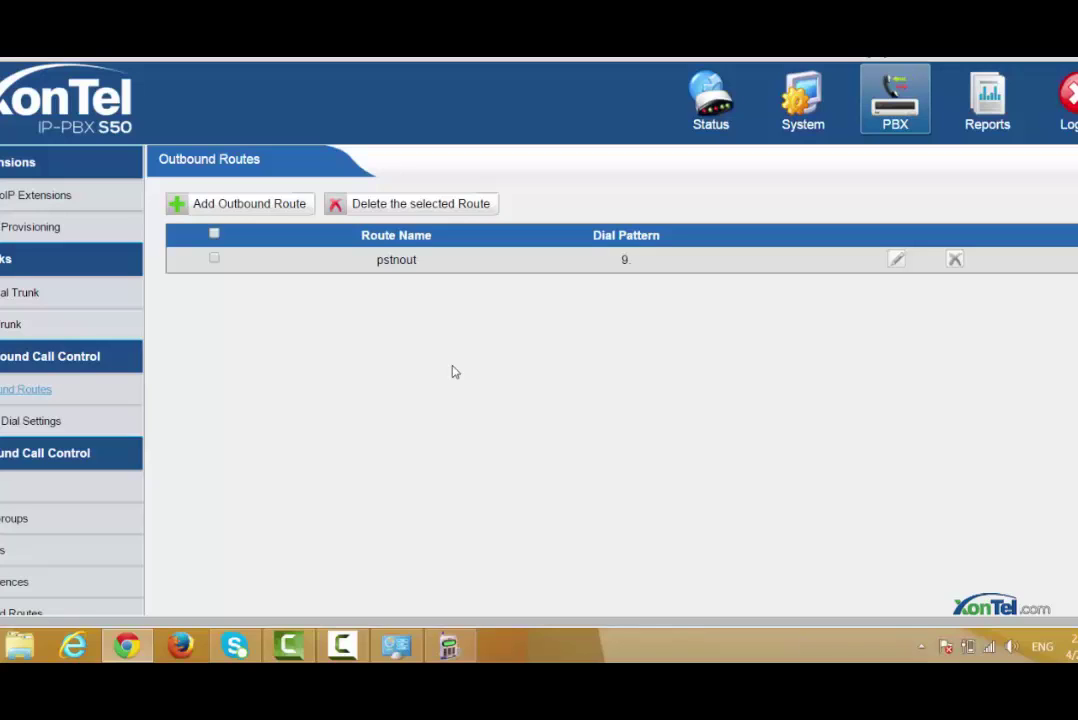
{"action": "scroll", "coordinate": [435, 409], "scroll_direction": "down", "scroll_amount": 3}
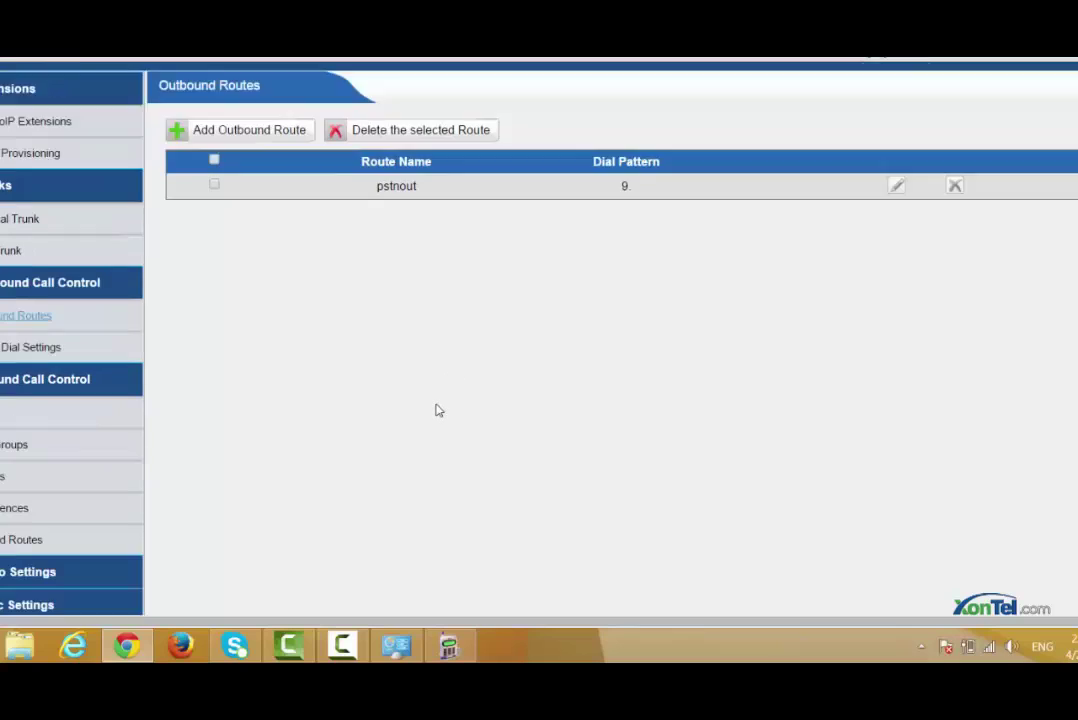
{"action": "left_click", "coordinate": [31, 390]}
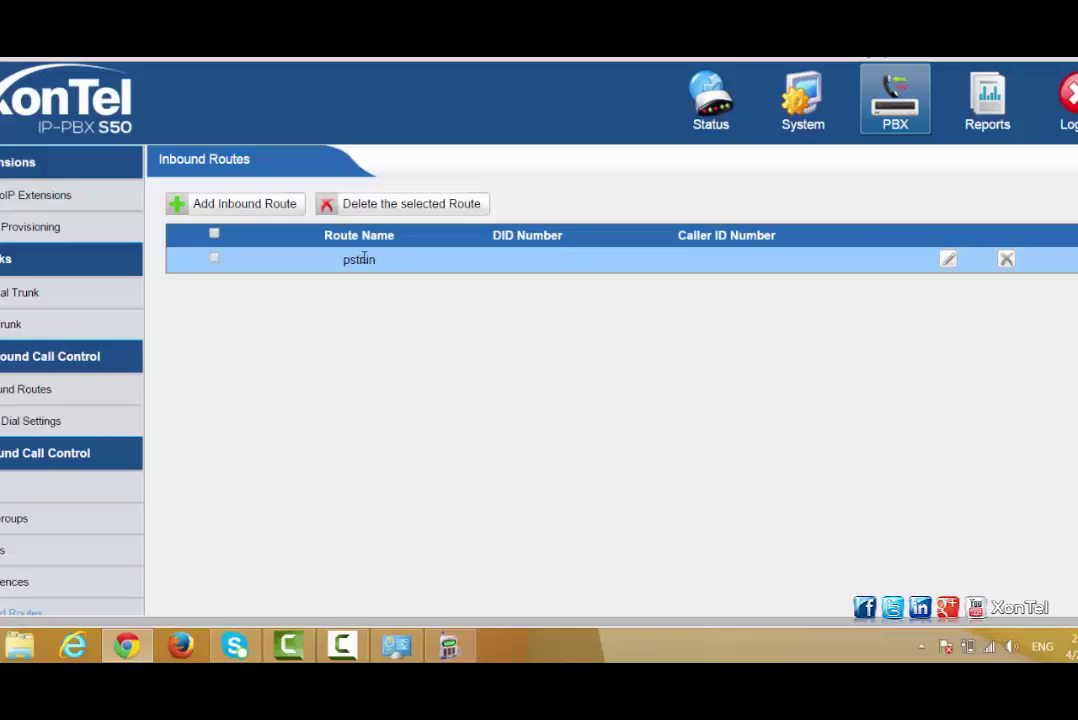
Edit inbound route pstnin, trying extension and ring group as office-hours destinations
{"action": "left_click", "coordinate": [950, 261]}
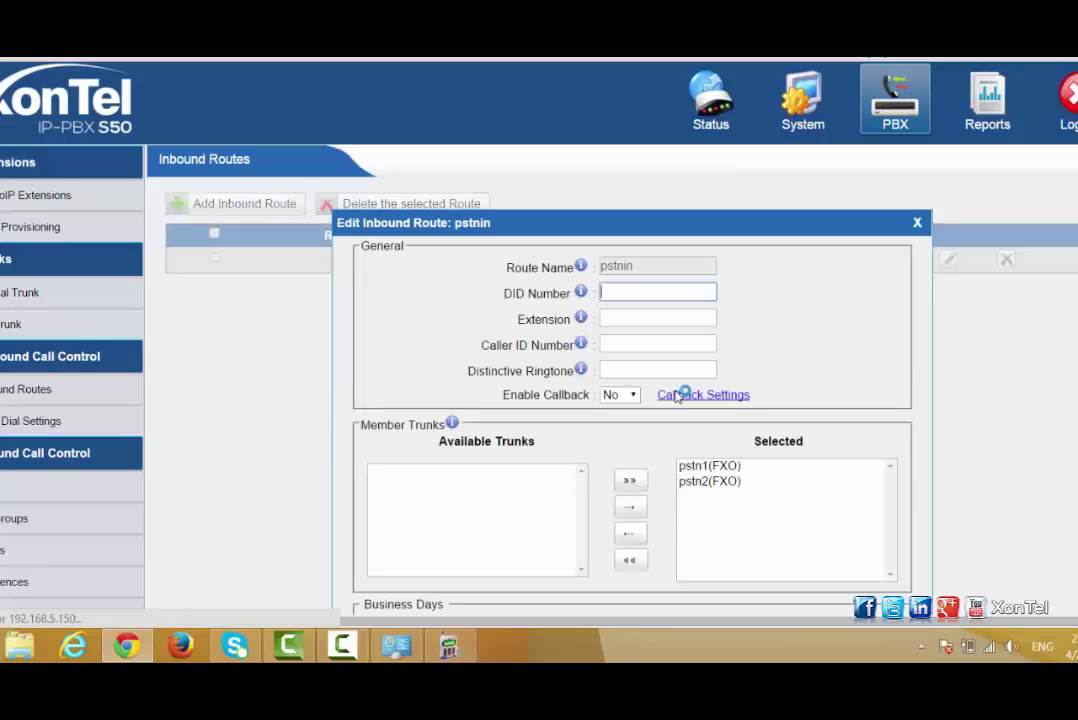
{"action": "scroll", "coordinate": [660, 405], "scroll_direction": "down", "scroll_amount": 1}
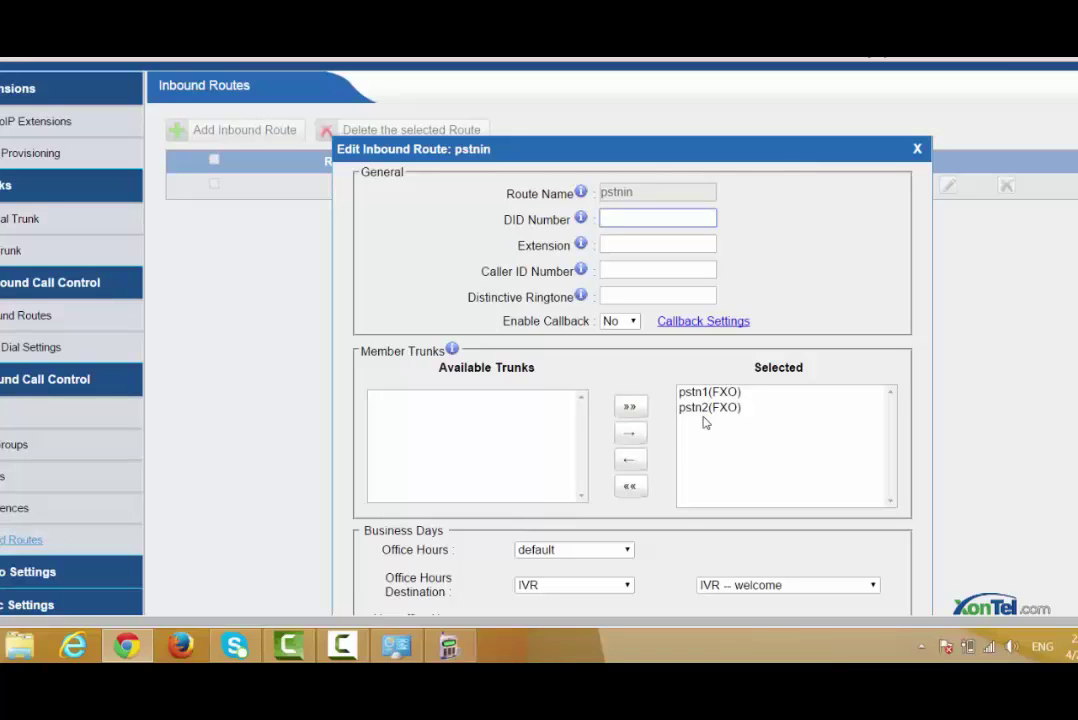
{"action": "scroll", "coordinate": [740, 415], "scroll_direction": "down", "scroll_amount": 4}
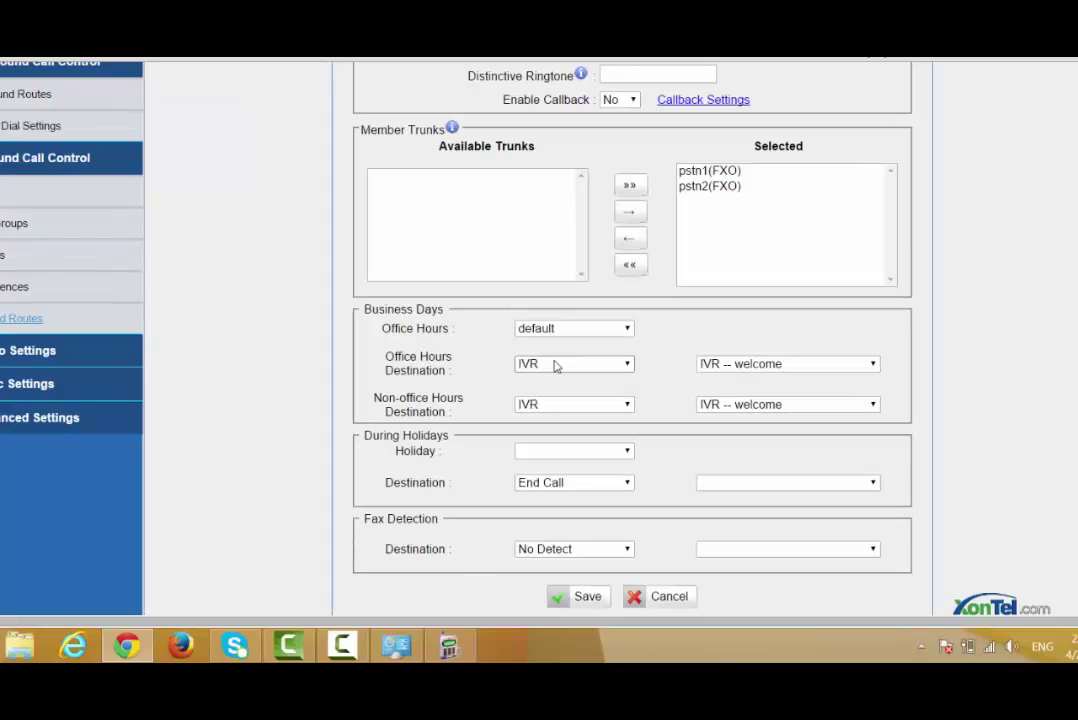
{"action": "left_click", "coordinate": [555, 364]}
{"action": "left_click", "coordinate": [555, 364]}
{"action": "left_click", "coordinate": [585, 372]}
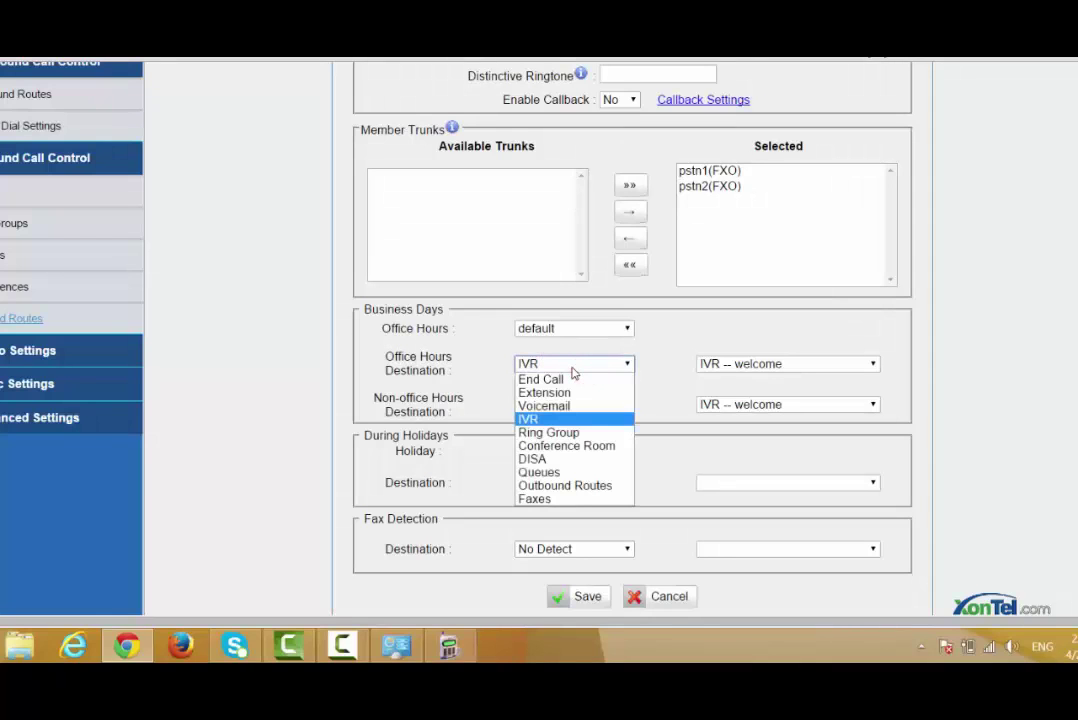
{"action": "left_click", "coordinate": [558, 392]}
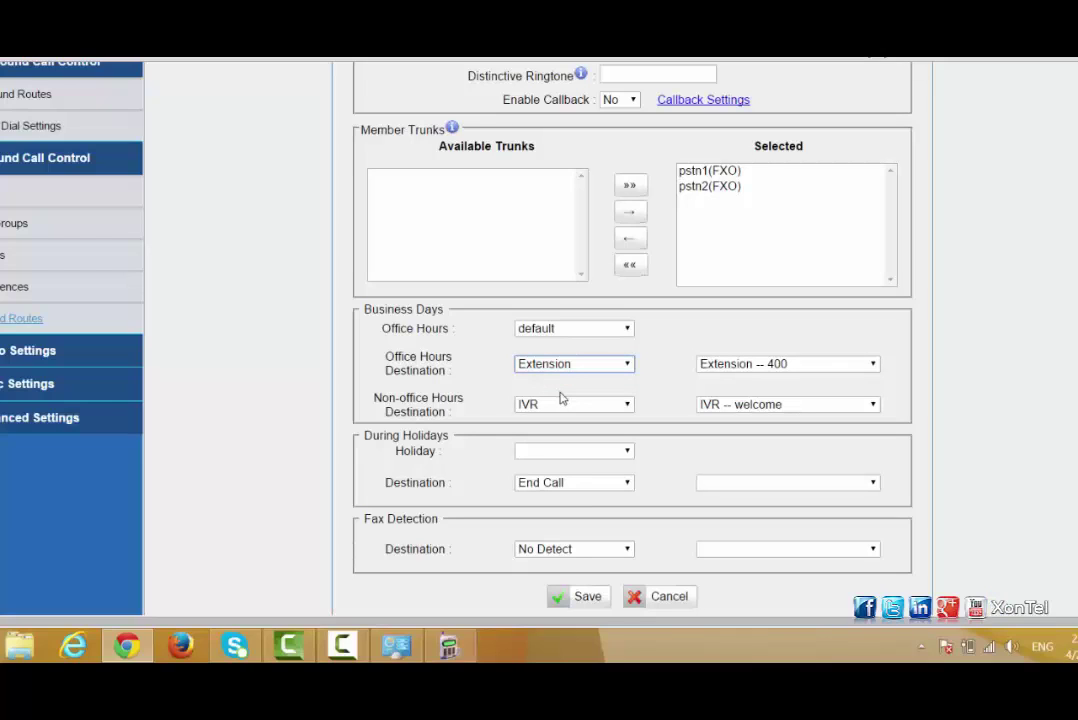
{"action": "left_click", "coordinate": [551, 364]}
{"action": "scroll", "coordinate": [556, 370], "scroll_direction": "down", "scroll_amount": 3}
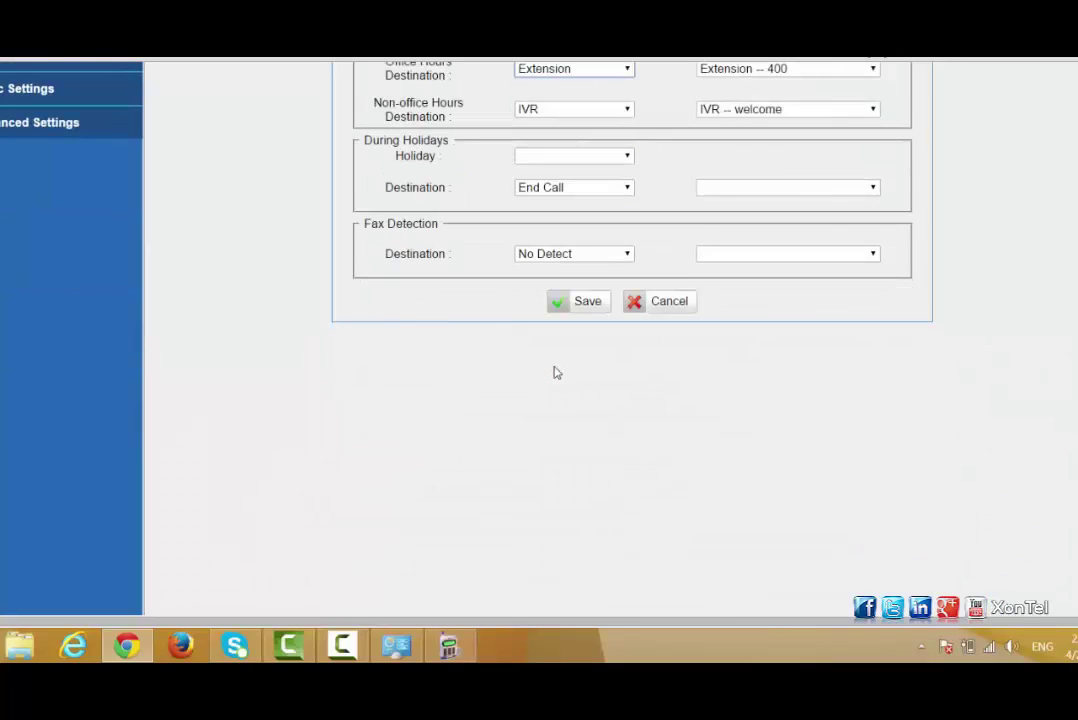
{"action": "scroll", "coordinate": [567, 143], "scroll_direction": "up", "scroll_amount": 2}
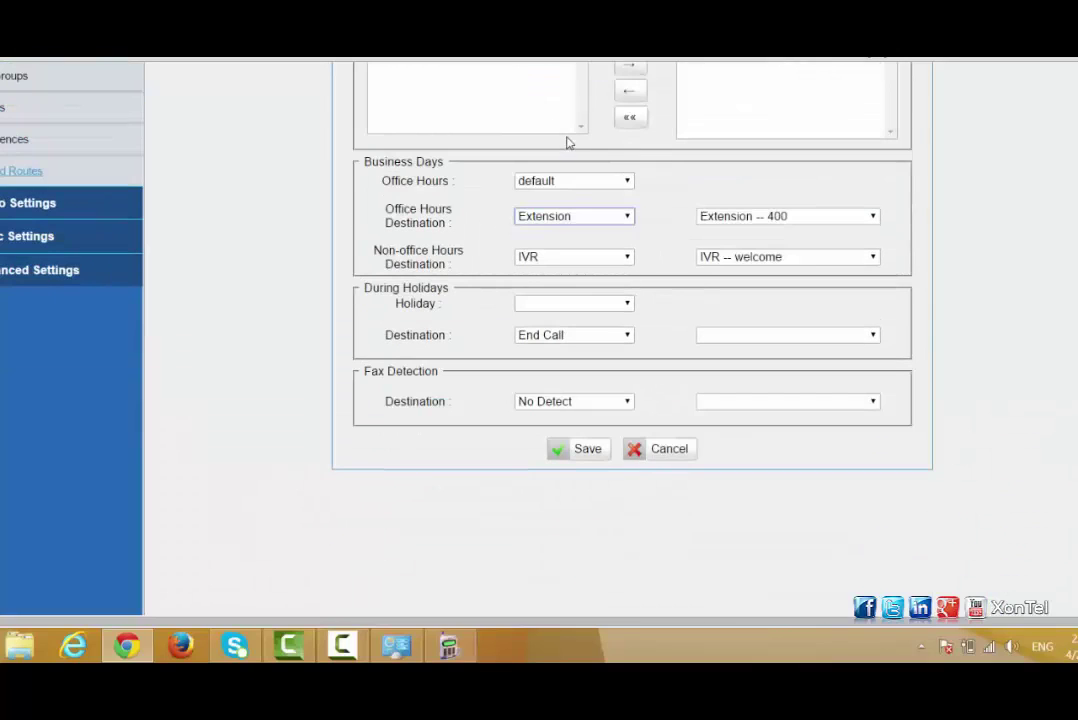
{"action": "left_click", "coordinate": [548, 214]}
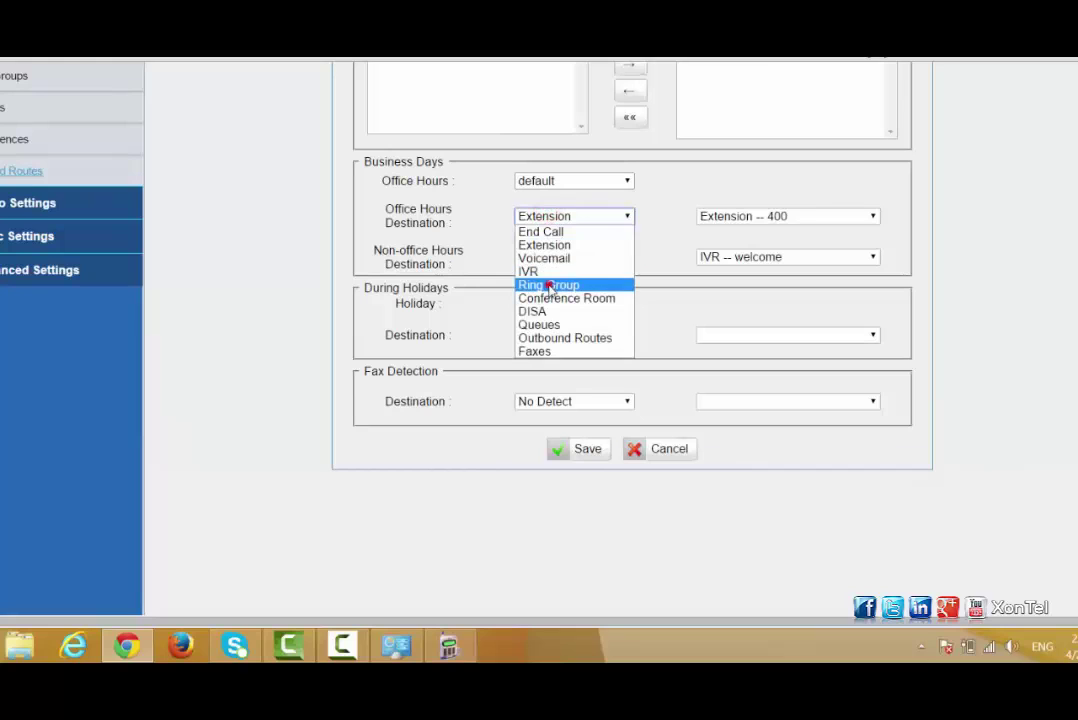
{"action": "left_click", "coordinate": [548, 285]}
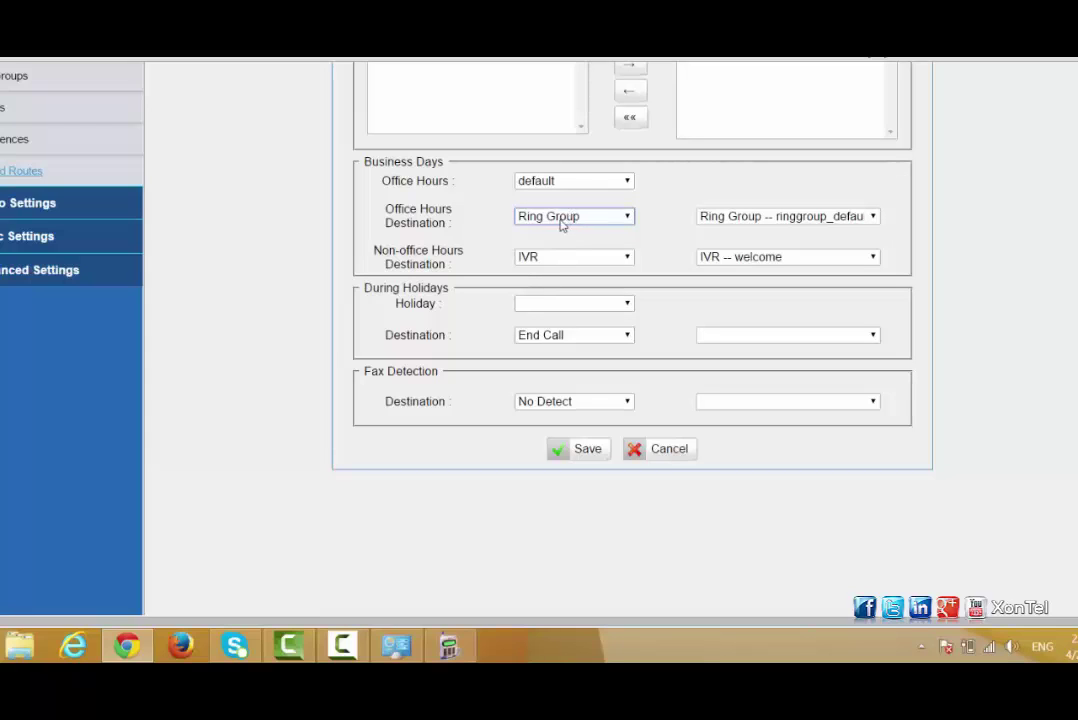
Send office-hours and non-office-hours calls to extension 400, then save and apply
{"action": "left_click", "coordinate": [560, 219]}
{"action": "left_click", "coordinate": [557, 246]}
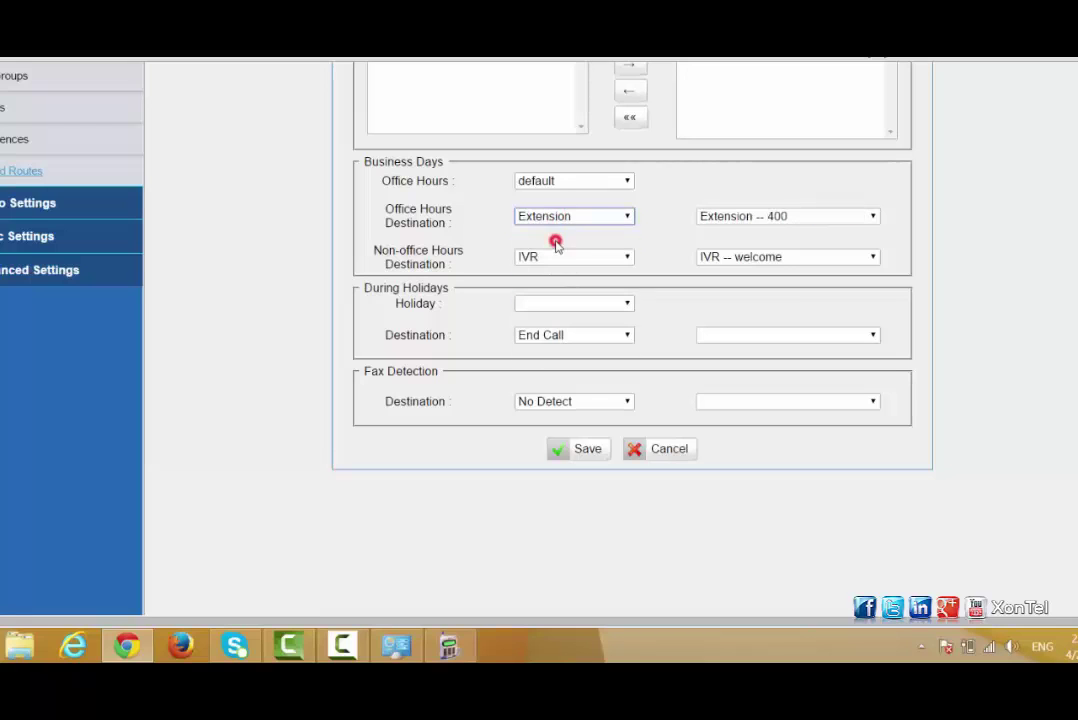
{"action": "left_click", "coordinate": [568, 258]}
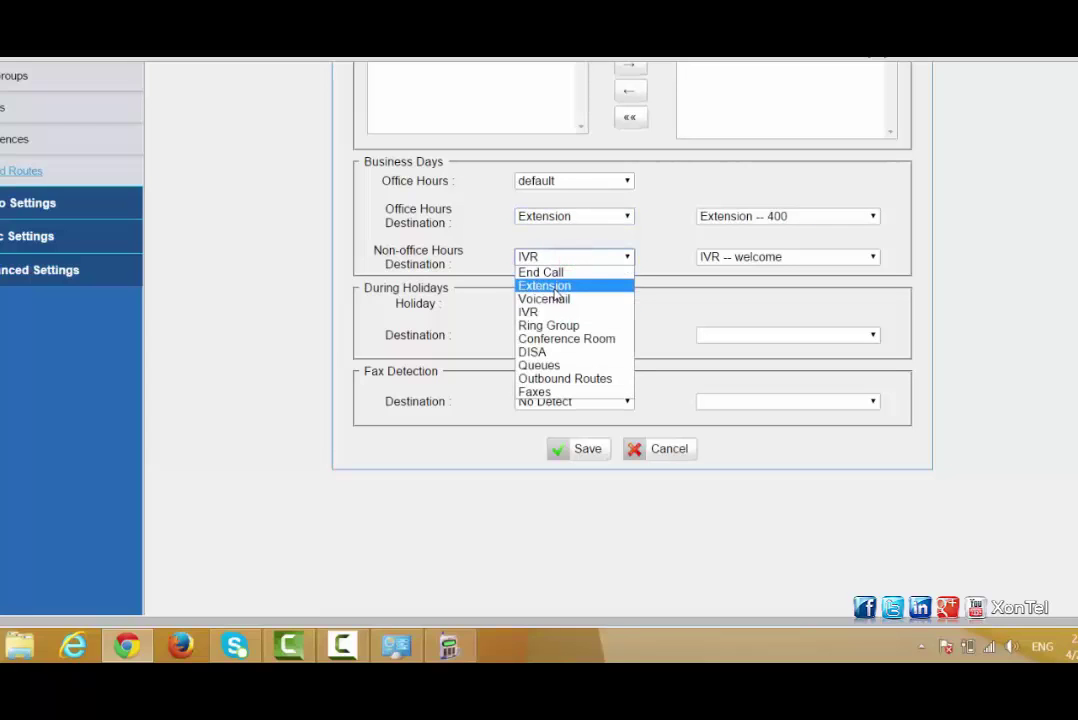
{"action": "left_click", "coordinate": [555, 286]}
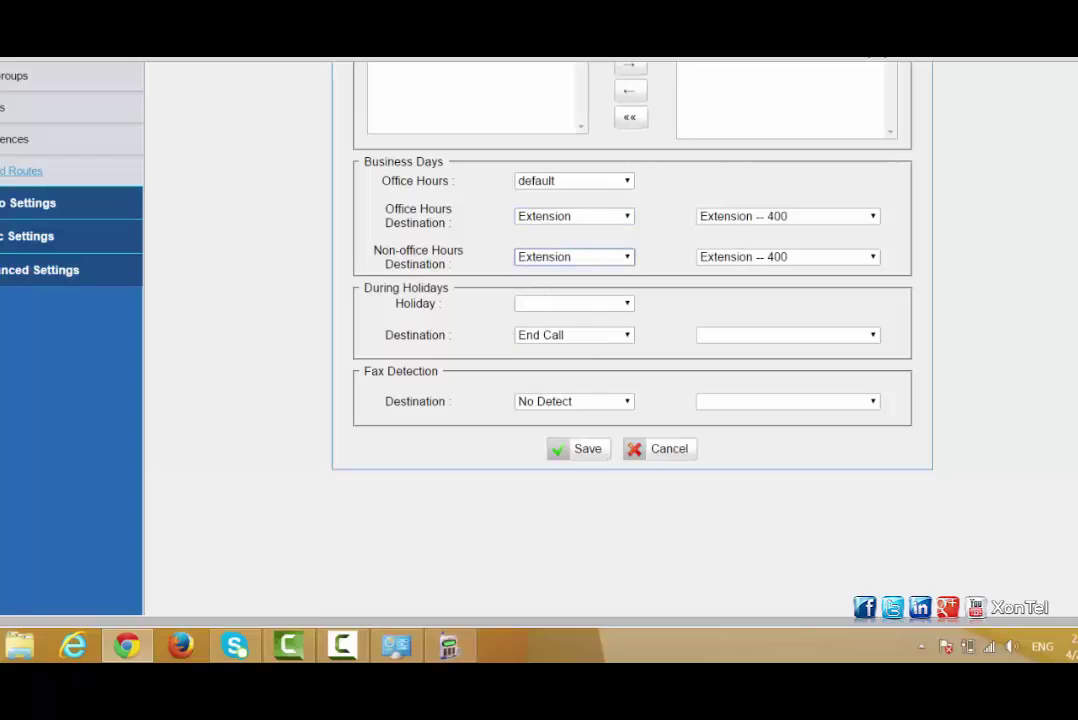
{"action": "scroll", "coordinate": [632, 300], "scroll_direction": "up", "scroll_amount": 2}
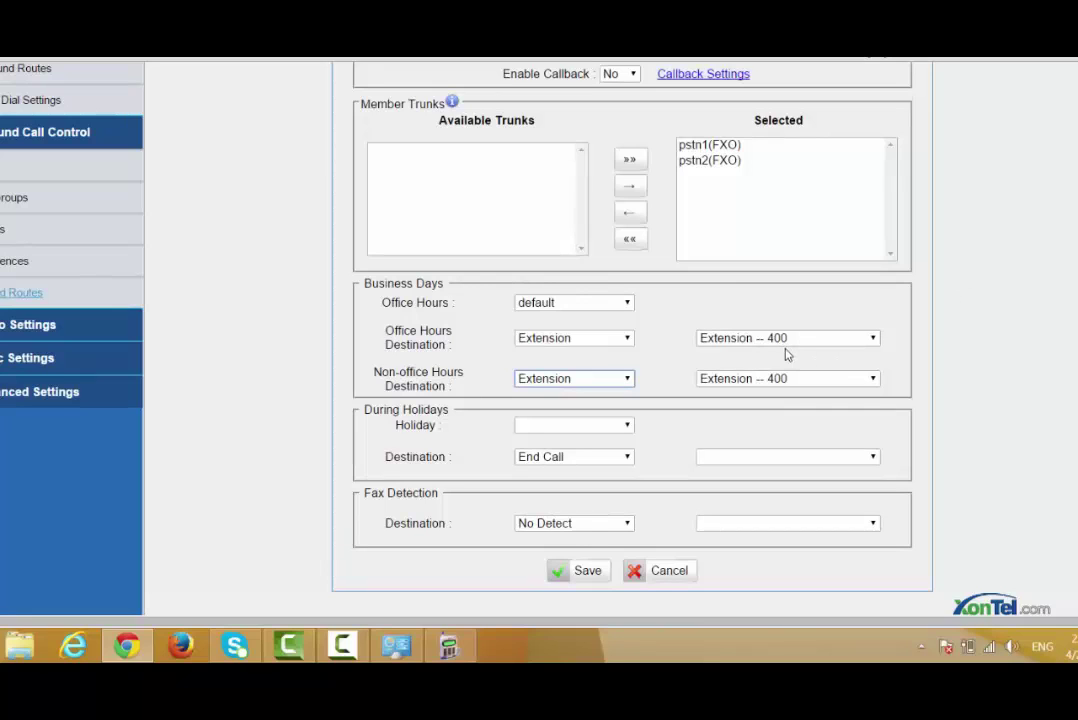
{"action": "left_click", "coordinate": [571, 576]}
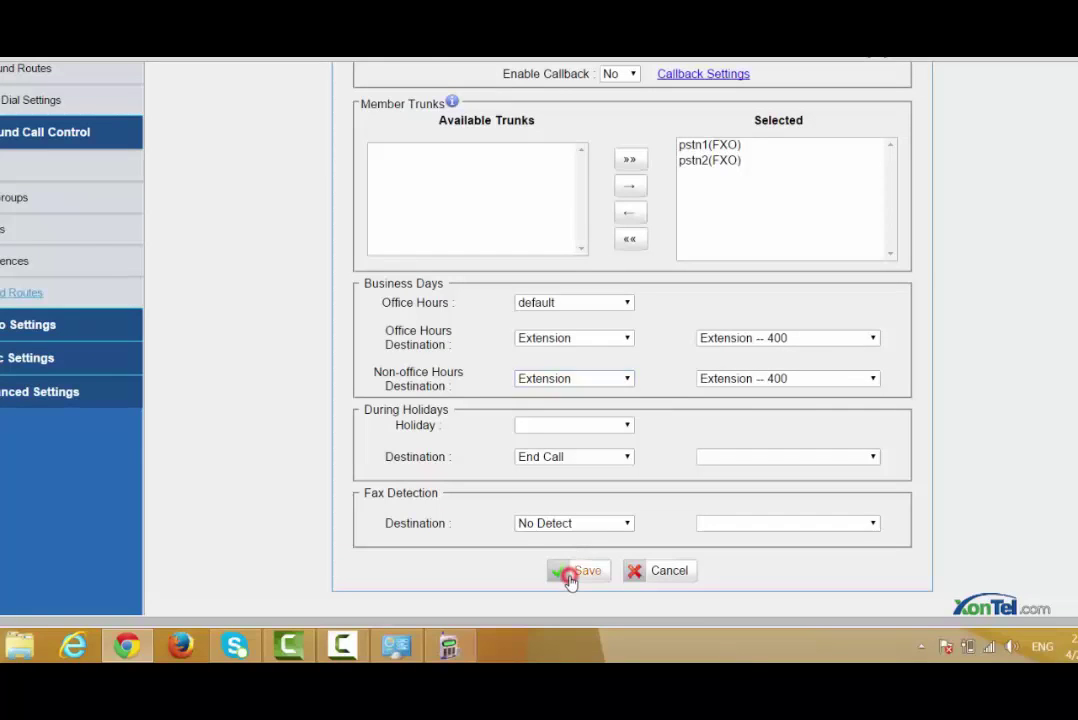
{"action": "left_click", "coordinate": [1041, 163]}
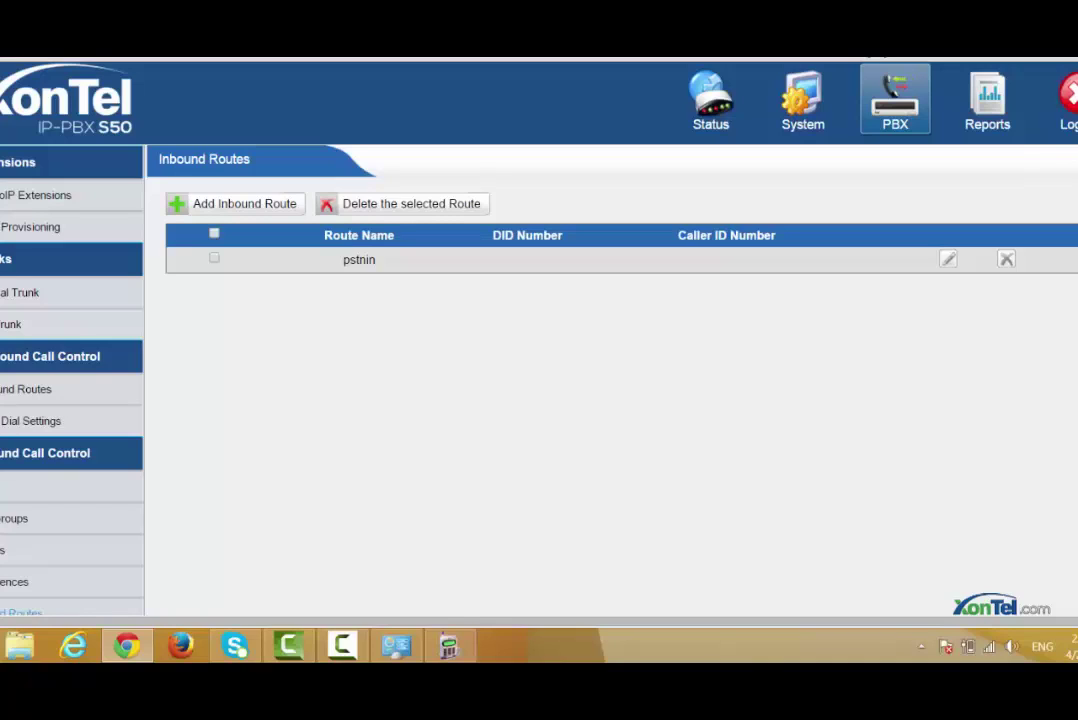
{"action": "scroll", "coordinate": [1043, 165], "scroll_direction": "down", "scroll_amount": 3}
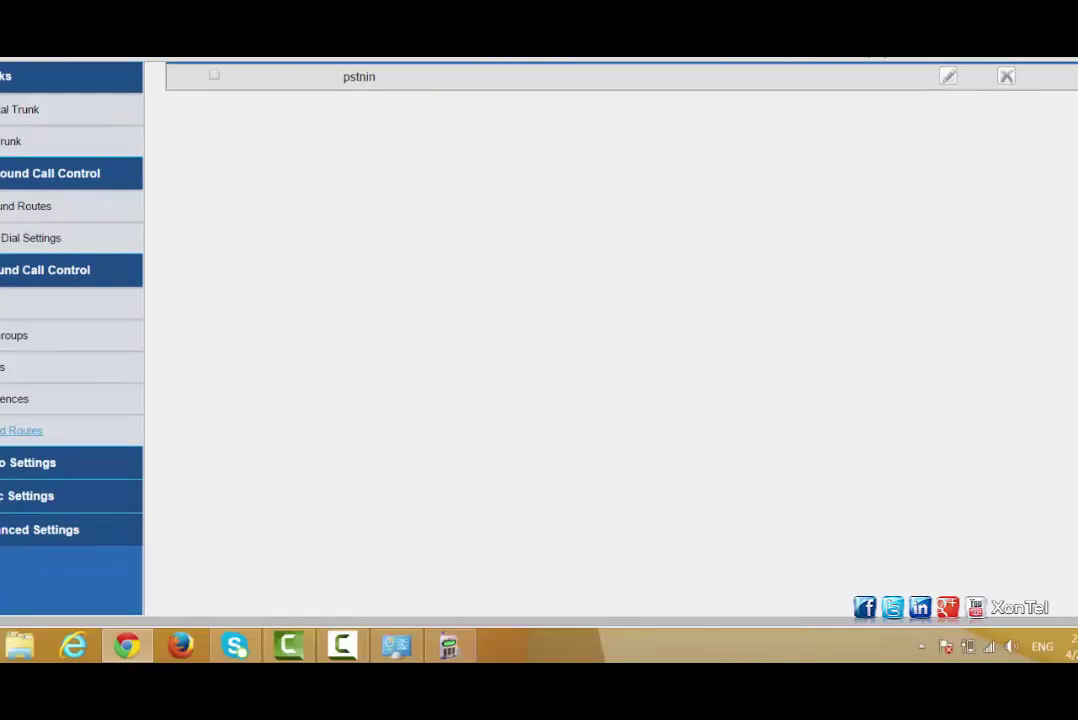
{"action": "scroll", "coordinate": [610, 340], "scroll_direction": "up", "scroll_amount": 1}
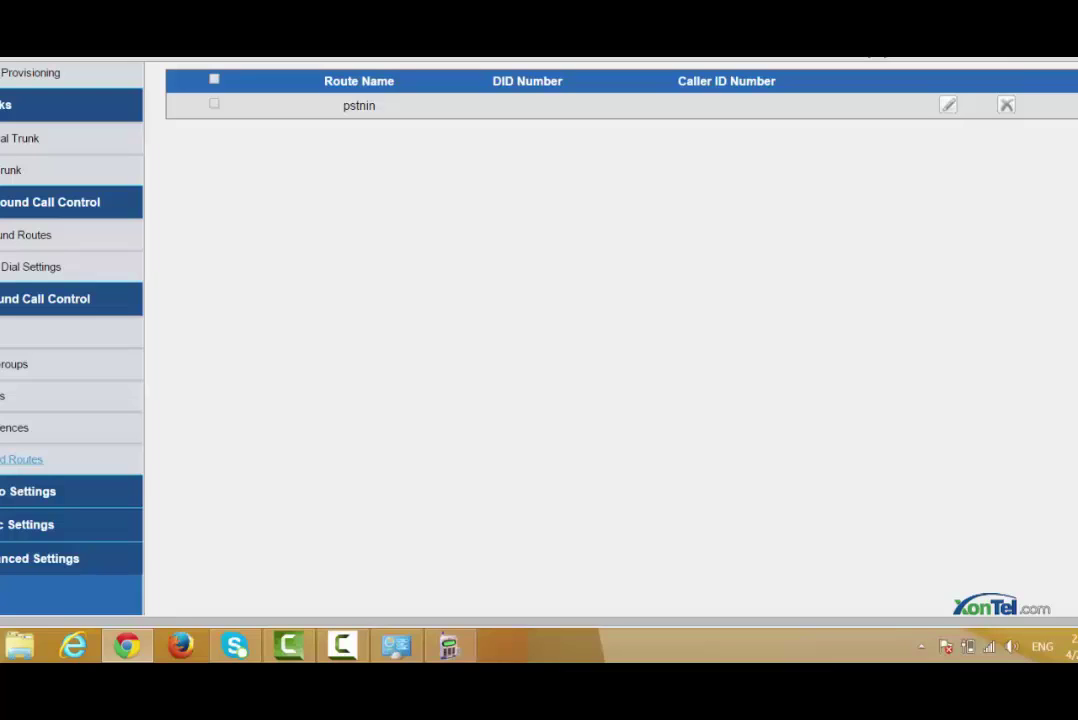
{"action": "left_click", "coordinate": [14, 366]}
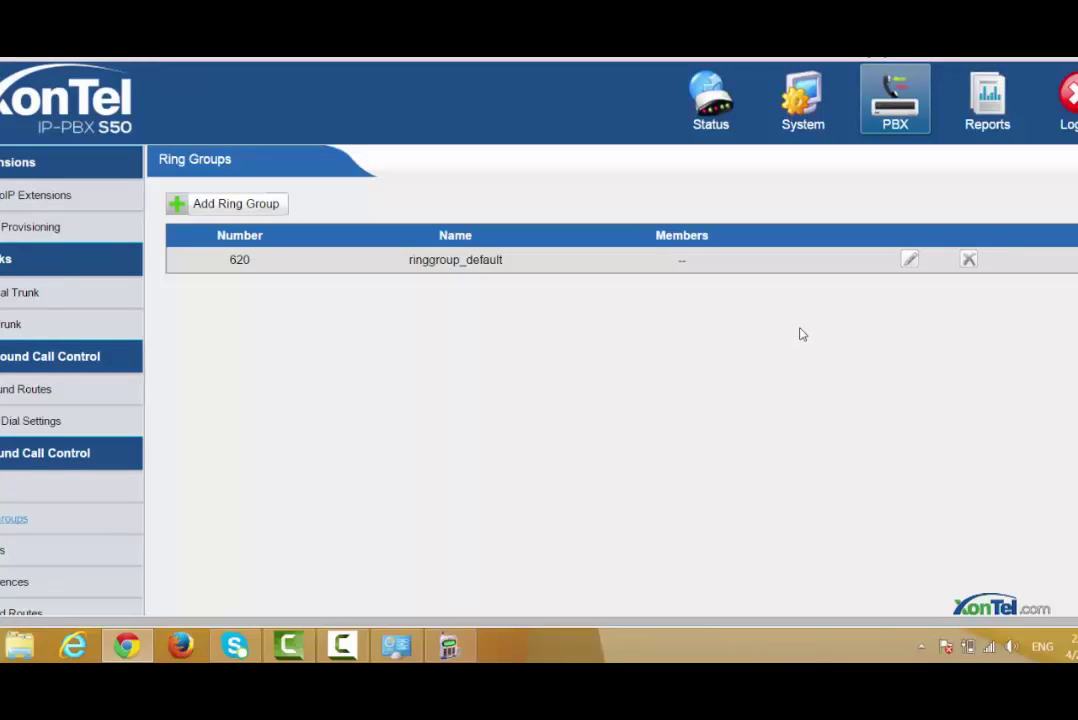
Add extensions 400 and 403 to ring group 620 ringgroup_default, then save and apply
{"action": "left_click", "coordinate": [911, 260]}
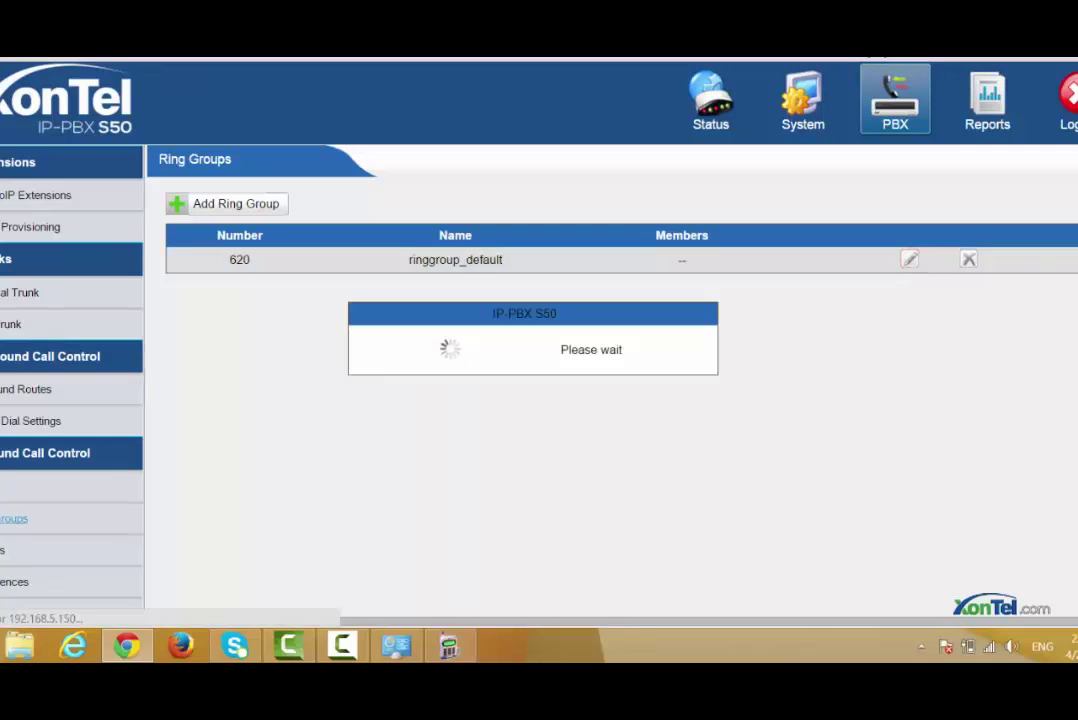
{"action": "scroll", "coordinate": [684, 368], "scroll_direction": "down", "scroll_amount": 1}
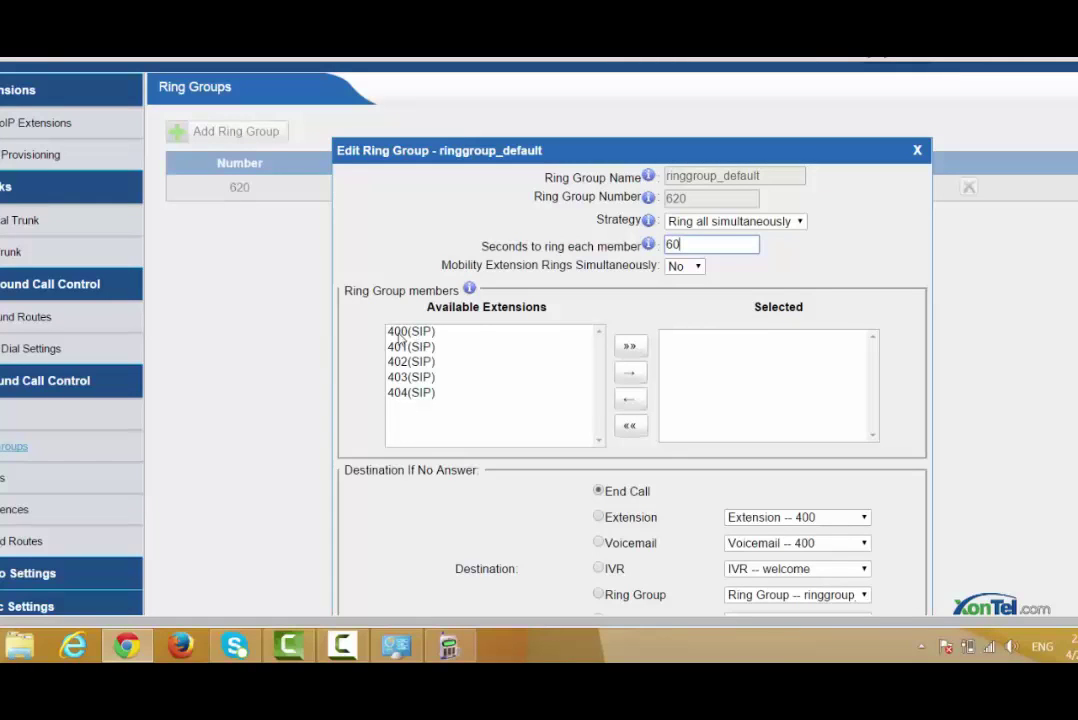
{"action": "left_click", "coordinate": [400, 336]}
{"action": "left_click", "coordinate": [629, 373]}
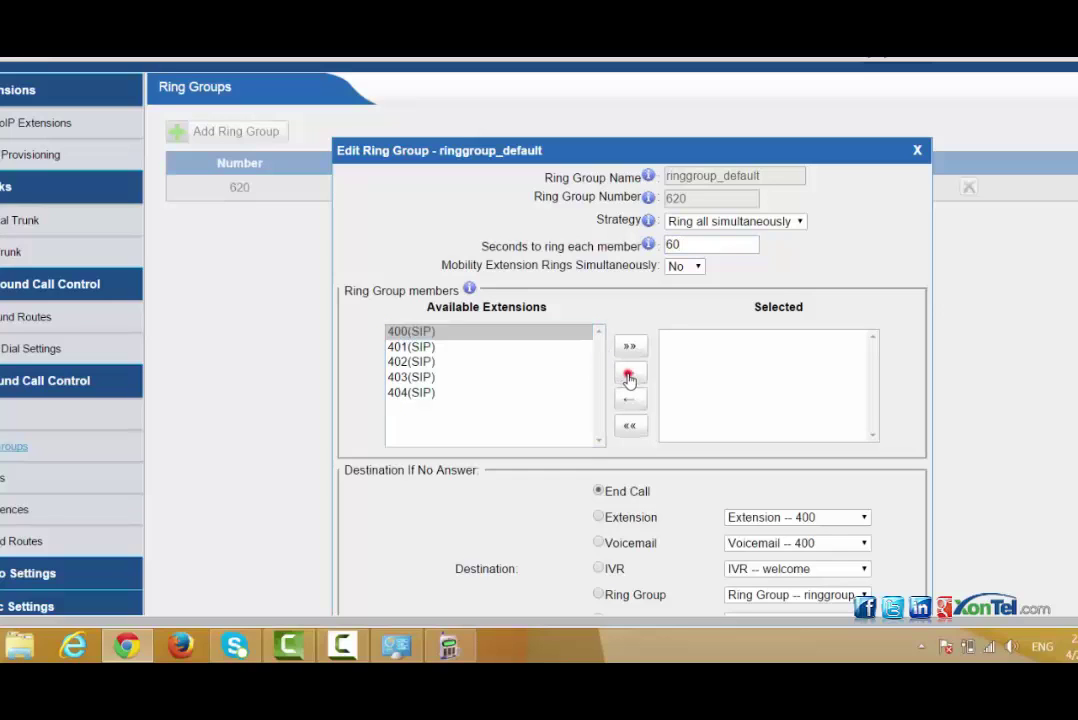
{"action": "left_click", "coordinate": [411, 361]}
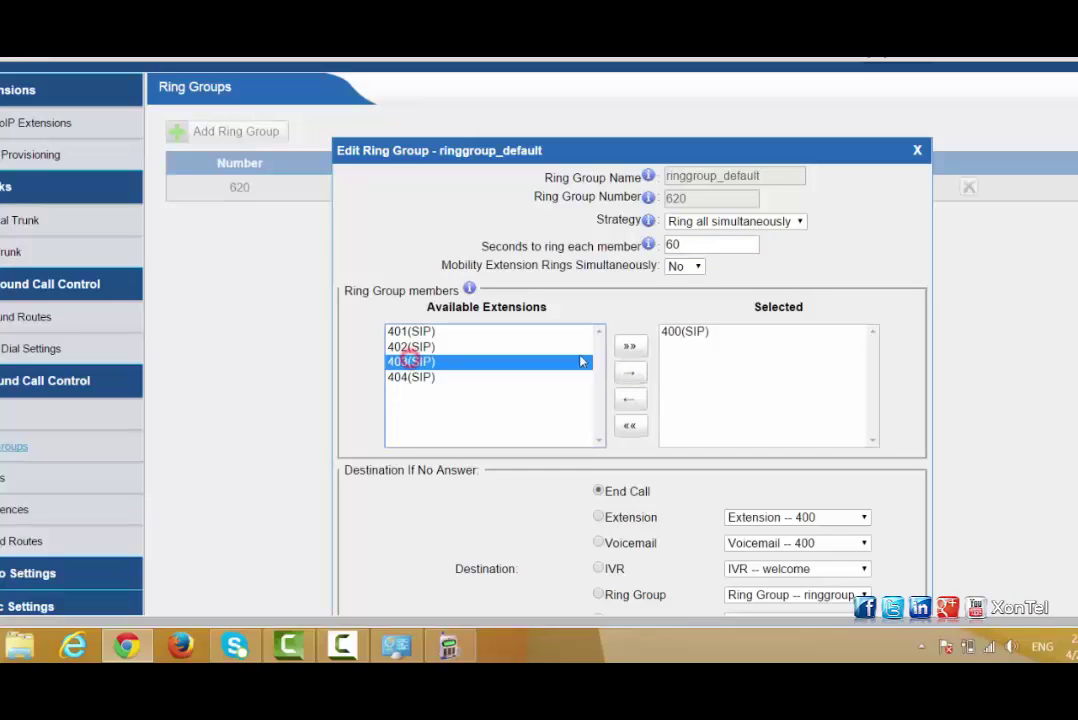
{"action": "left_click", "coordinate": [631, 373]}
{"action": "scroll", "coordinate": [916, 349], "scroll_direction": "down", "scroll_amount": 3}
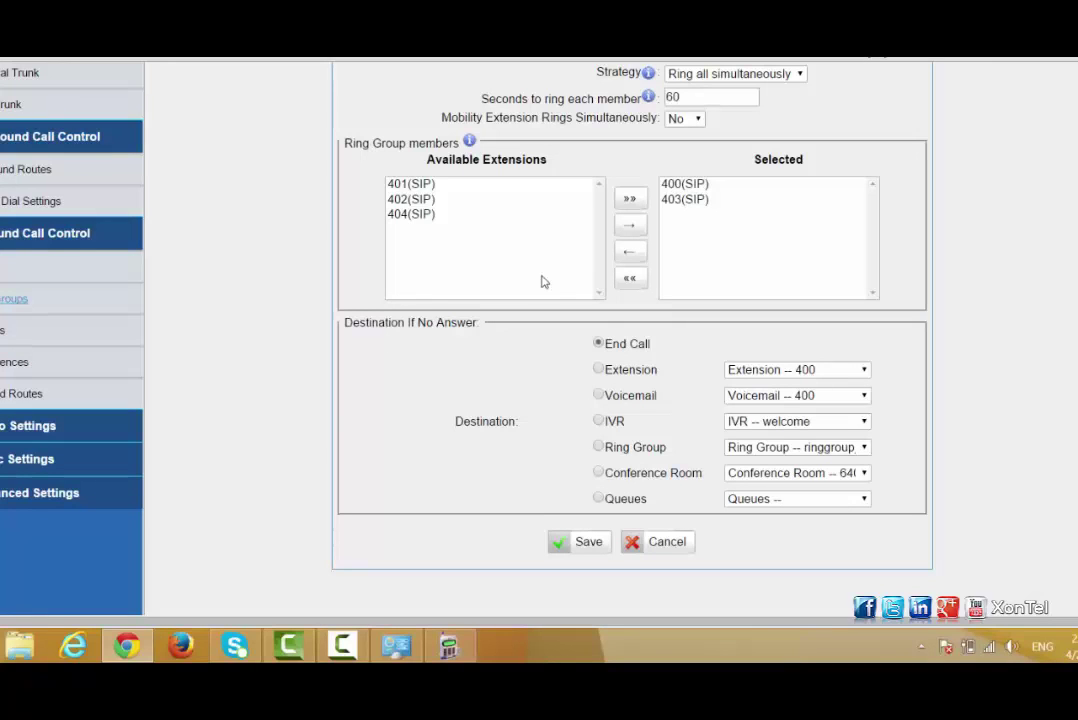
{"action": "left_click", "coordinate": [587, 542]}
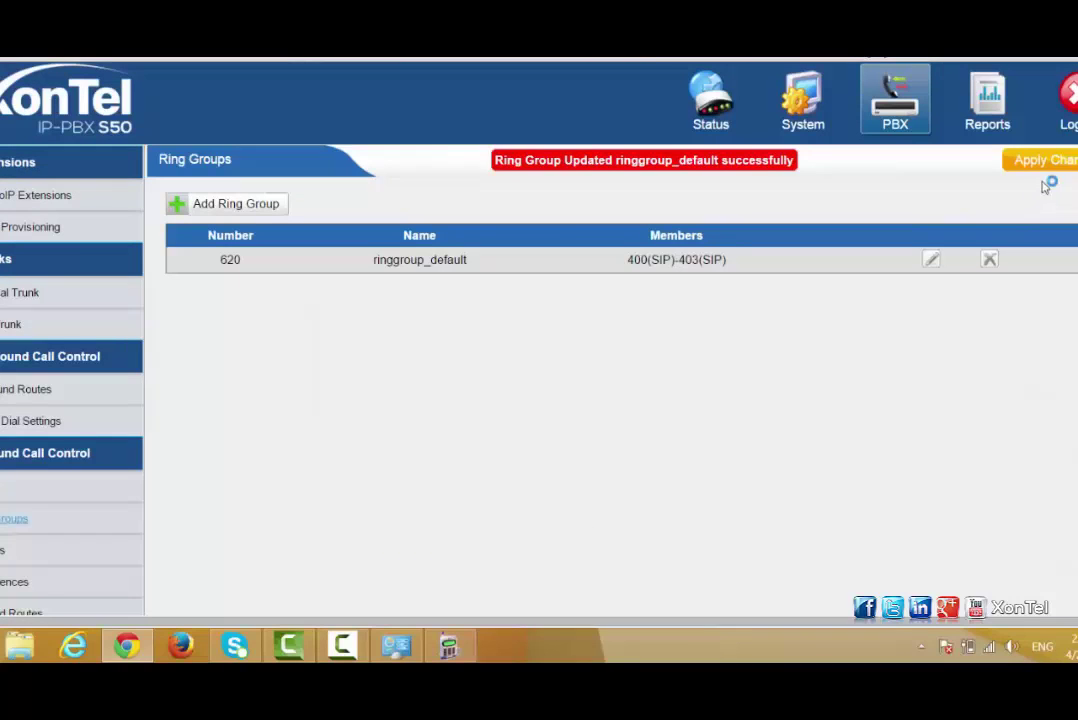
{"action": "left_click", "coordinate": [1050, 162]}
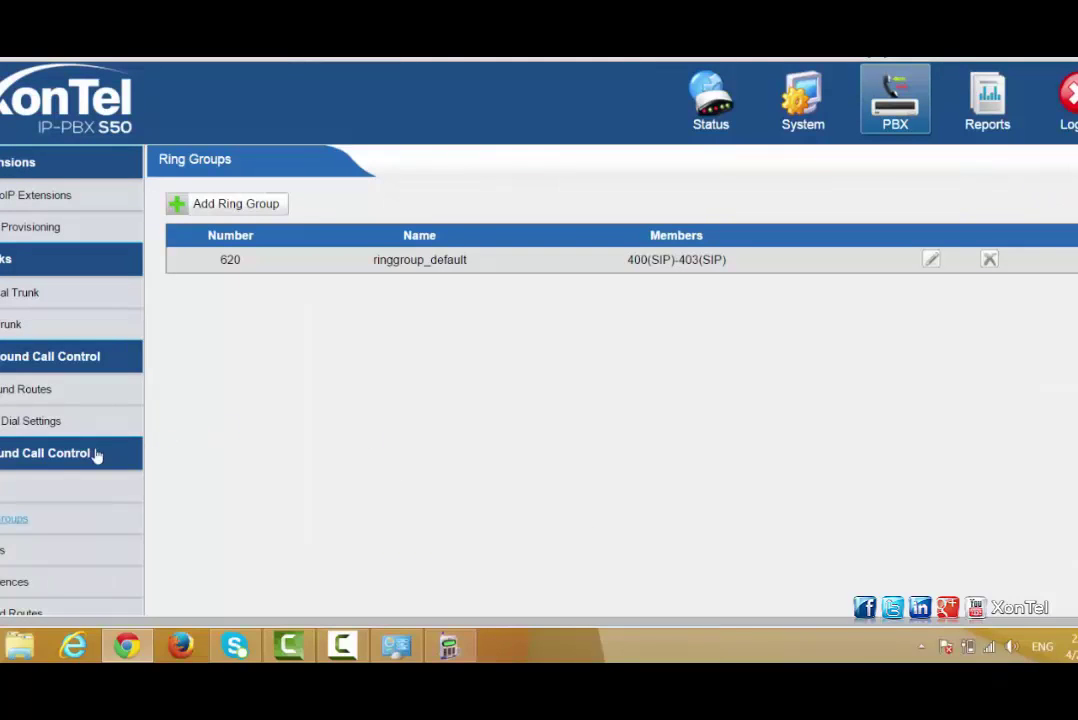
Route pstnin's office-hours and non-office-hours calls to ring group ringgroup_default and save
{"action": "scroll", "coordinate": [65, 467], "scroll_direction": "down", "scroll_amount": 1}
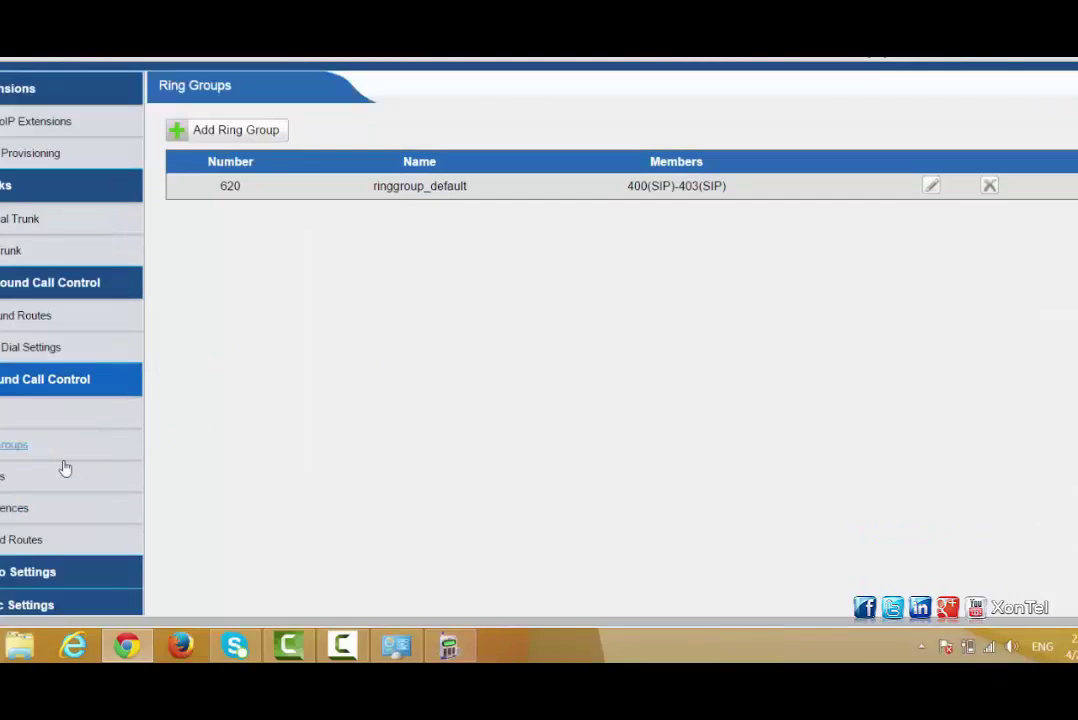
{"action": "left_click", "coordinate": [28, 540]}
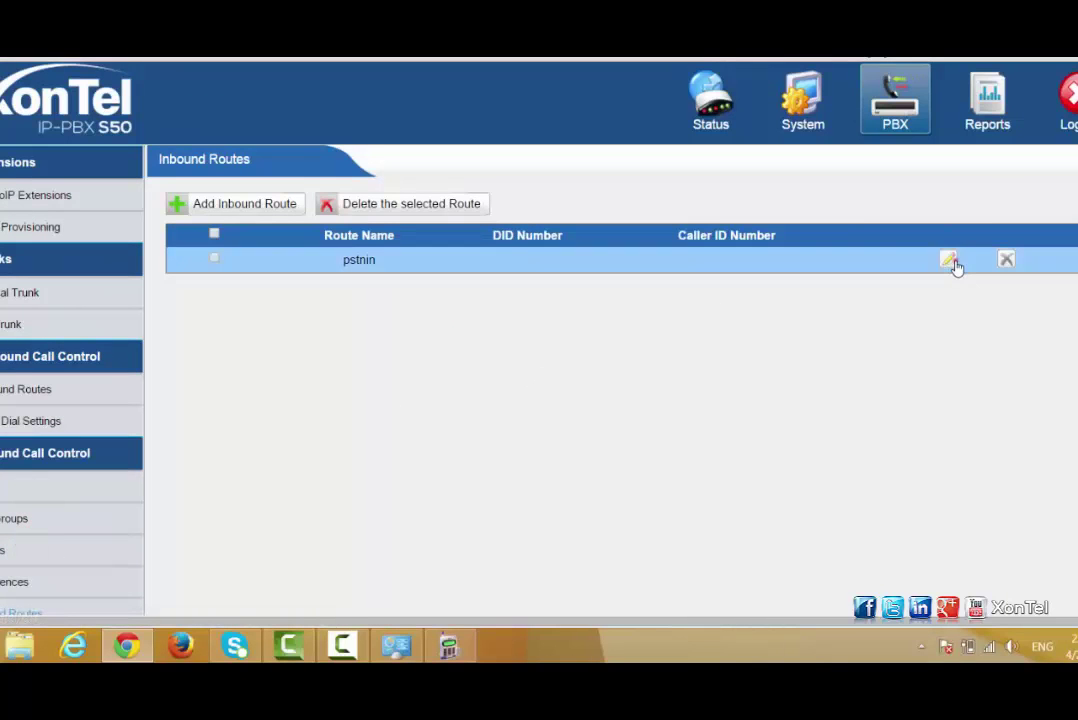
{"action": "left_click", "coordinate": [950, 260]}
{"action": "scroll", "coordinate": [594, 234], "scroll_direction": "down", "scroll_amount": 5}
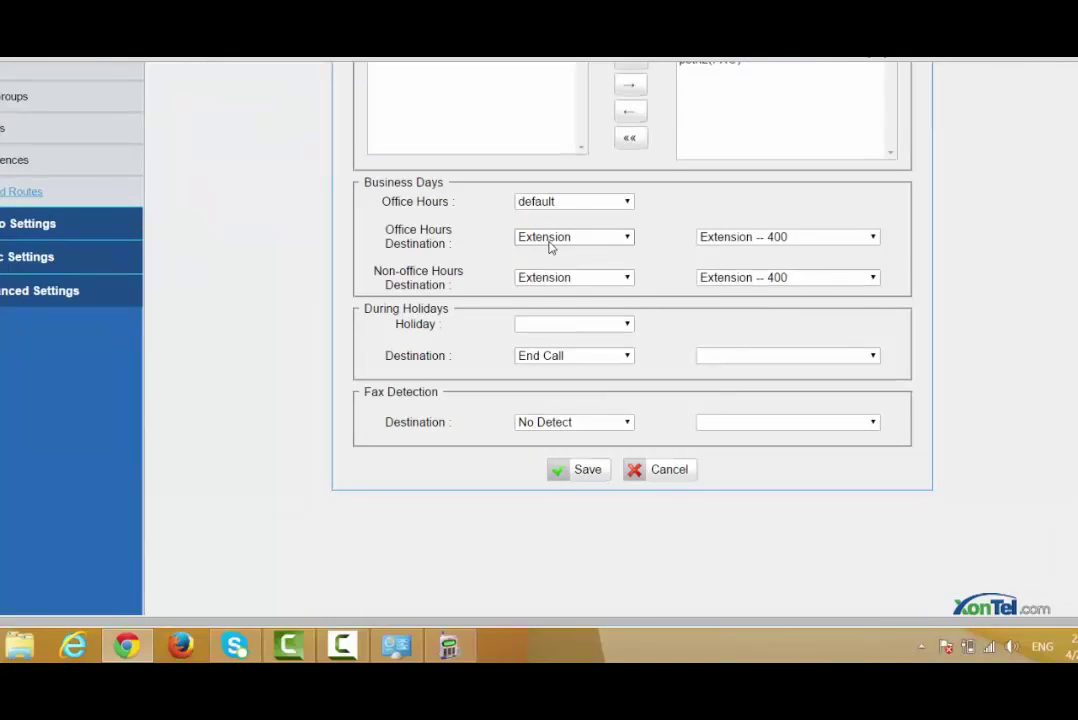
{"action": "left_click", "coordinate": [546, 238]}
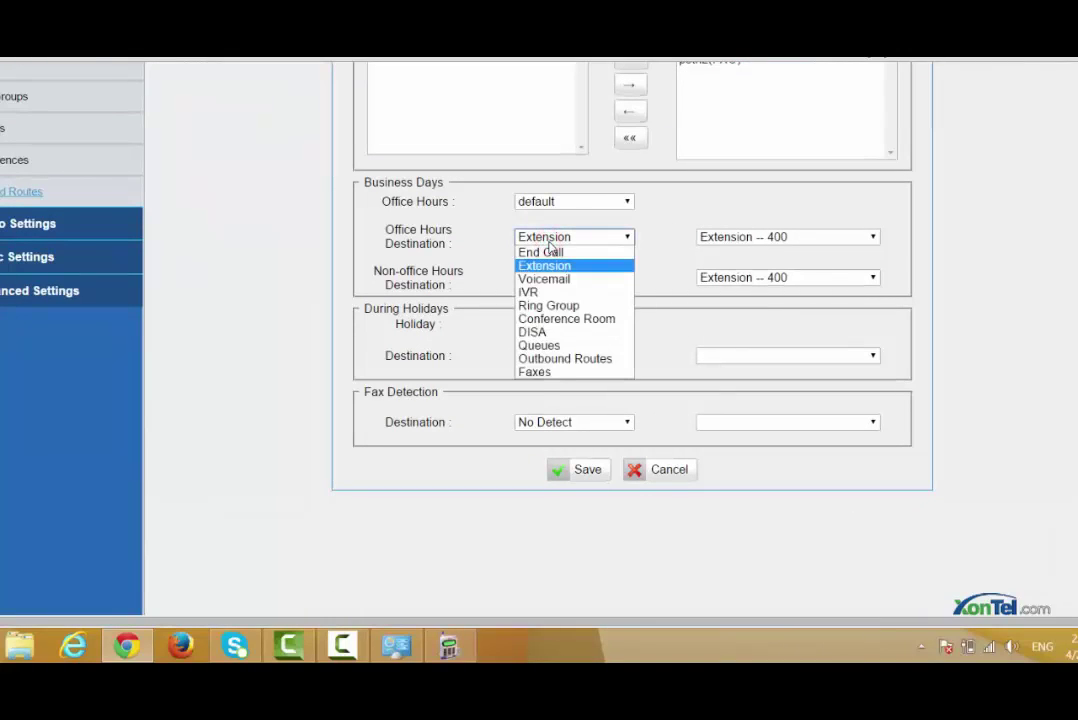
{"action": "left_click", "coordinate": [548, 307]}
{"action": "left_click", "coordinate": [592, 279]}
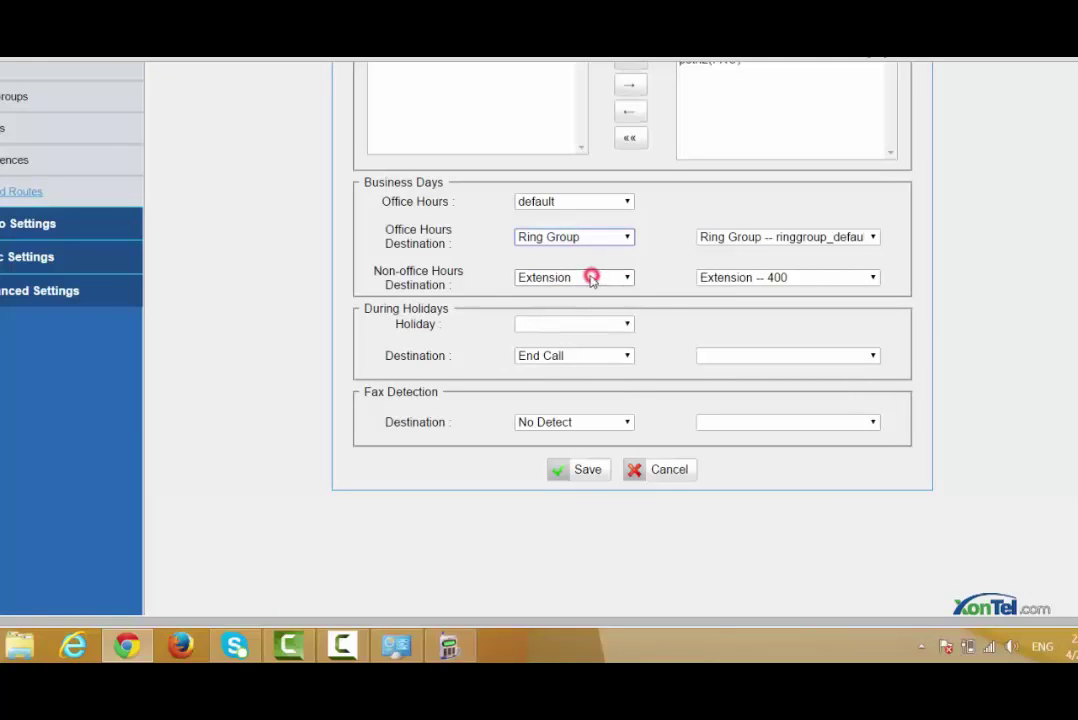
{"action": "left_click", "coordinate": [551, 346]}
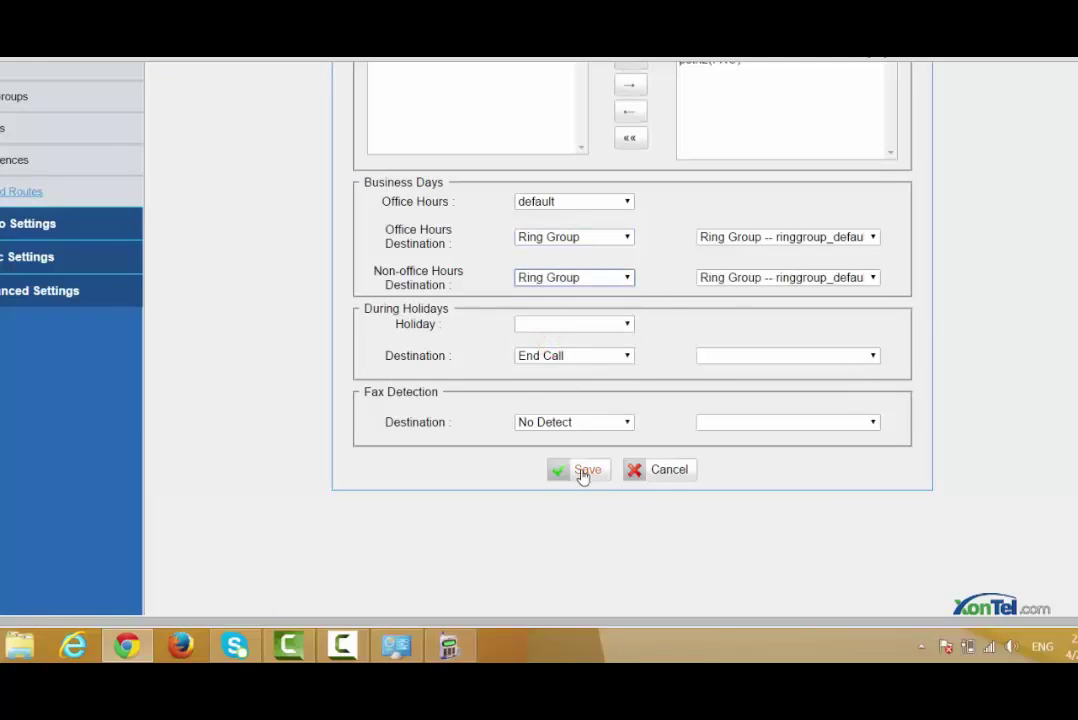
{"action": "left_click", "coordinate": [583, 472]}
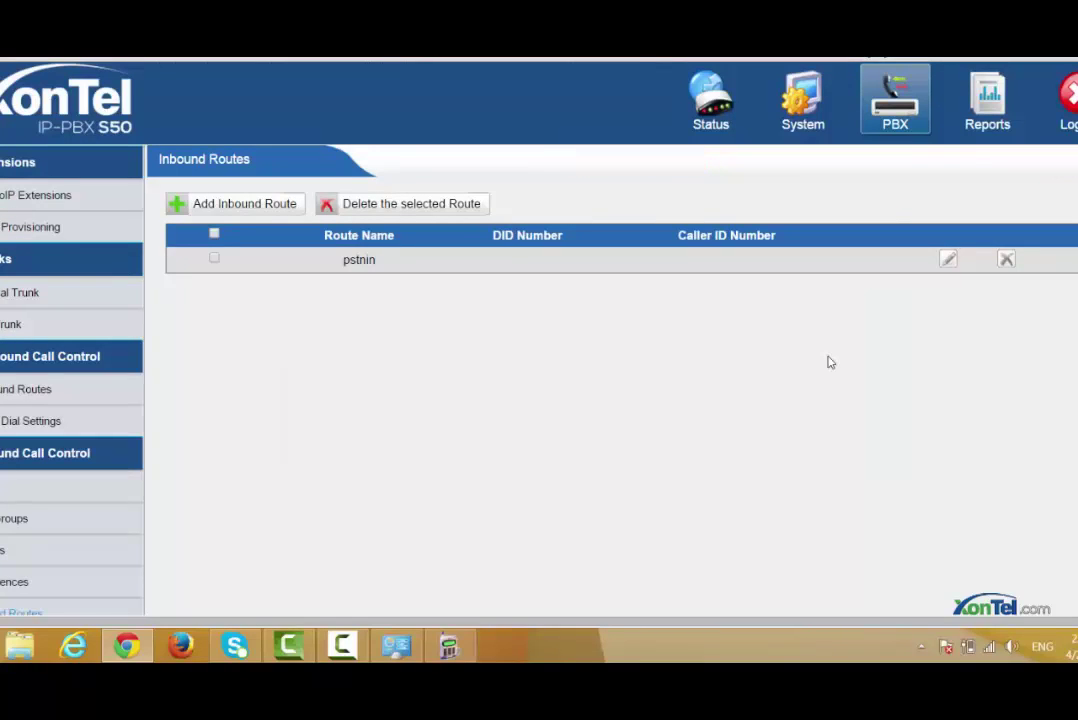
Reopen pstnin to check its settings and cancel without changes
{"action": "left_click", "coordinate": [948, 259]}
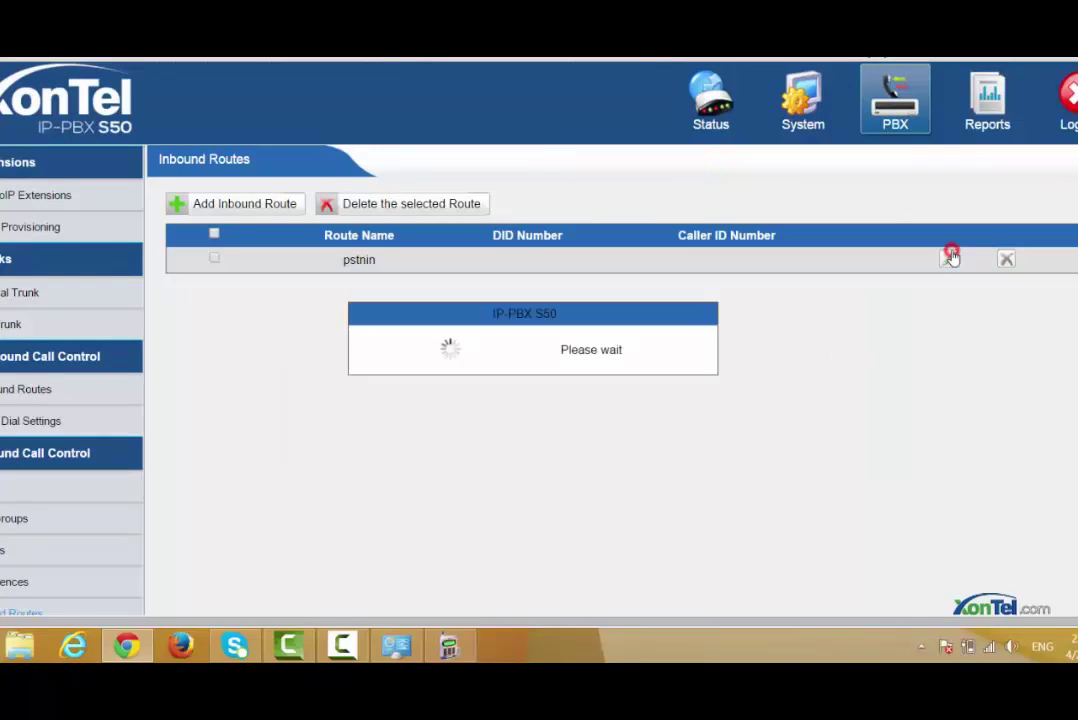
{"action": "scroll", "coordinate": [775, 366], "scroll_direction": "down", "scroll_amount": 4}
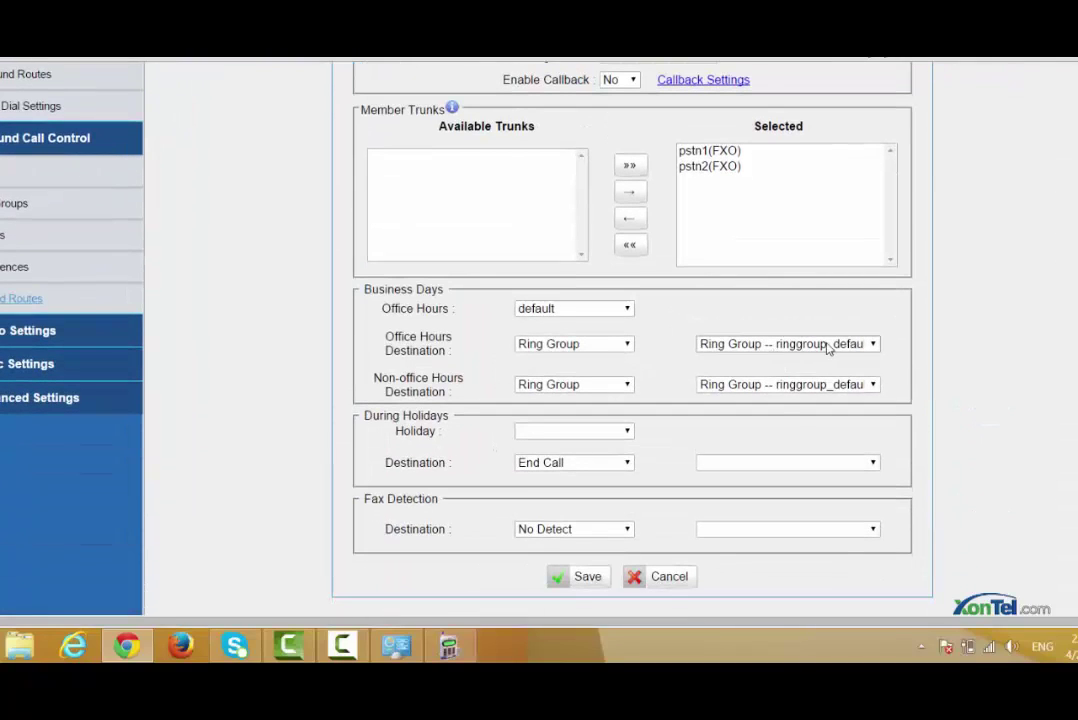
{"action": "left_click", "coordinate": [671, 577]}
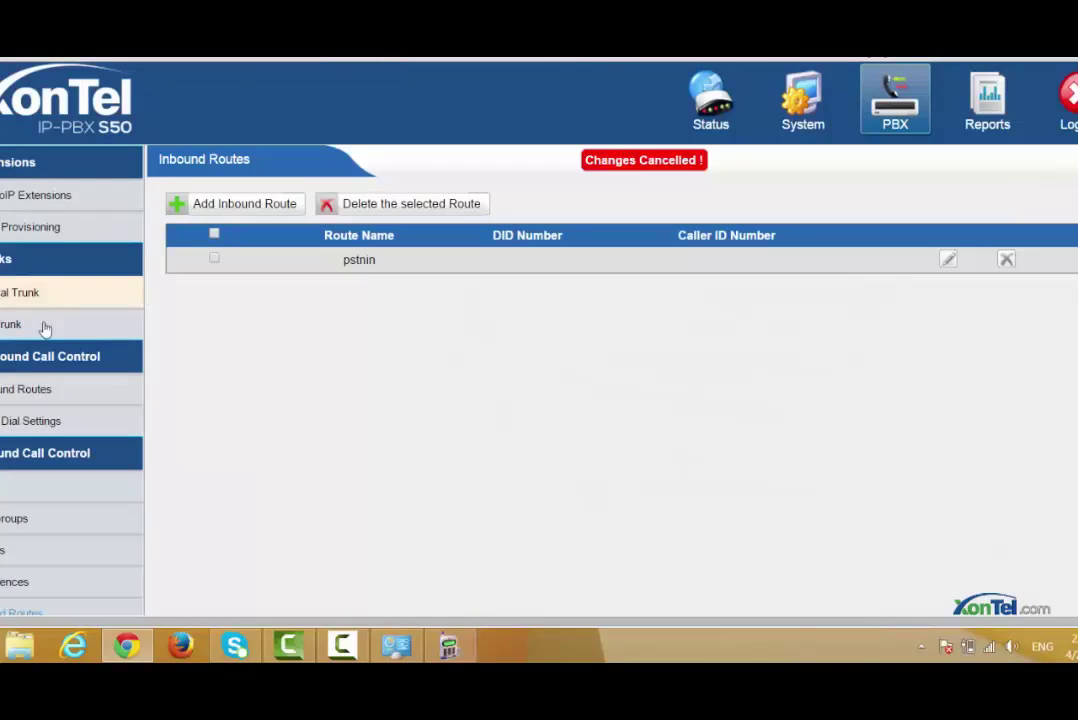
Open ringgroup_default and confirm its strategy stays ring all simultaneously
{"action": "left_click", "coordinate": [13, 518]}
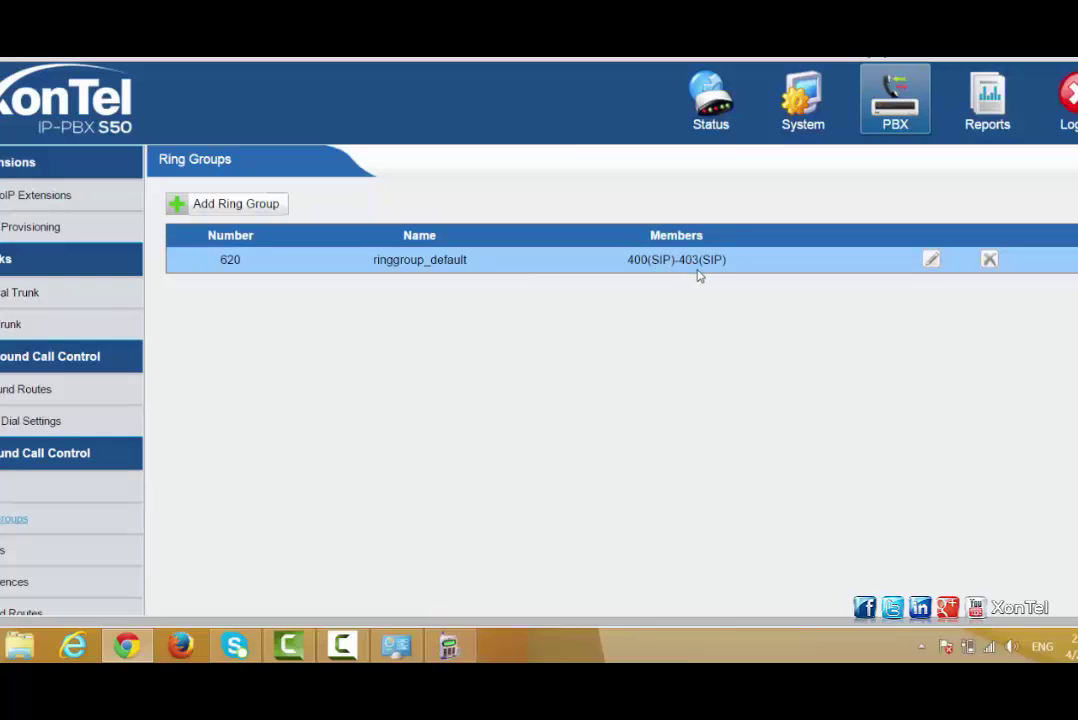
{"action": "left_click", "coordinate": [932, 262]}
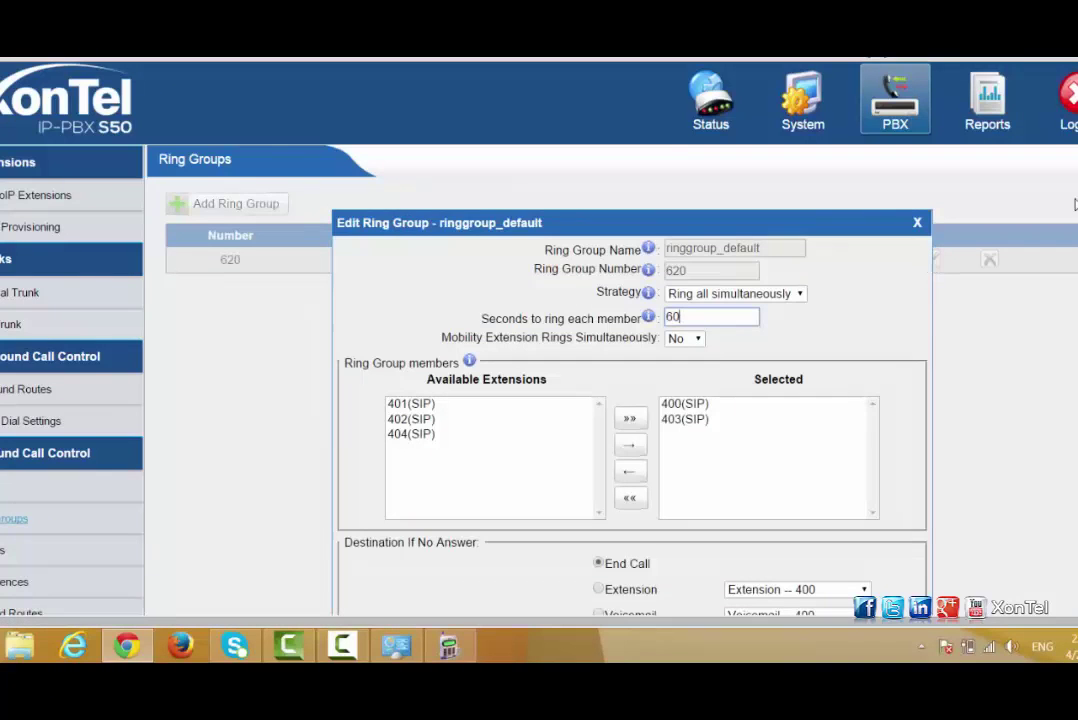
{"action": "scroll", "coordinate": [540, 330], "scroll_direction": "down", "scroll_amount": 2}
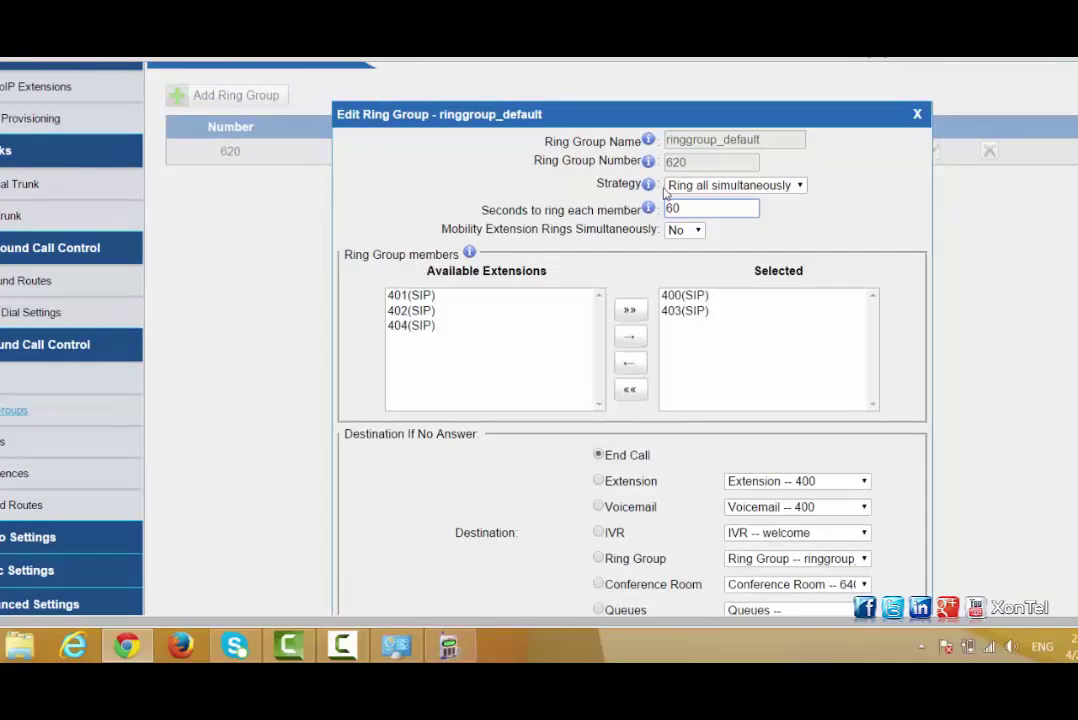
{"action": "double_click", "coordinate": [617, 184]}
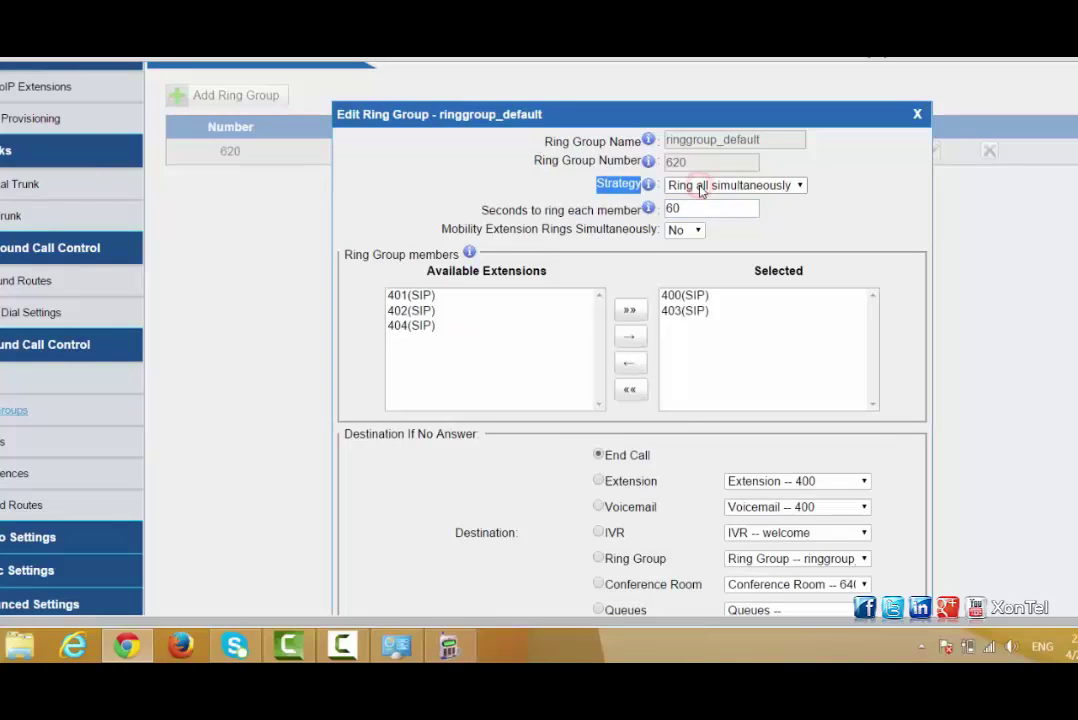
{"action": "left_click", "coordinate": [698, 188]}
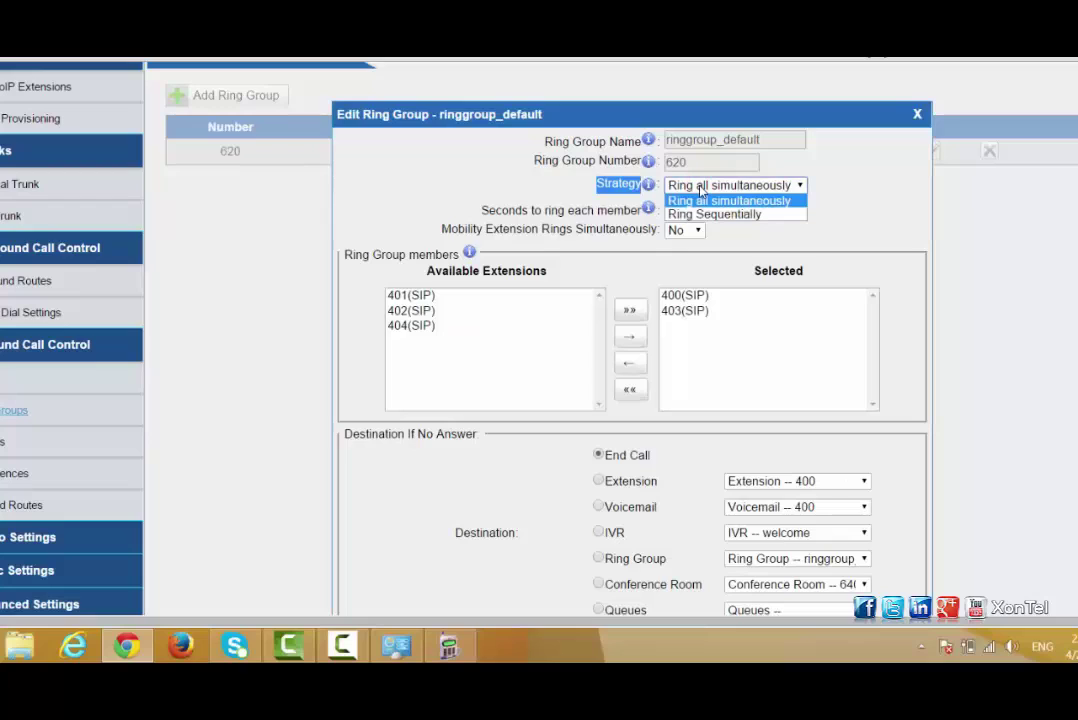
{"action": "left_click", "coordinate": [699, 187]}
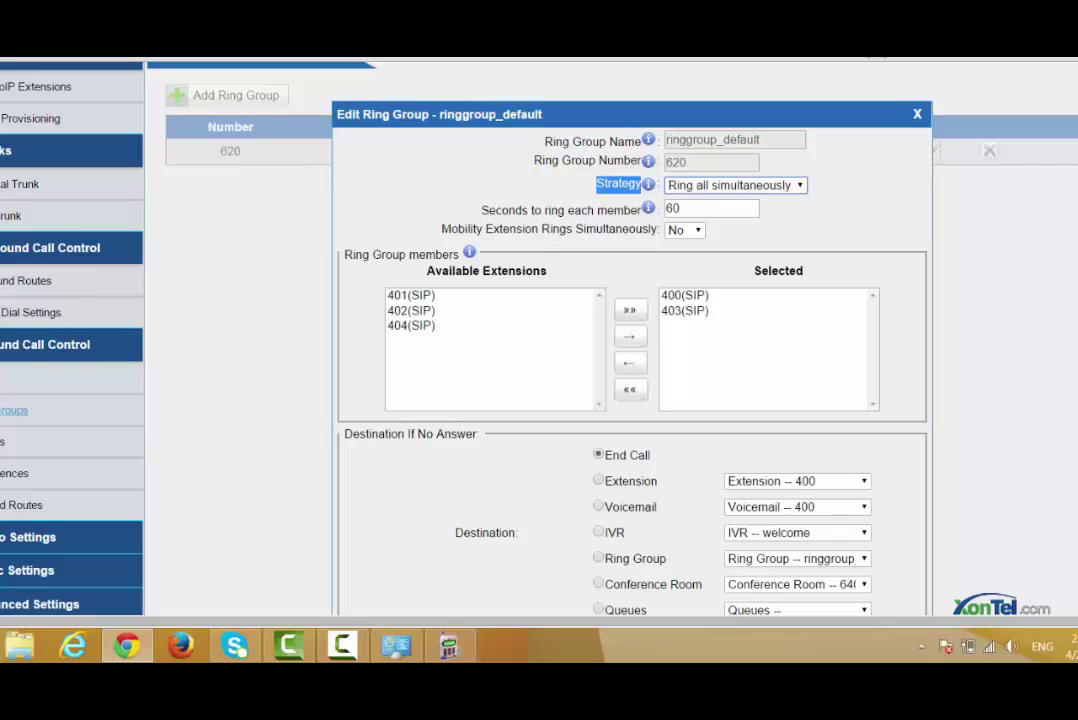
Scroll to the ring group's Save/Cancel buttons and use the screen recorder controls
{"action": "scroll", "coordinate": [505, 600], "scroll_direction": "down", "scroll_amount": 1}
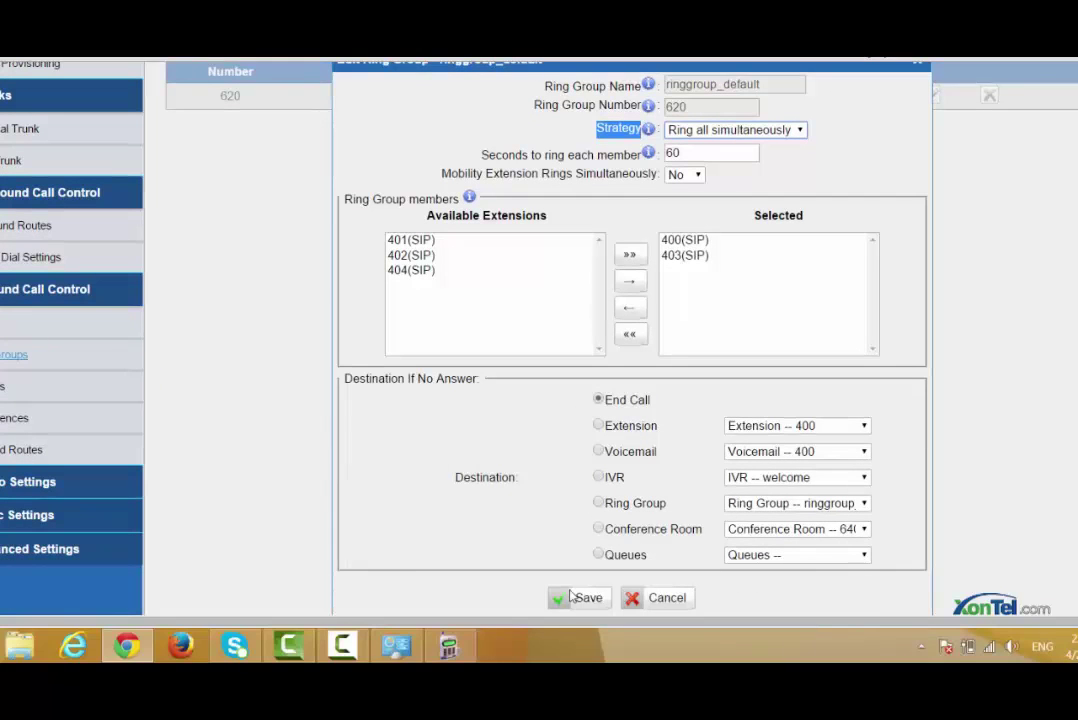
{"action": "scroll", "coordinate": [505, 603], "scroll_direction": "down", "scroll_amount": 3}
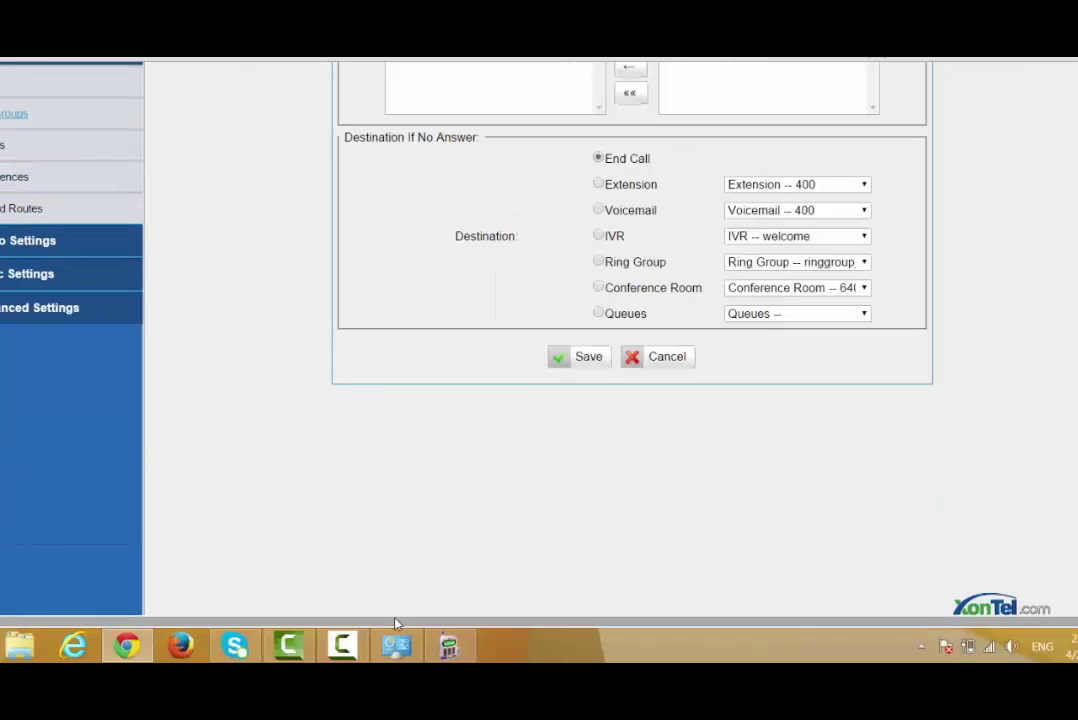
{"action": "left_click", "coordinate": [345, 640]}
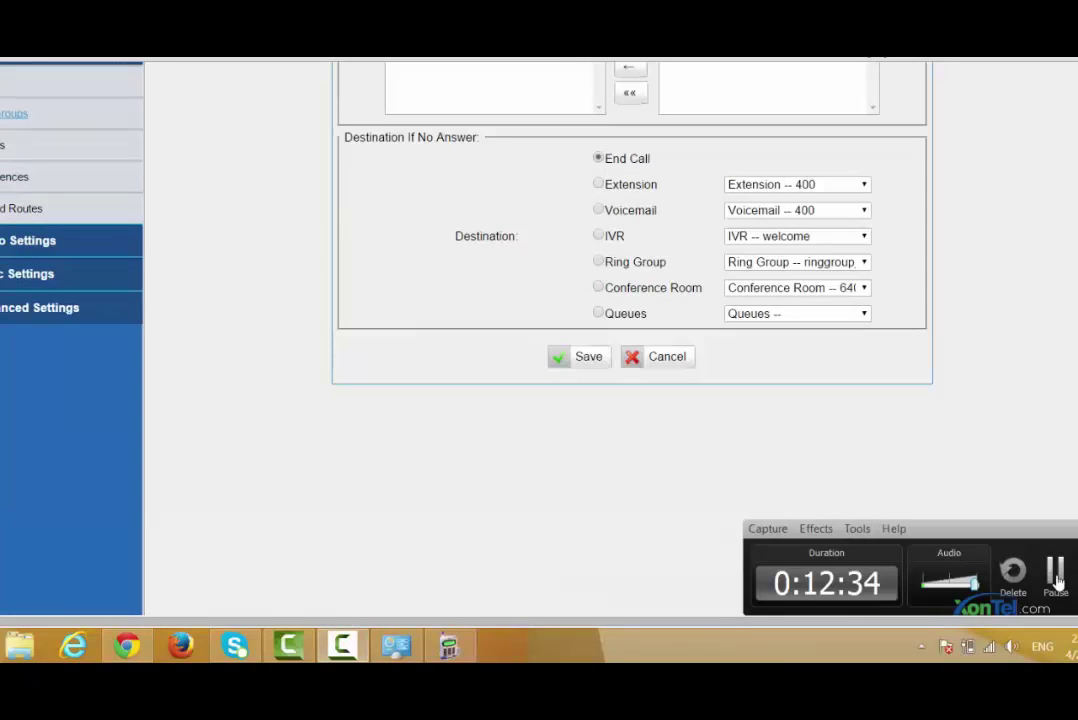
{"action": "left_click", "coordinate": [1055, 572]}
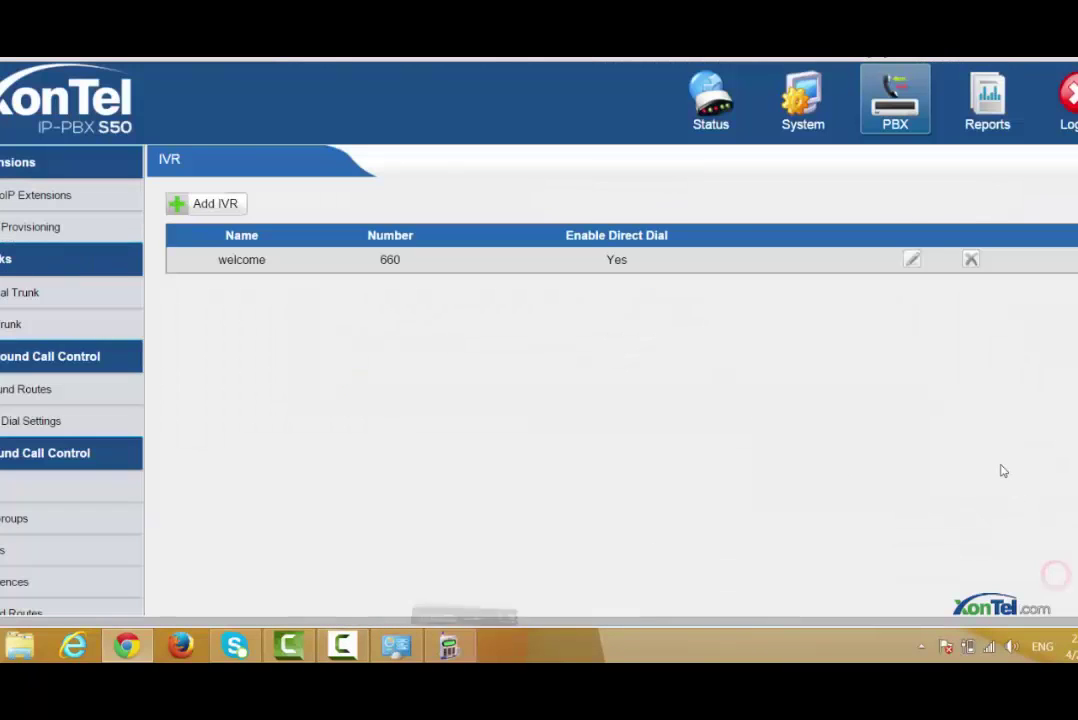
Reload the IVR list and open the welcome IVR (660) for editing
{"action": "left_click", "coordinate": [1001, 467]}
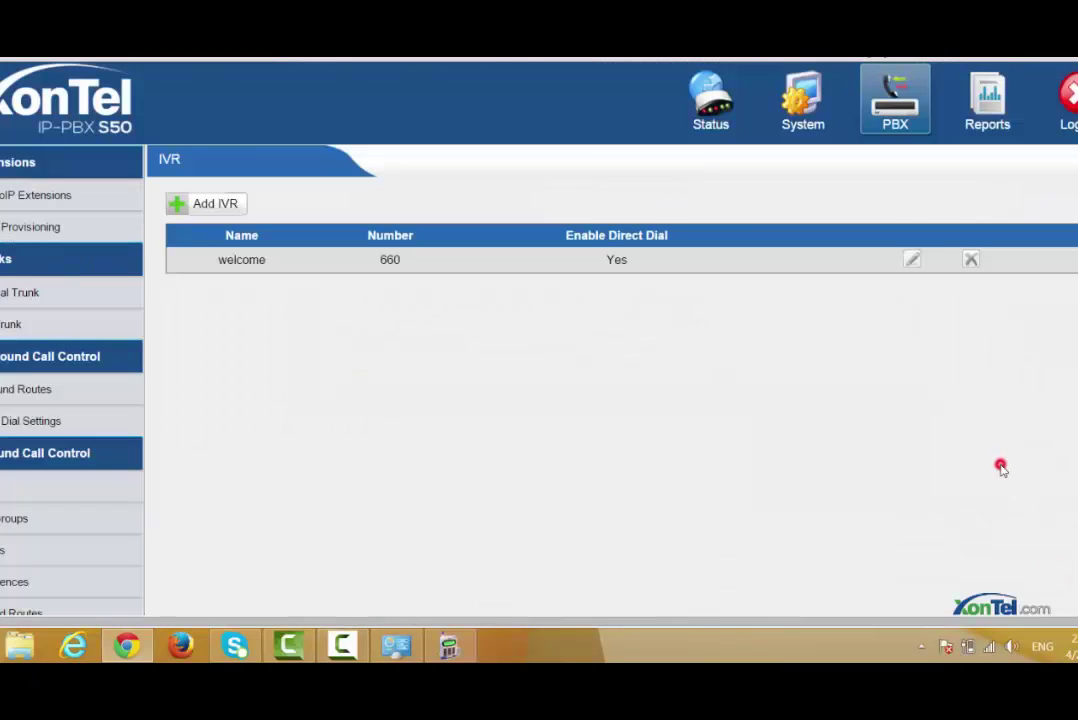
{"action": "scroll", "coordinate": [540, 340], "scroll_direction": "down", "scroll_amount": 1}
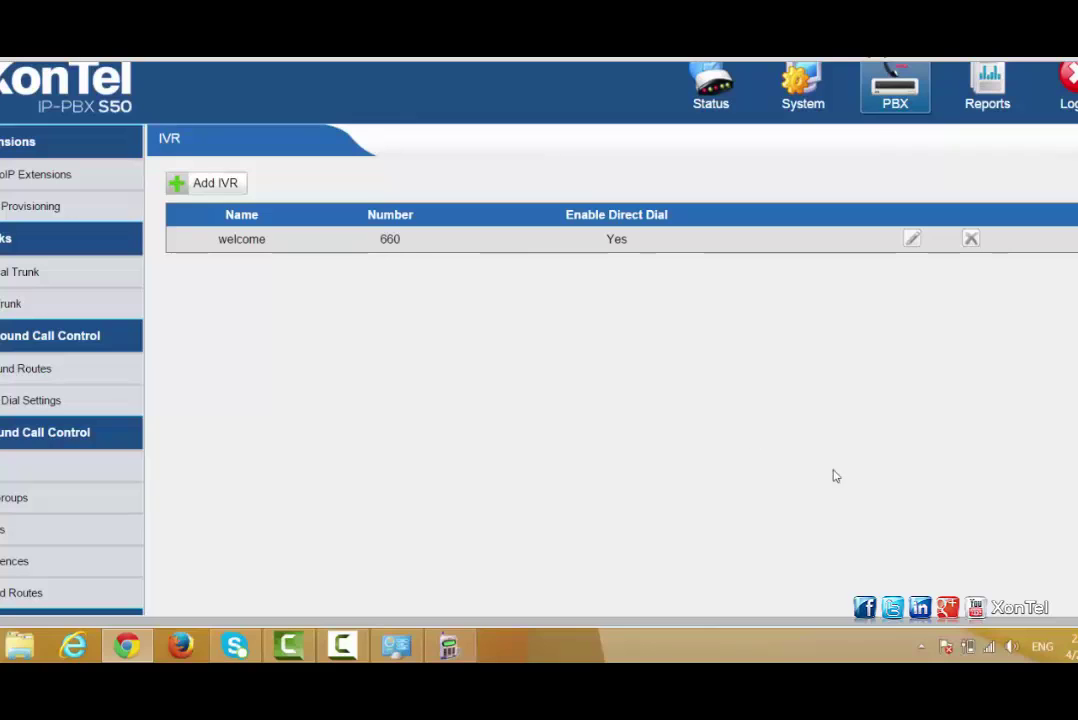
{"action": "scroll", "coordinate": [272, 332], "scroll_direction": "down", "scroll_amount": 2}
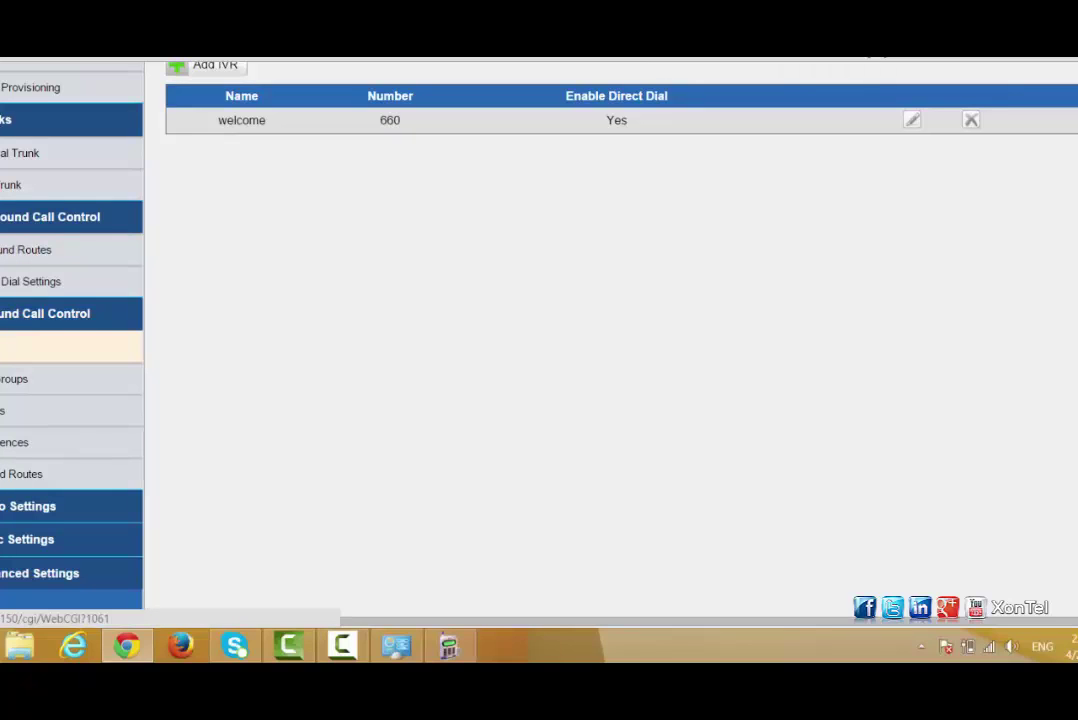
{"action": "left_click", "coordinate": [70, 345]}
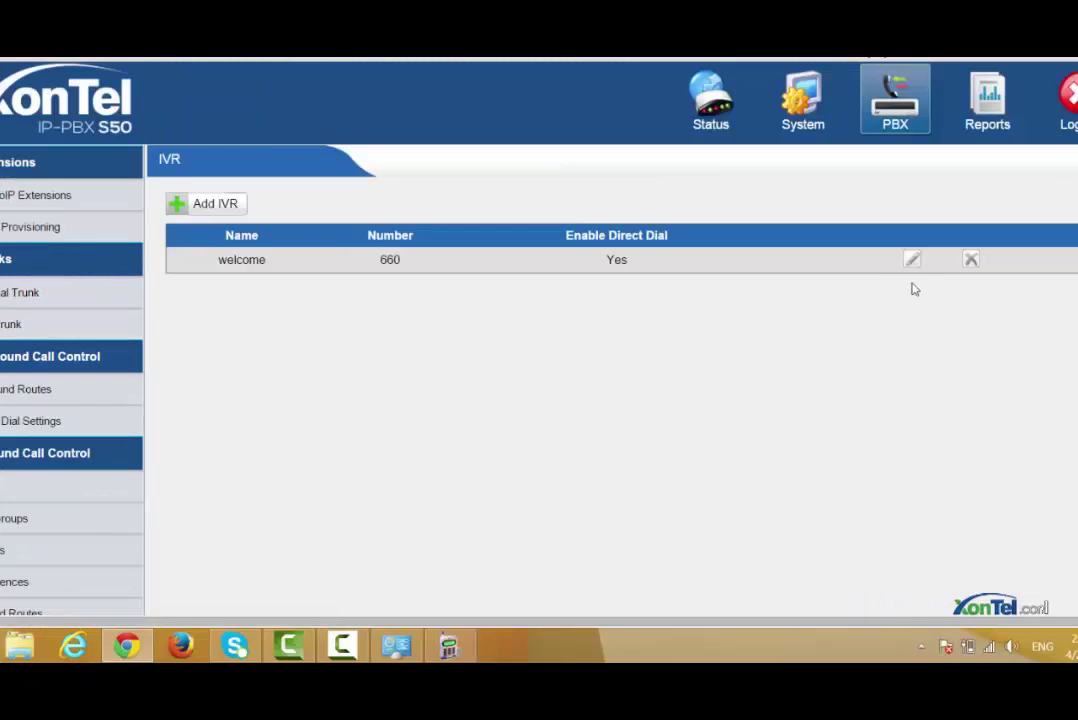
{"action": "left_click", "coordinate": [913, 261]}
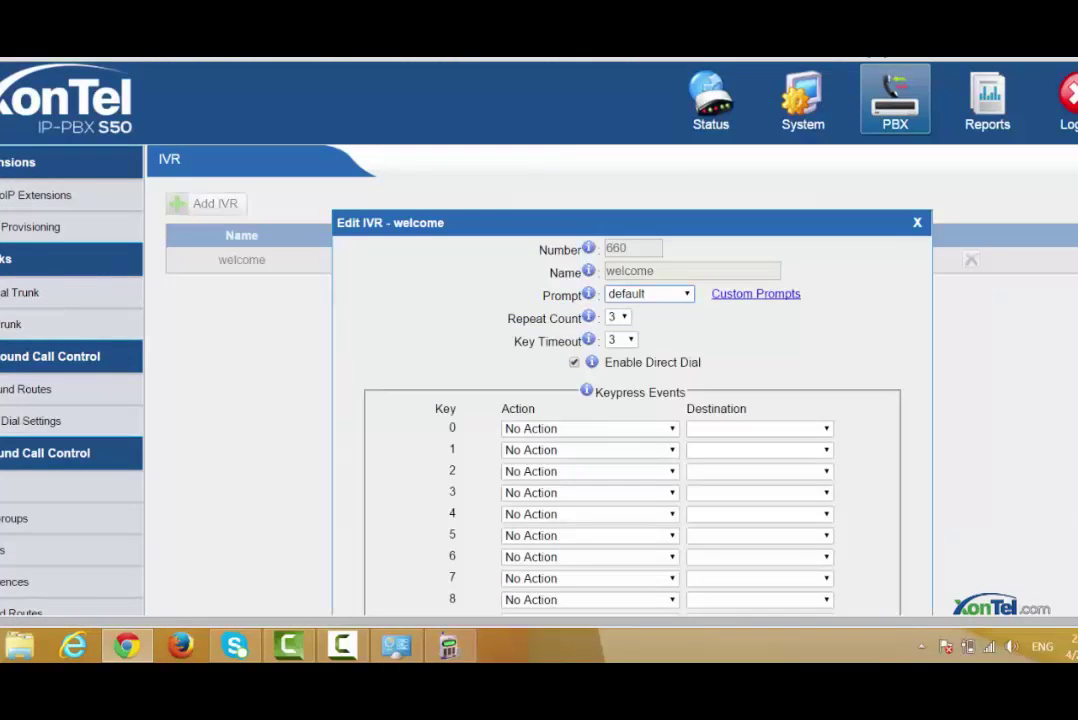
Start a custom prompt upload for IVR welcome, cancel it without a file, and return to the IVR list
{"action": "scroll", "coordinate": [540, 340], "scroll_direction": "down", "scroll_amount": 2}
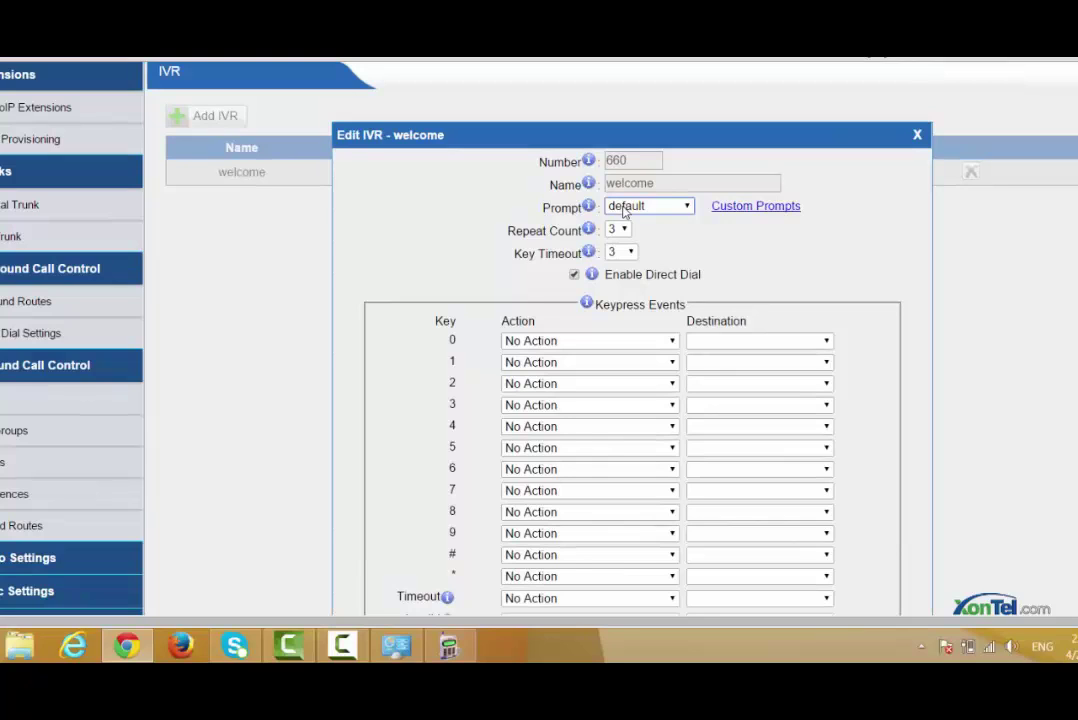
{"action": "left_click", "coordinate": [743, 210]}
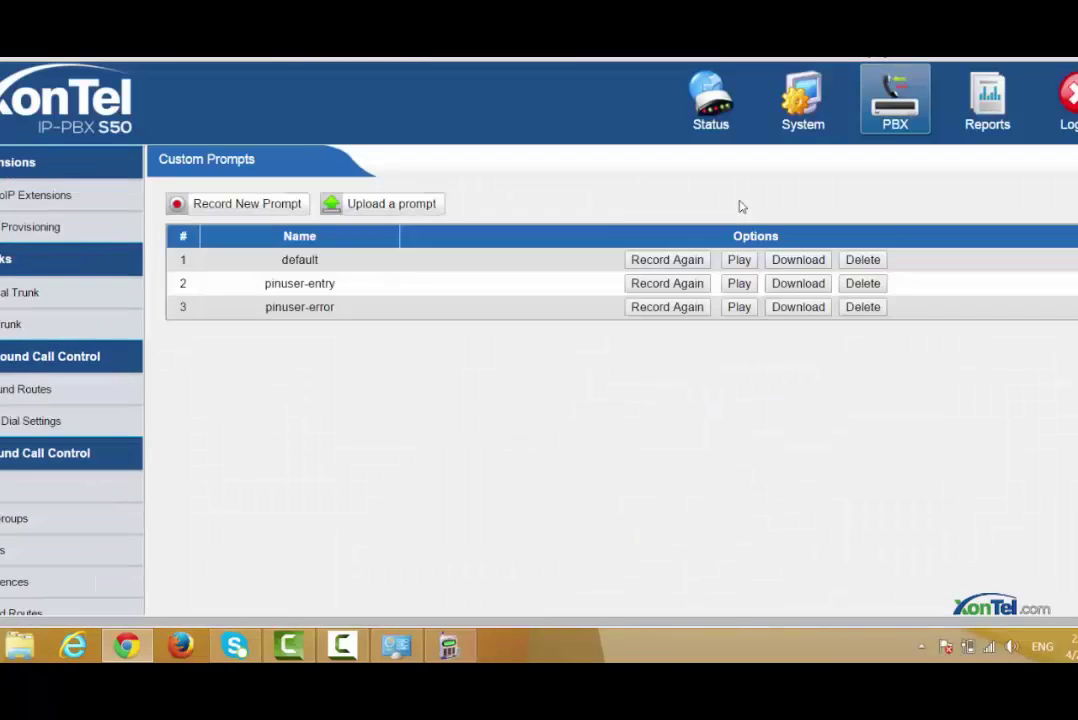
{"action": "left_click", "coordinate": [390, 206]}
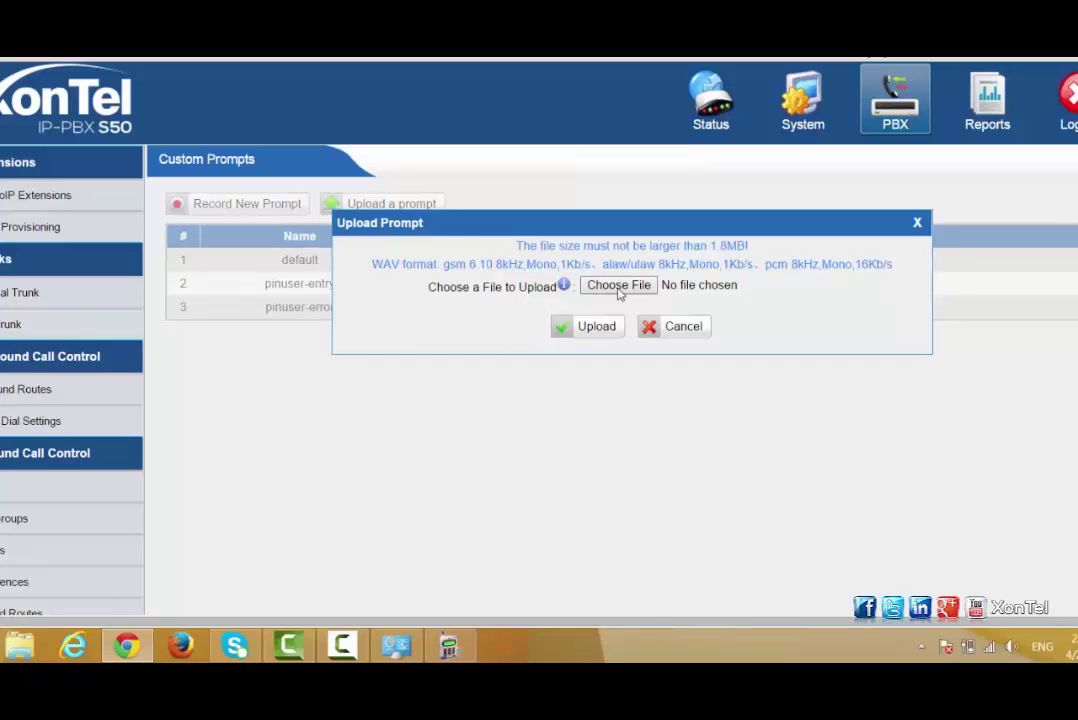
{"action": "left_click", "coordinate": [618, 289]}
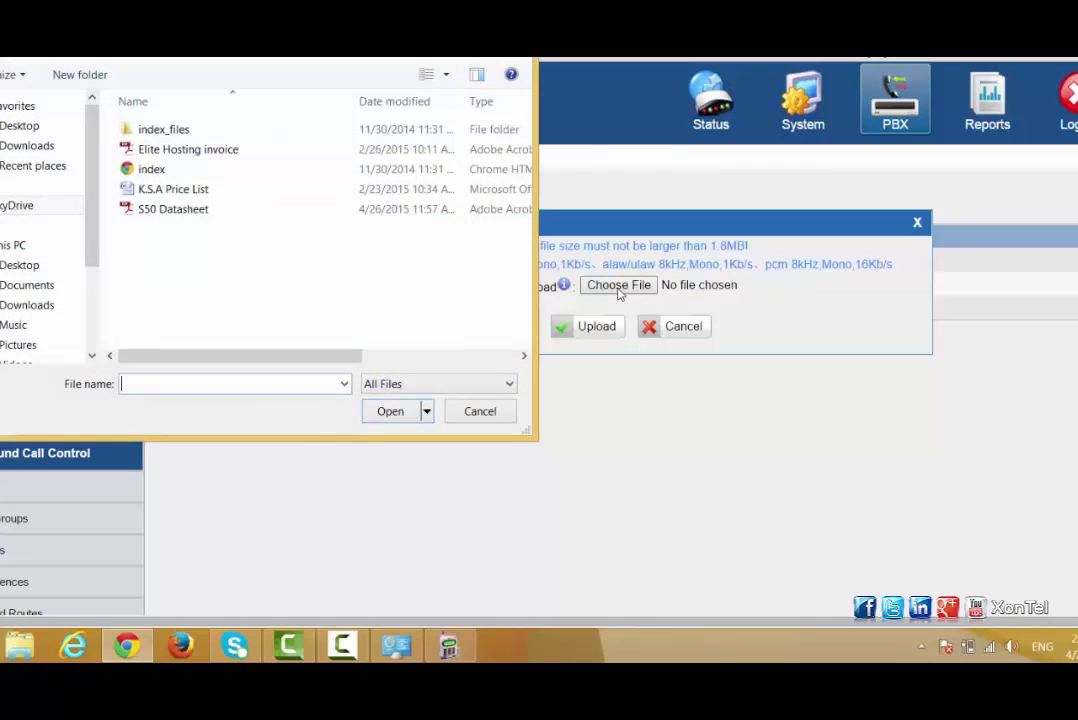
{"action": "left_click", "coordinate": [465, 413]}
{"action": "left_click", "coordinate": [676, 336]}
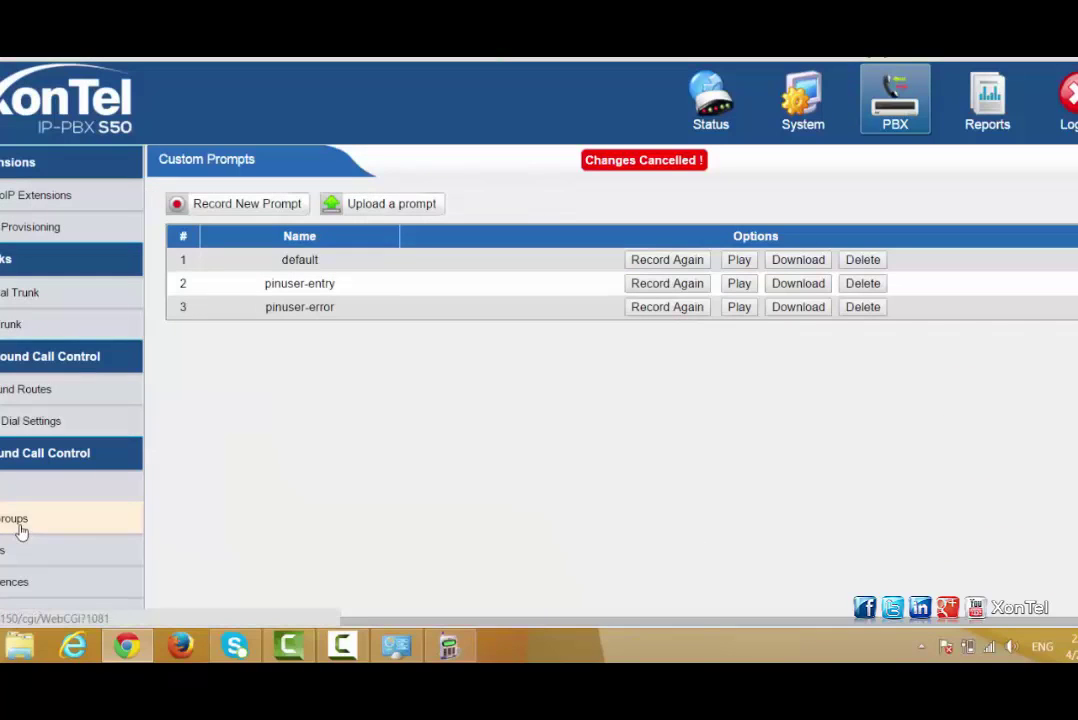
{"action": "left_click", "coordinate": [30, 486]}
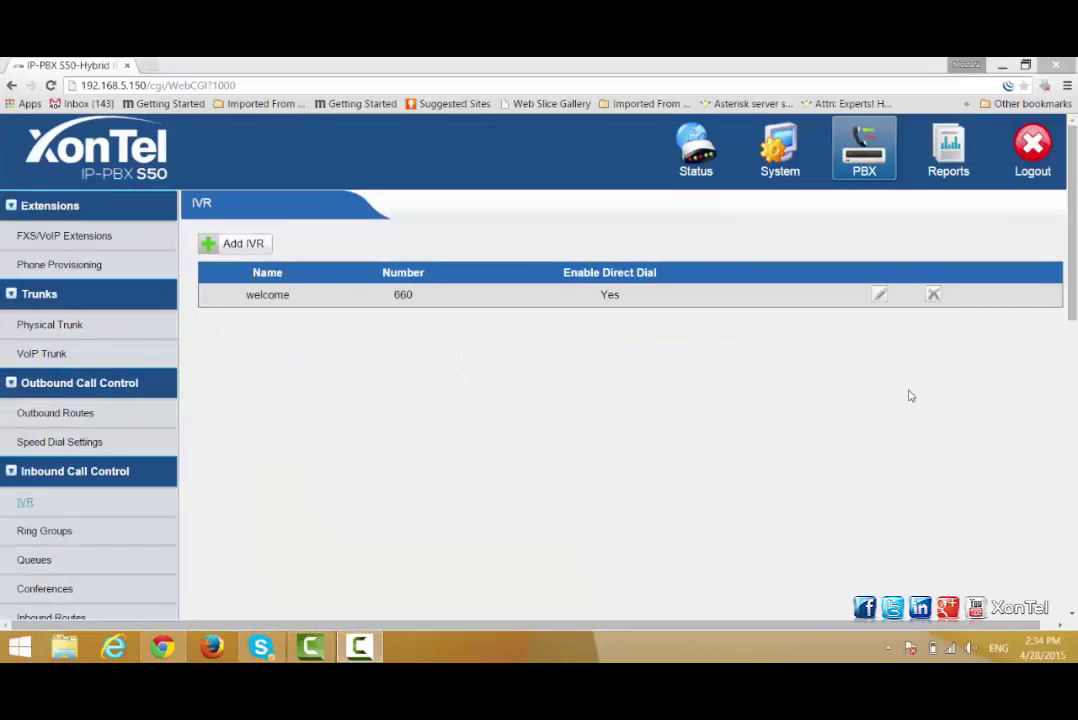
Reopen the welcome IVR and keep its prompt set to default
{"action": "left_click", "coordinate": [881, 297]}
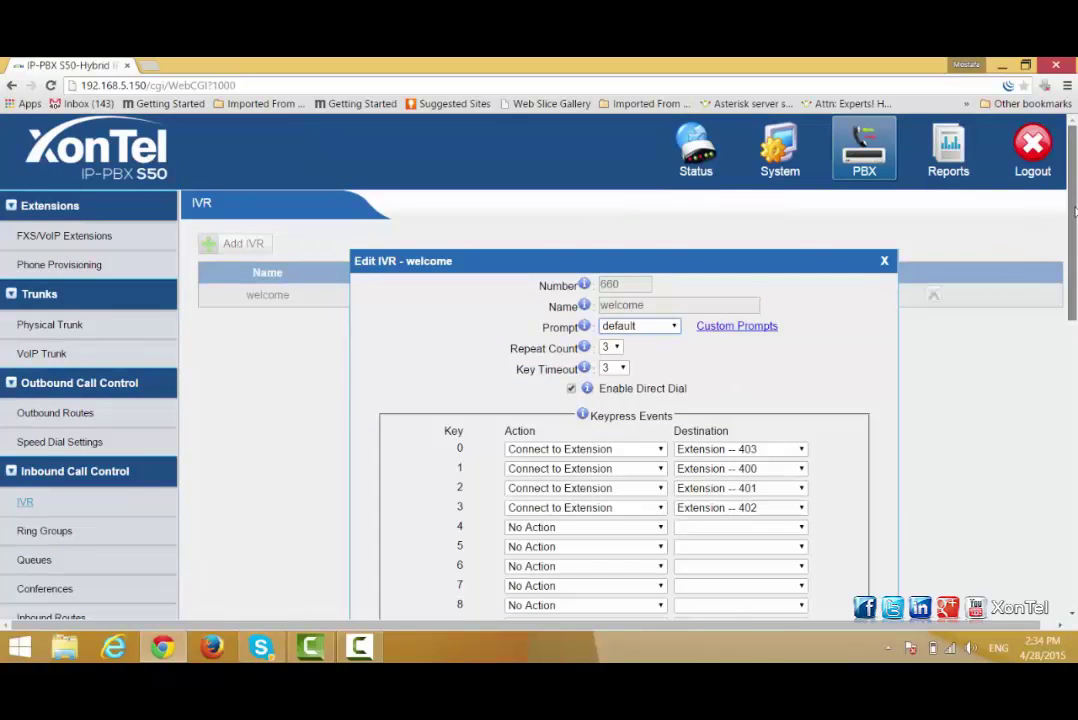
{"action": "scroll", "coordinate": [1071, 240], "scroll_direction": "down", "scroll_amount": 2}
{"action": "mouse_move", "coordinate": [586, 240]}
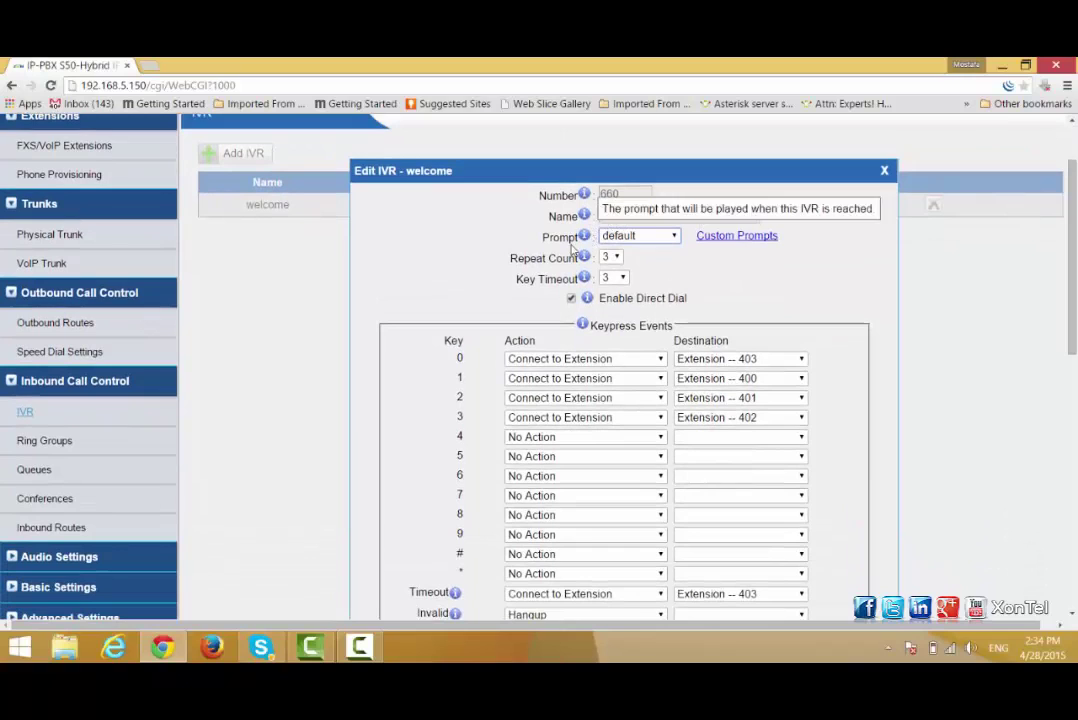
{"action": "left_click", "coordinate": [622, 236]}
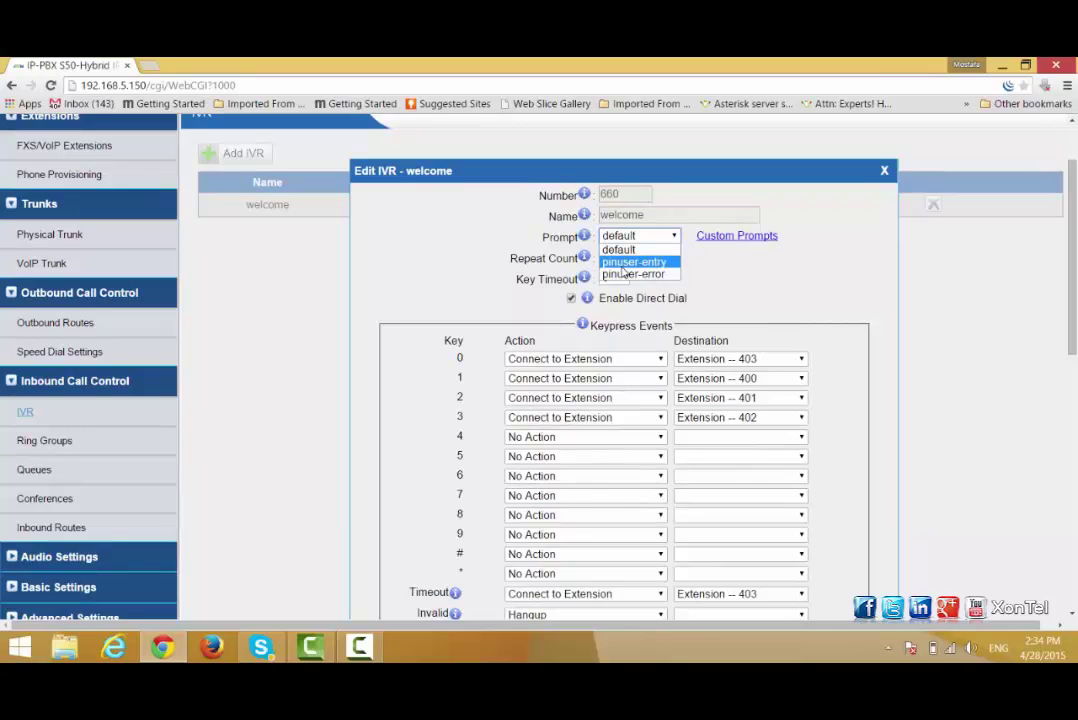
{"action": "left_click", "coordinate": [759, 272]}
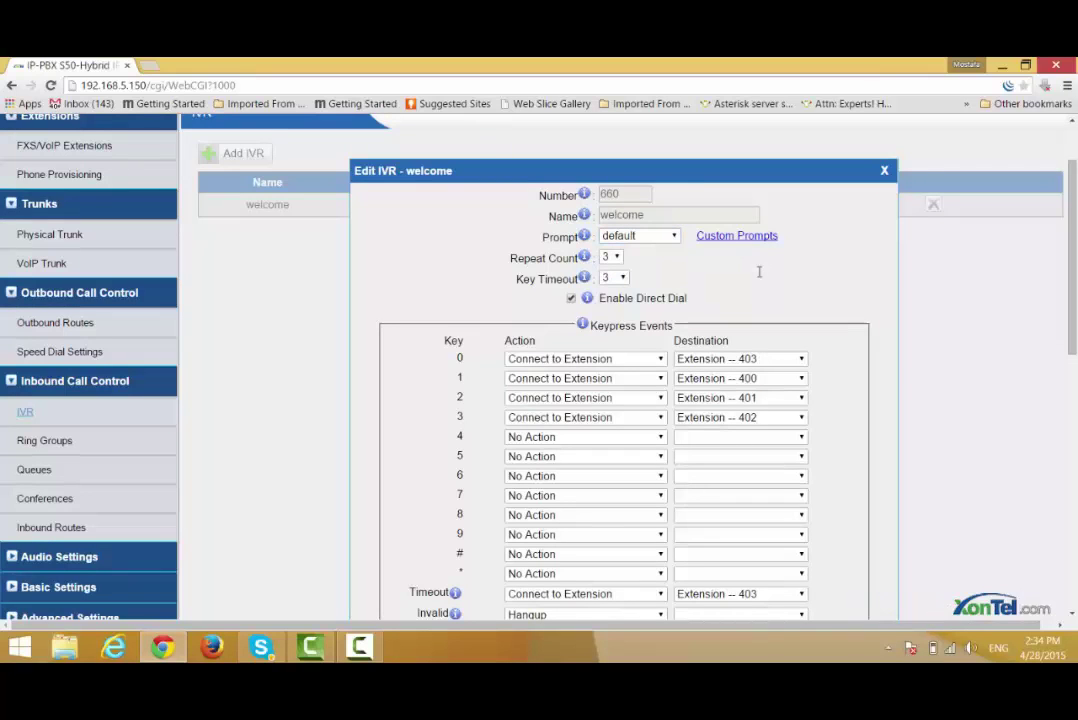
{"action": "left_click", "coordinate": [633, 237]}
{"action": "left_click", "coordinate": [633, 247]}
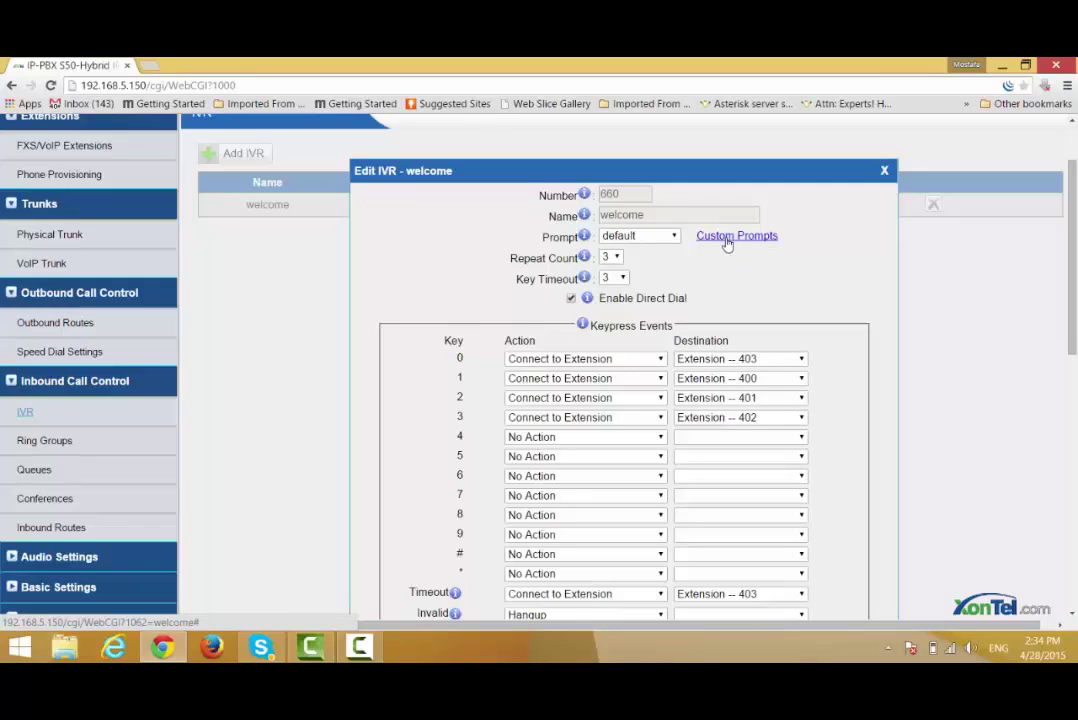
Begin uploading a custom prompt, cancel it without choosing a file, and return to IVR settings
{"action": "left_click", "coordinate": [727, 240]}
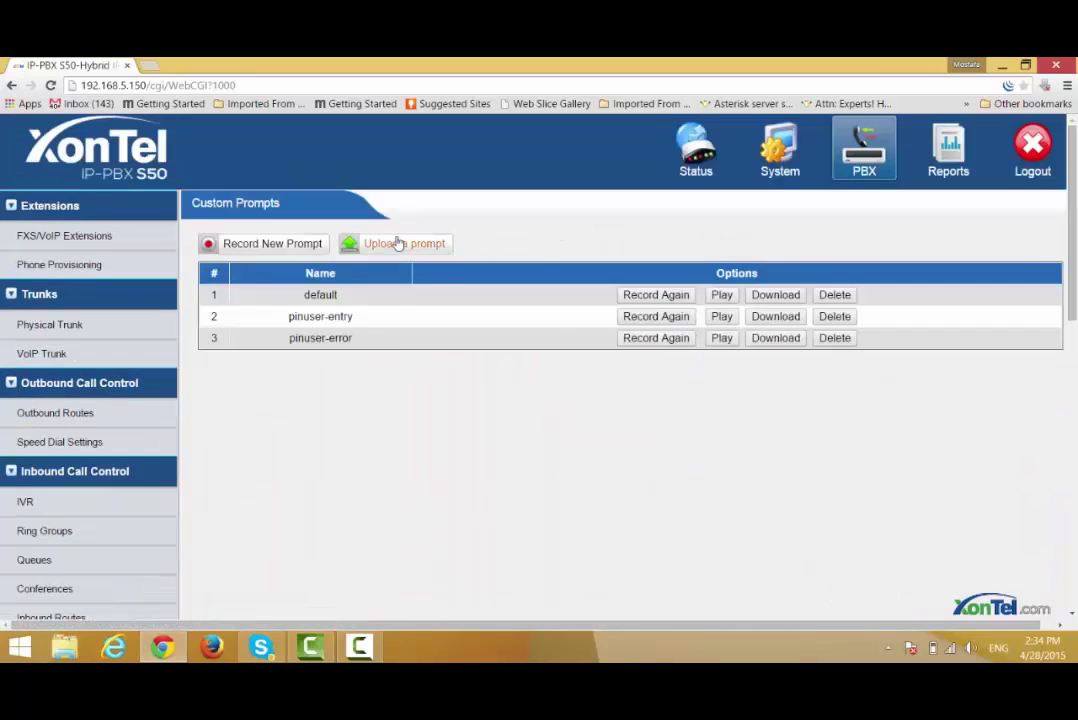
{"action": "left_click", "coordinate": [398, 243]}
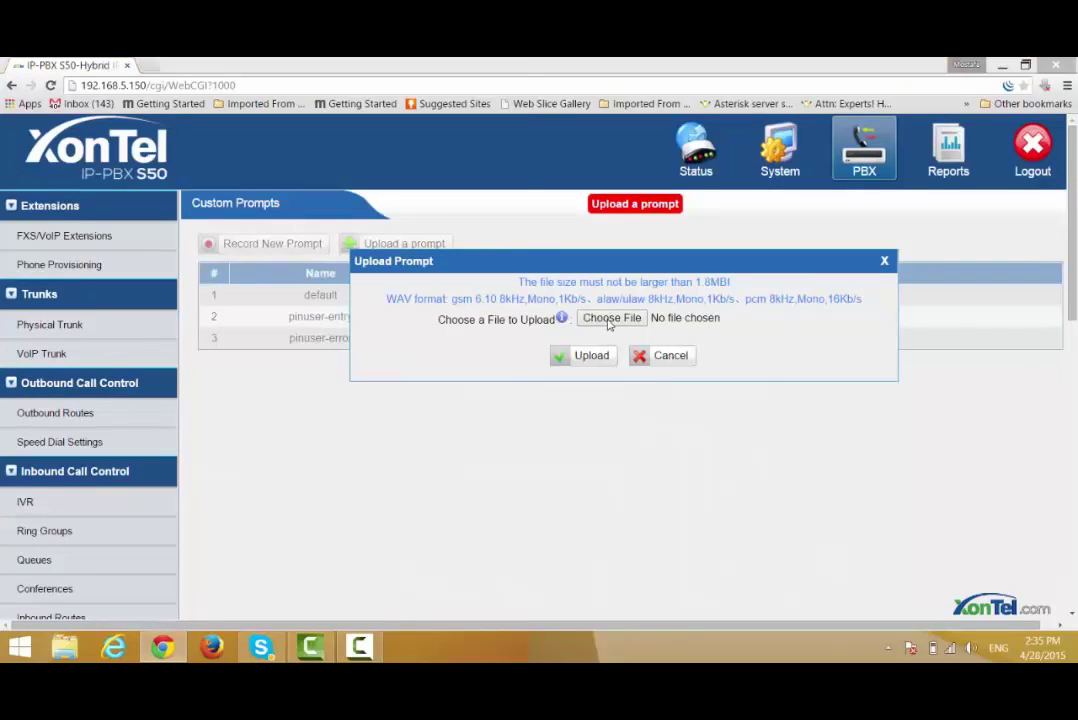
{"action": "left_click", "coordinate": [609, 318]}
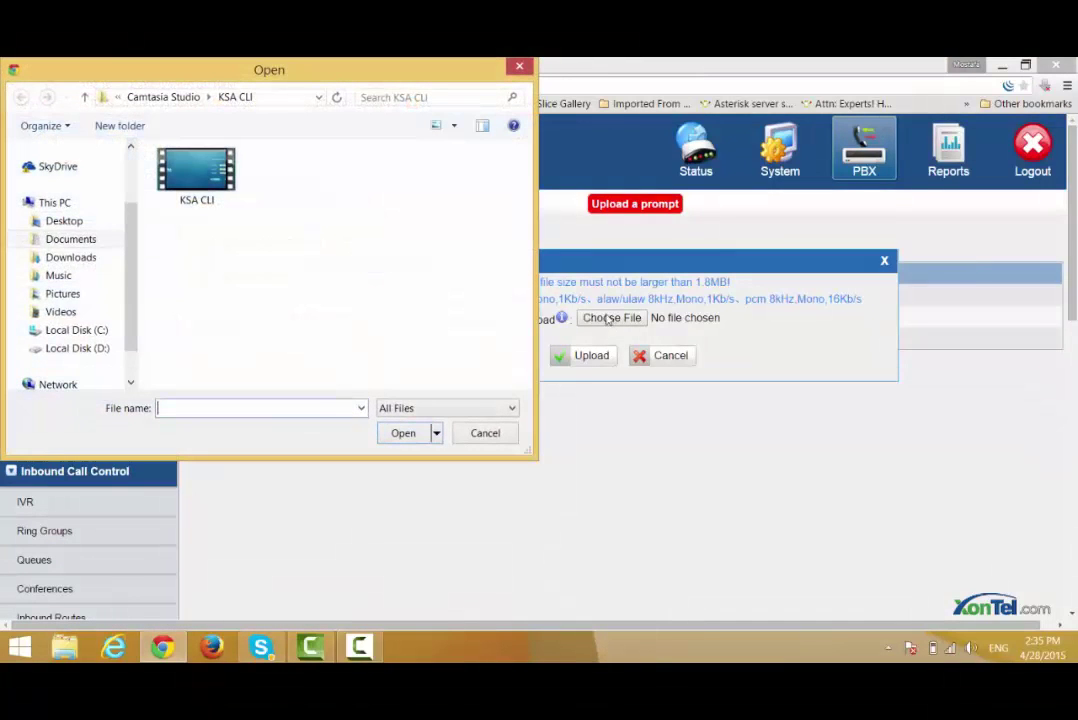
{"action": "left_click", "coordinate": [485, 433]}
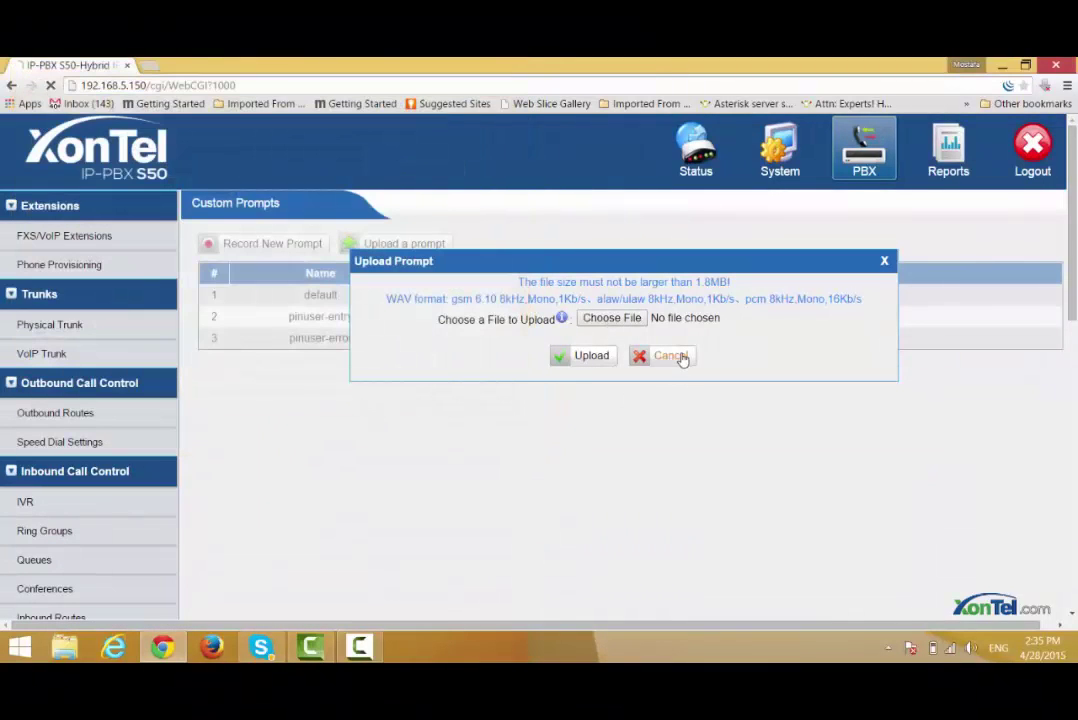
{"action": "left_click", "coordinate": [670, 356]}
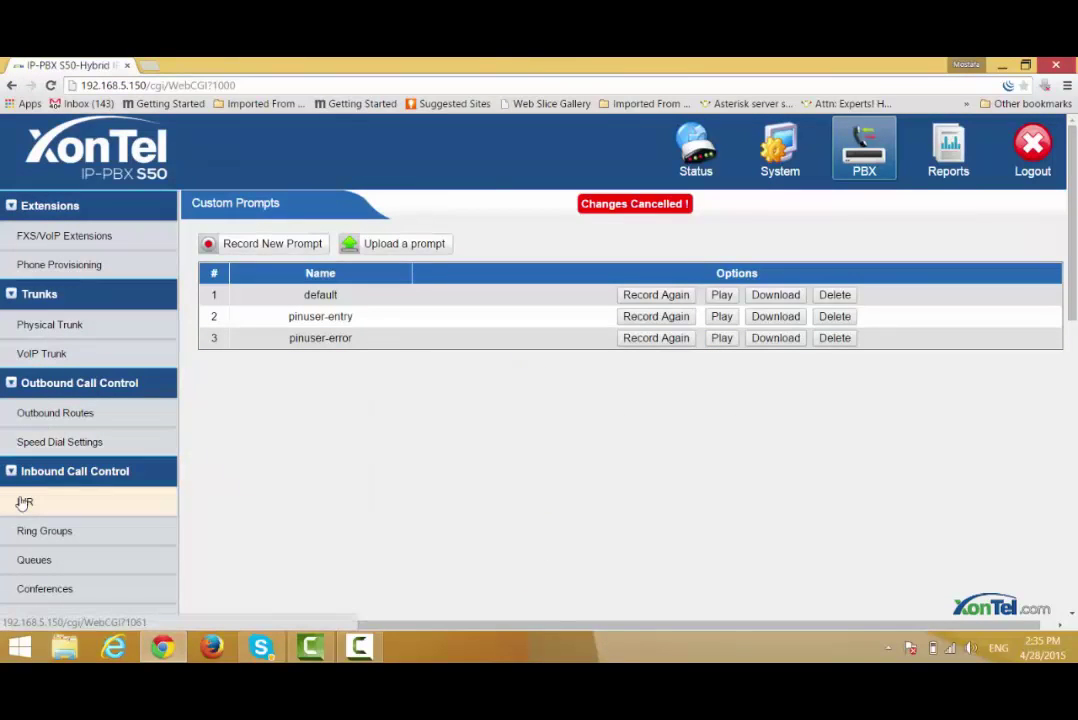
{"action": "left_click", "coordinate": [24, 502]}
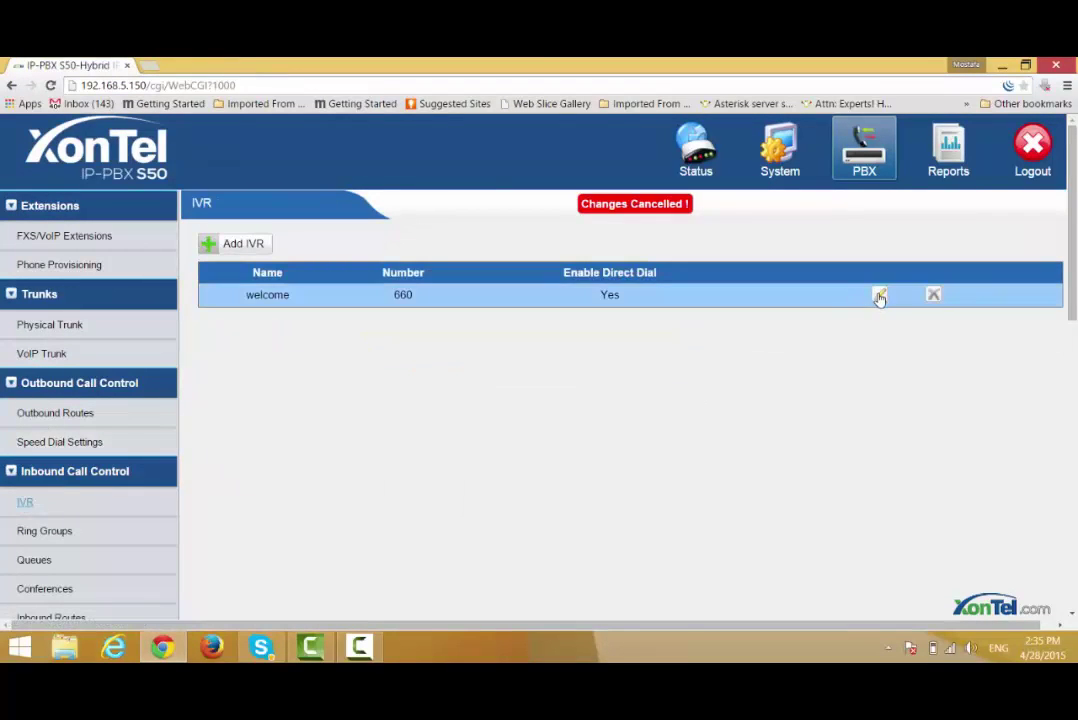
Change the welcome IVR's Repeat Count from 3 to 1 and bring the Keypress Events table into view
{"action": "left_click", "coordinate": [879, 297]}
{"action": "scroll", "coordinate": [1070, 222], "scroll_direction": "down", "scroll_amount": 2}
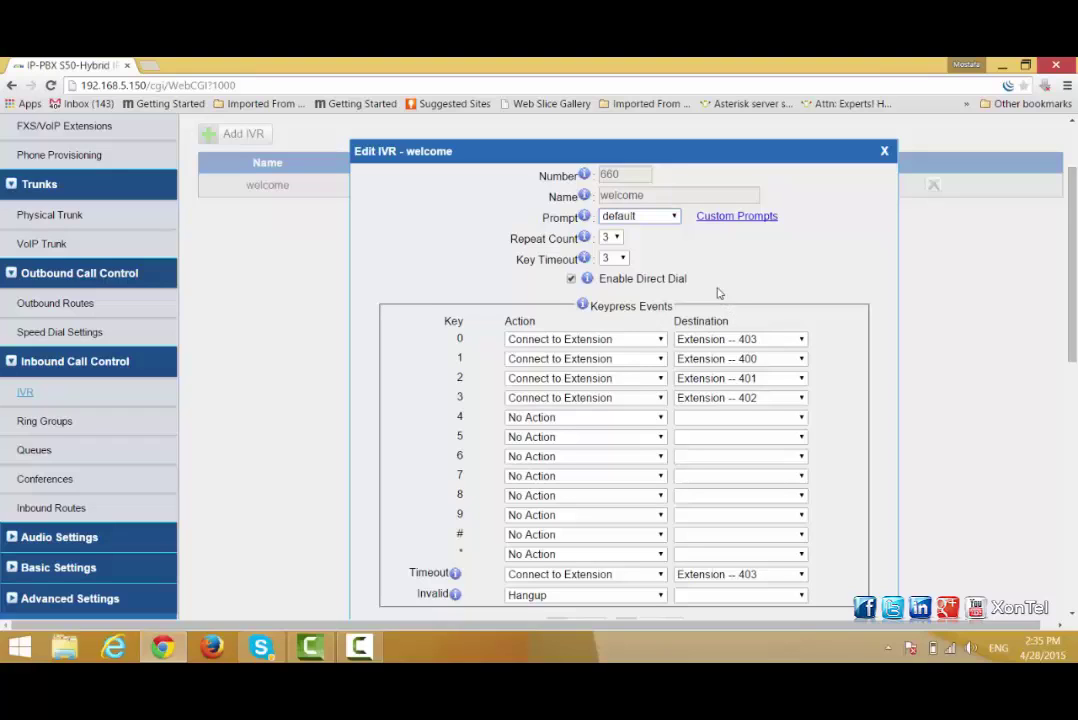
{"action": "left_click", "coordinate": [611, 237]}
{"action": "left_click", "coordinate": [607, 251]}
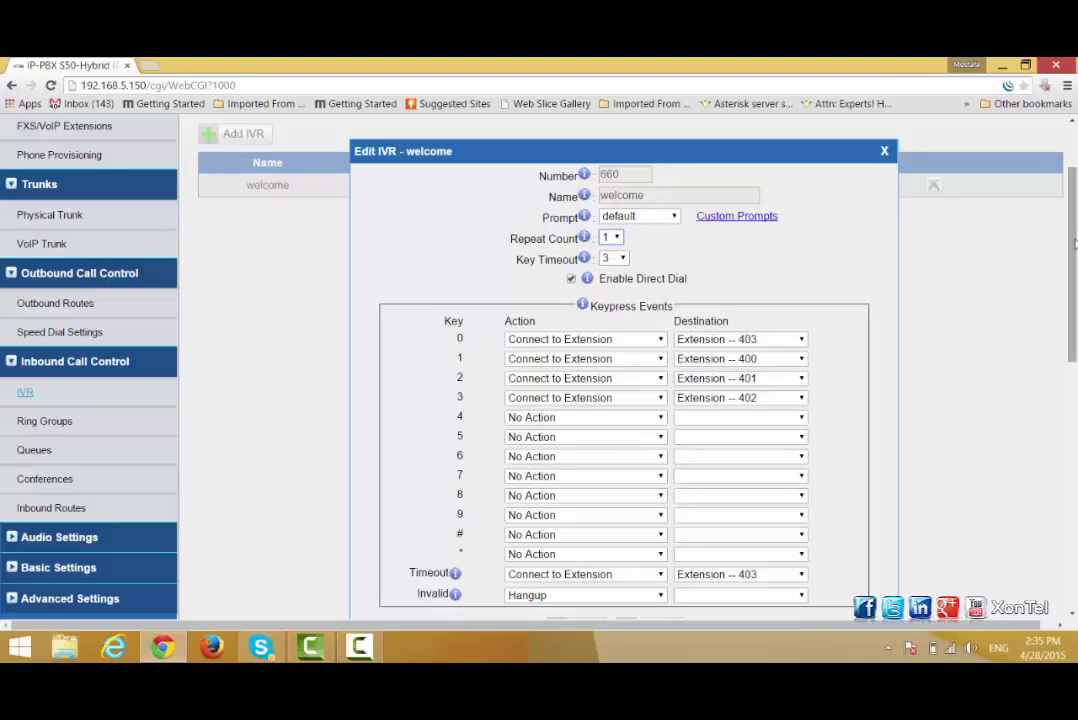
{"action": "left_click_drag", "start_coordinate": [1074, 236], "coordinate": [1074, 249]}
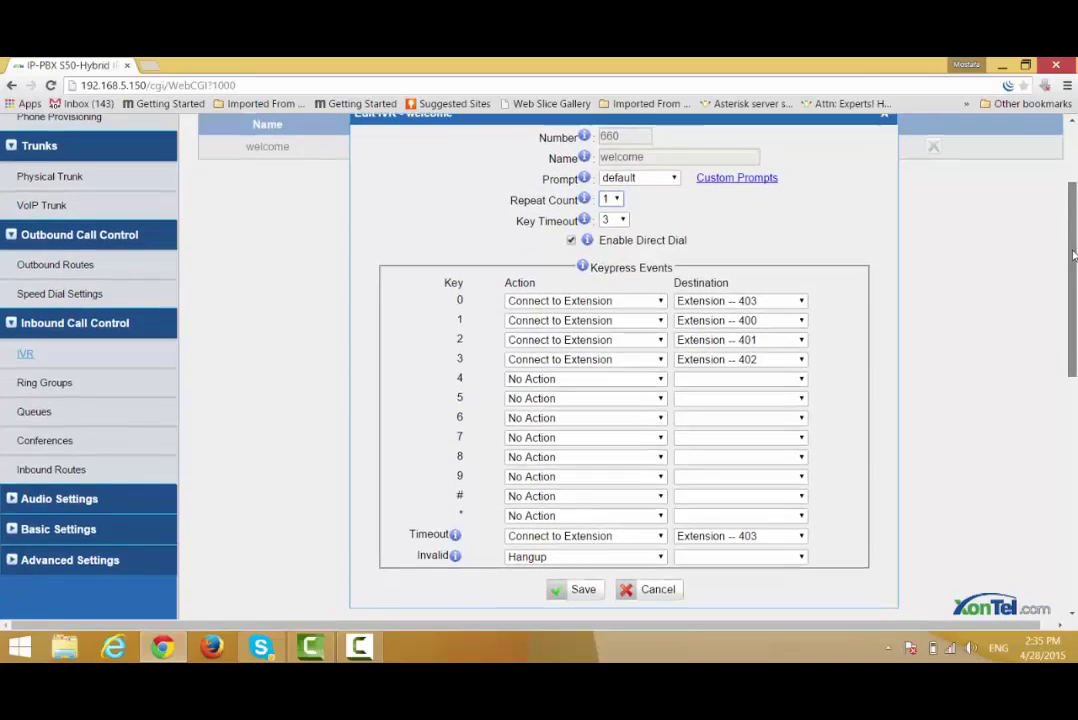
{"action": "left_click_drag", "start_coordinate": [1074, 249], "coordinate": [1074, 269]}
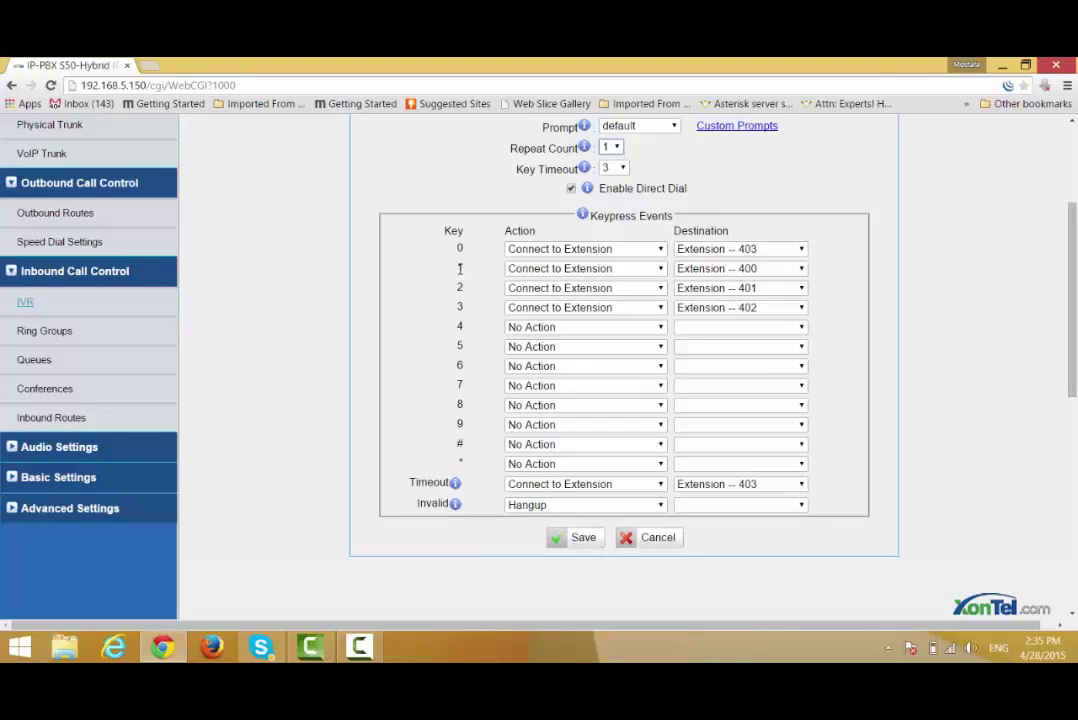
Confirm keys 0–3 route to extensions 403, 400, 401 and 402, then save the welcome IVR
{"action": "left_click", "coordinate": [556, 269]}
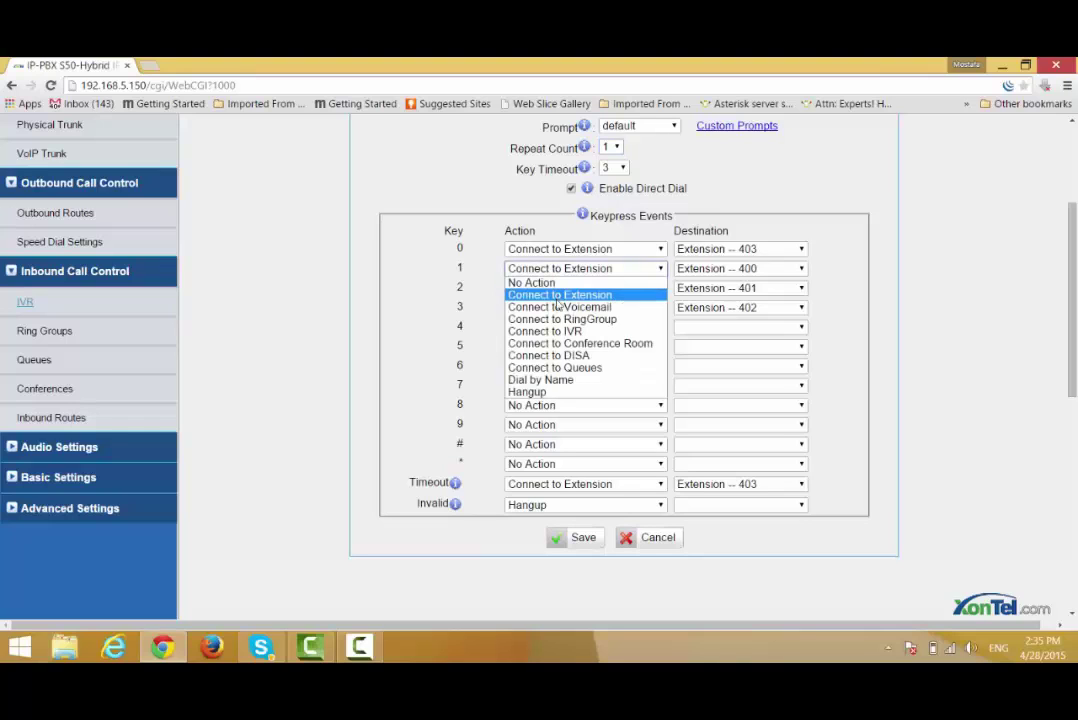
{"action": "left_click", "coordinate": [559, 295]}
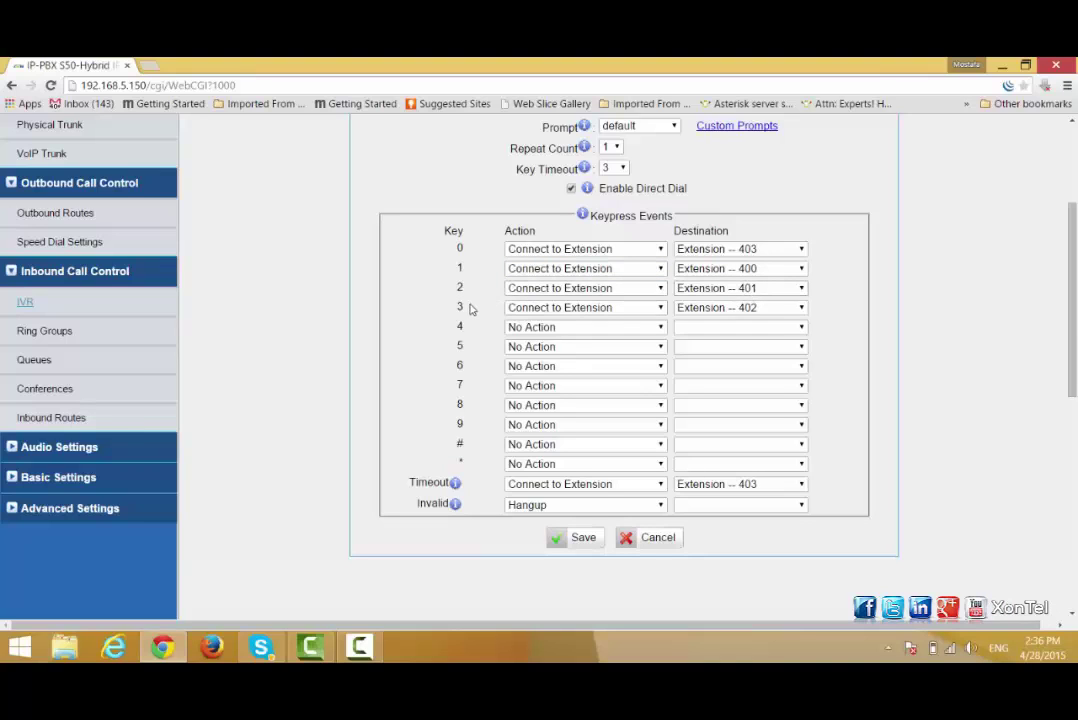
{"action": "double_click", "coordinate": [459, 307]}
{"action": "double_click", "coordinate": [460, 248]}
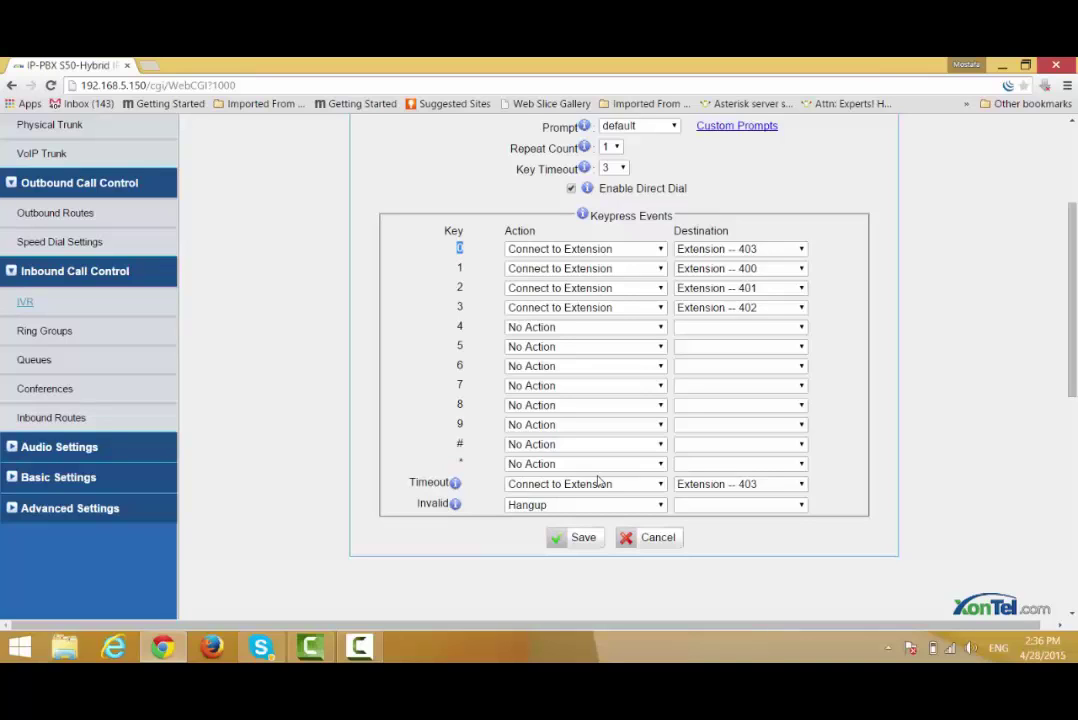
{"action": "double_click", "coordinate": [428, 505]}
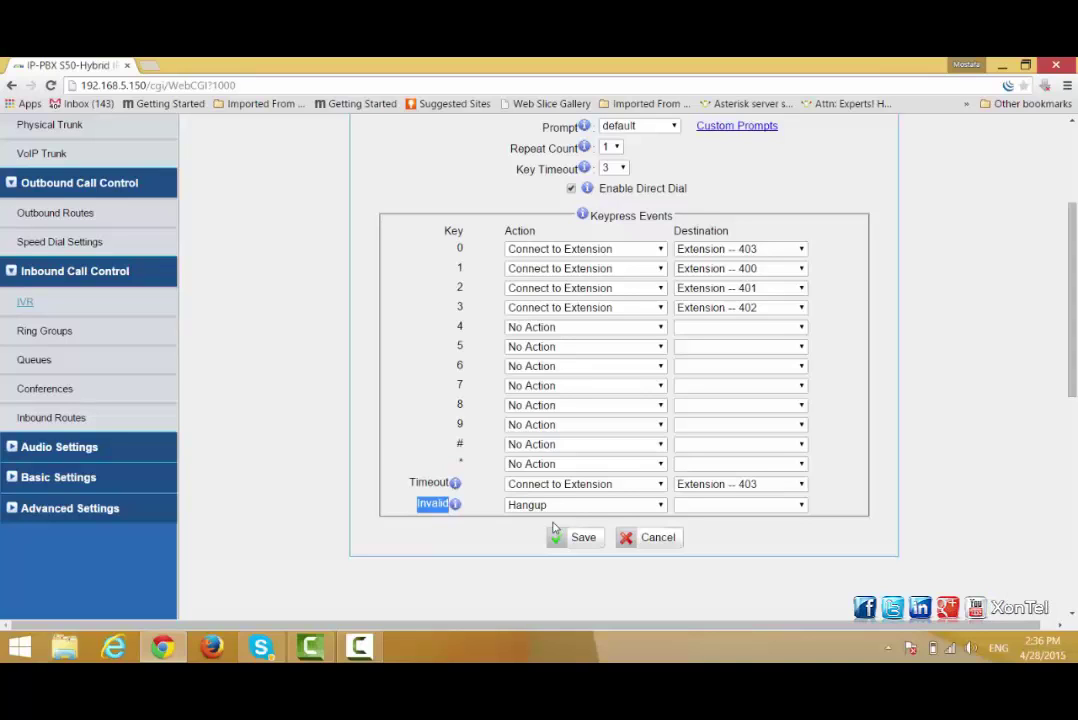
{"action": "mouse_move", "coordinate": [1072, 318]}
{"action": "left_mouse_down"}
{"action": "mouse_move", "coordinate": [1074, 275]}
{"action": "mouse_move", "coordinate": [1072, 336]}
{"action": "left_mouse_up"}
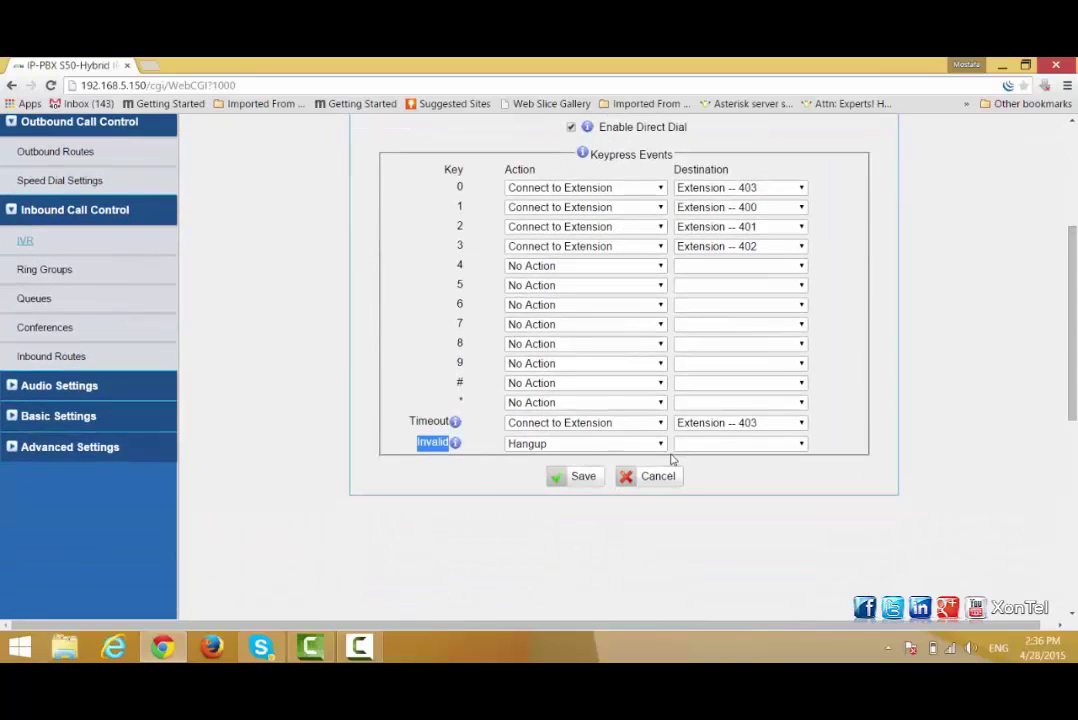
{"action": "left_click", "coordinate": [584, 481]}
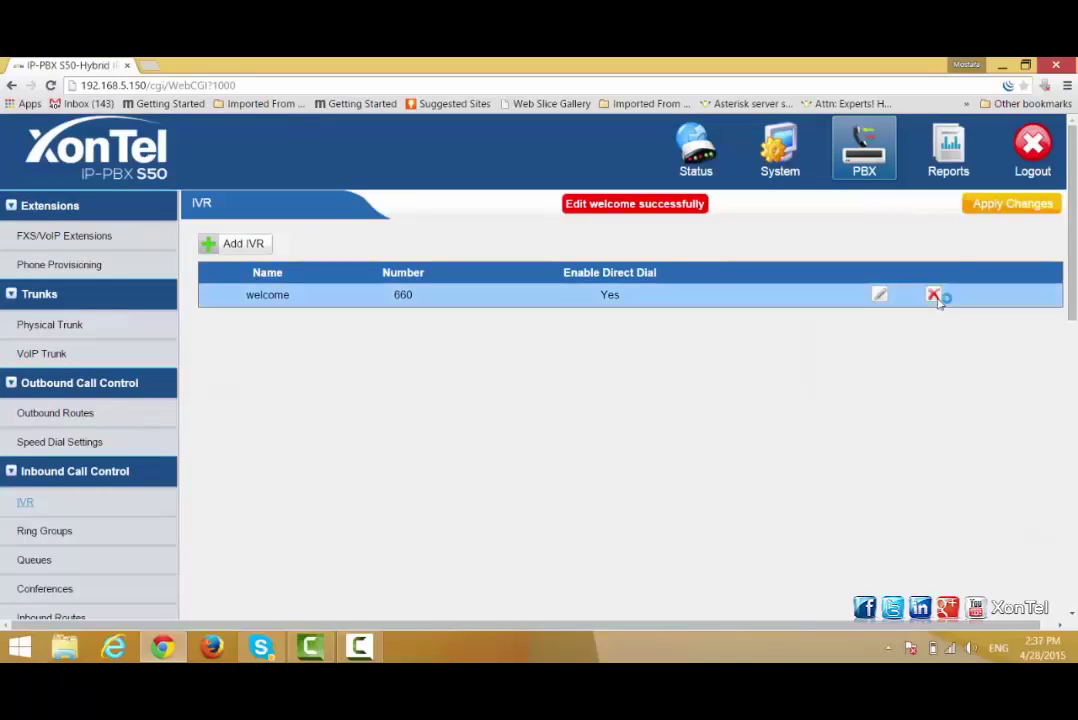
Apply the saved IVR changes and move to the Inbound Routes page
{"action": "left_click", "coordinate": [1005, 207]}
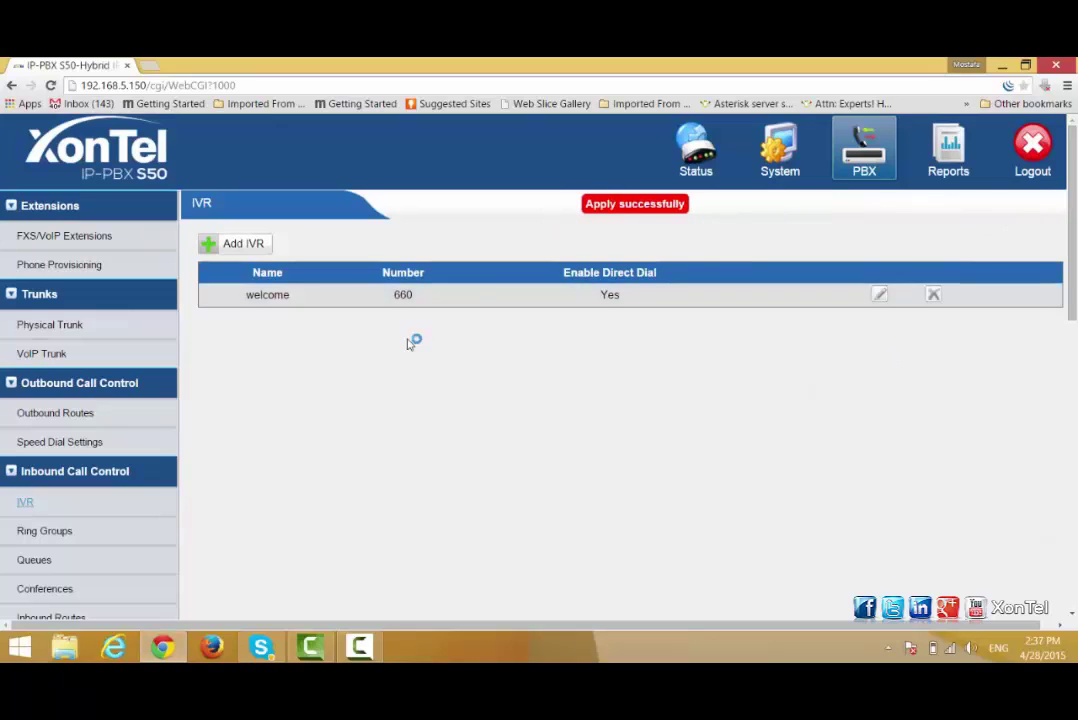
{"action": "scroll", "coordinate": [352, 406], "scroll_direction": "down", "scroll_amount": 1}
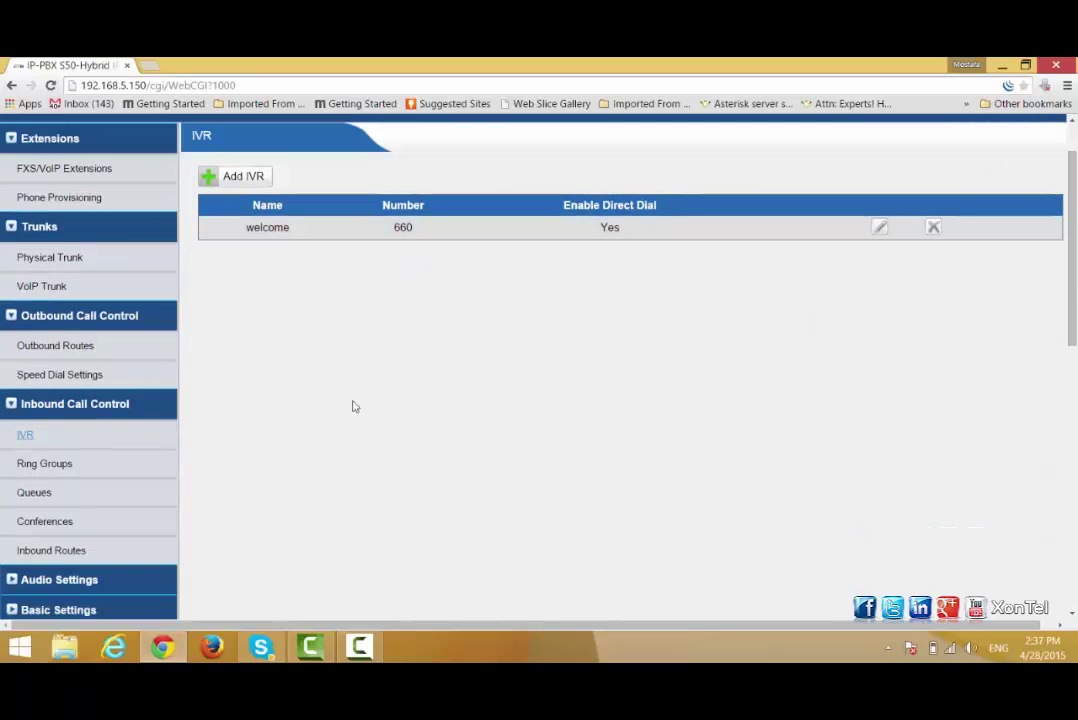
{"action": "left_click", "coordinate": [77, 549]}
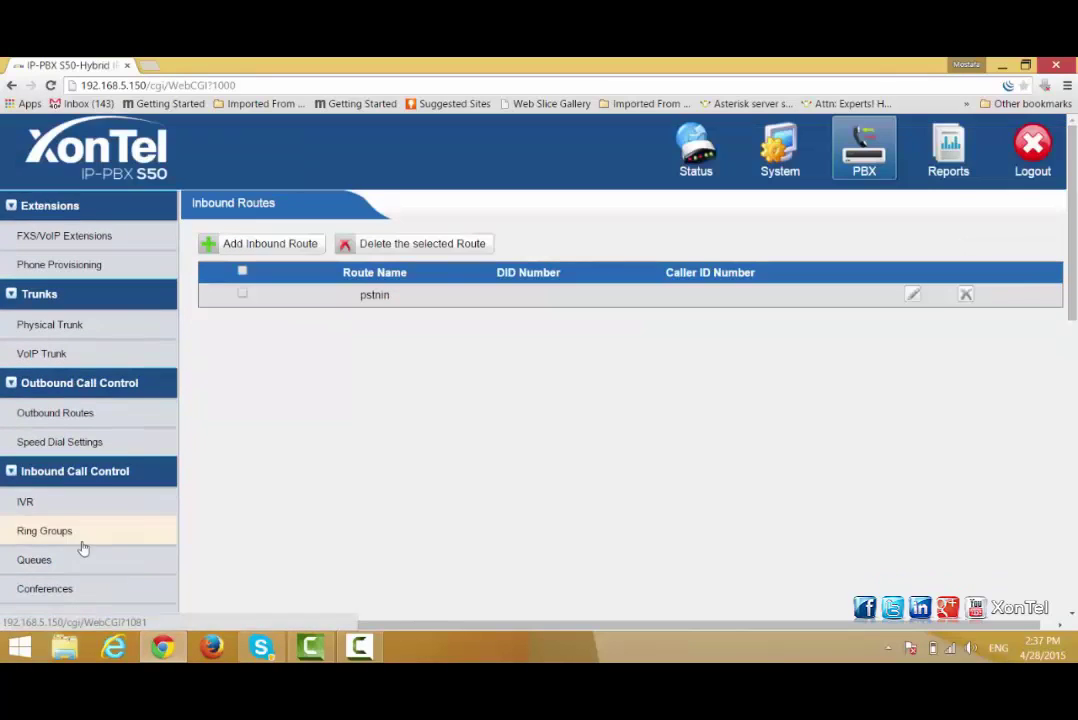
Send pstnin's office-hours and non-office-hours calls to IVR welcome and save the route
{"action": "left_click", "coordinate": [914, 296]}
{"action": "scroll", "coordinate": [1073, 190], "scroll_direction": "down", "scroll_amount": 5}
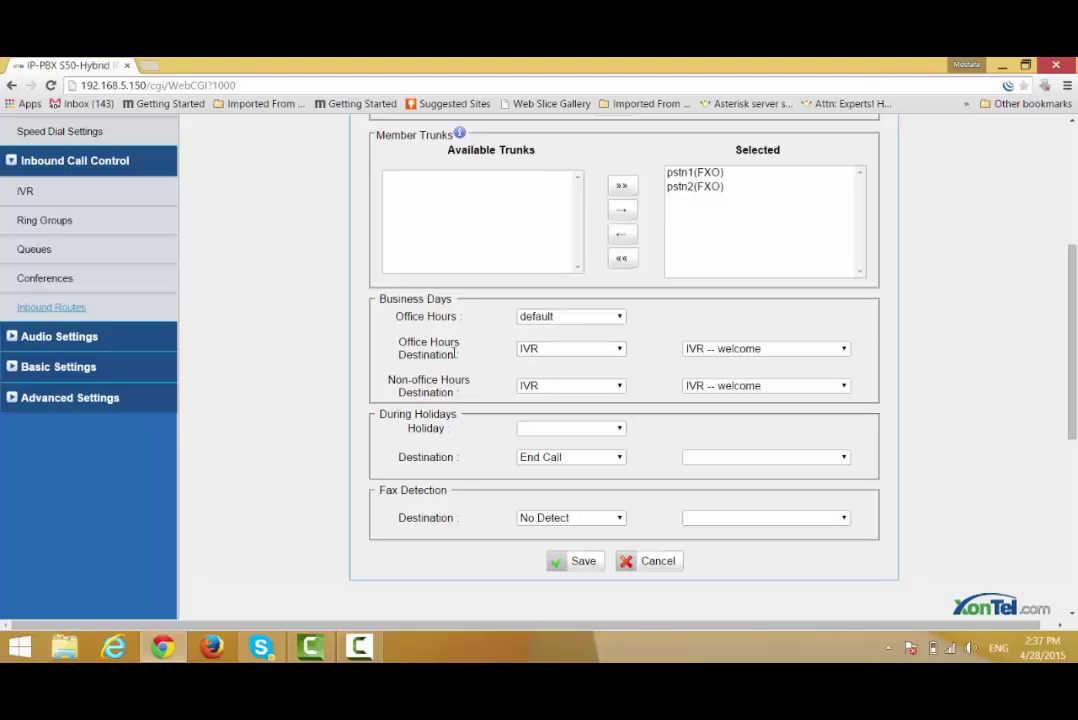
{"action": "left_click", "coordinate": [542, 350]}
{"action": "left_click", "coordinate": [735, 349]}
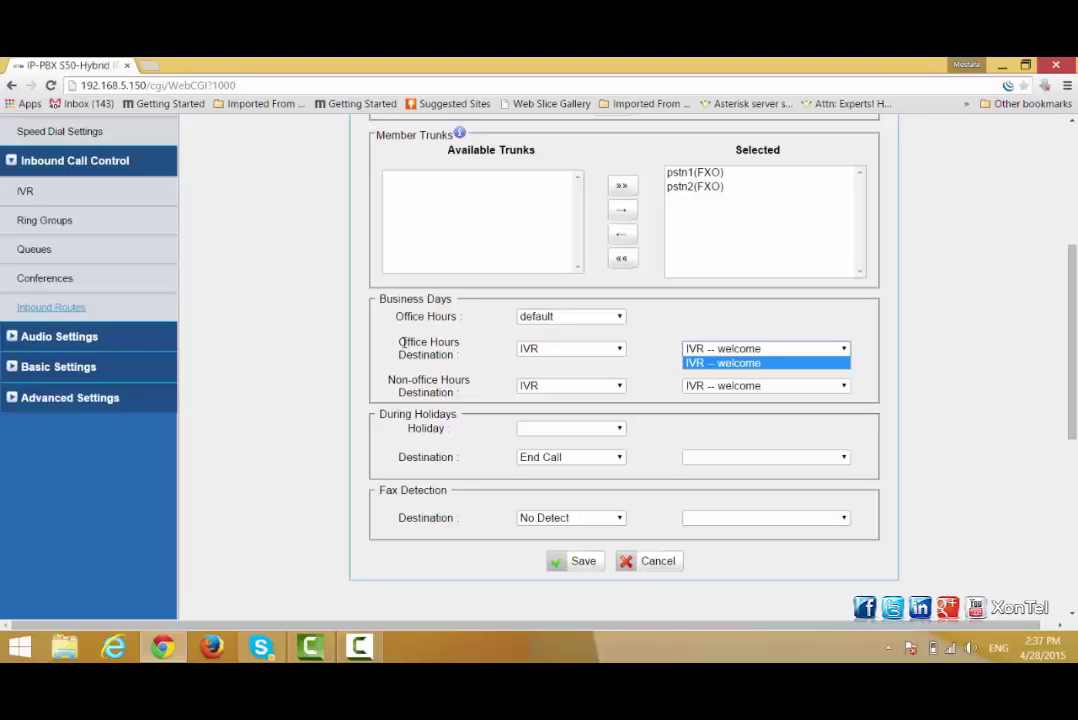
{"action": "left_click", "coordinate": [440, 344]}
{"action": "double_click", "coordinate": [437, 342]}
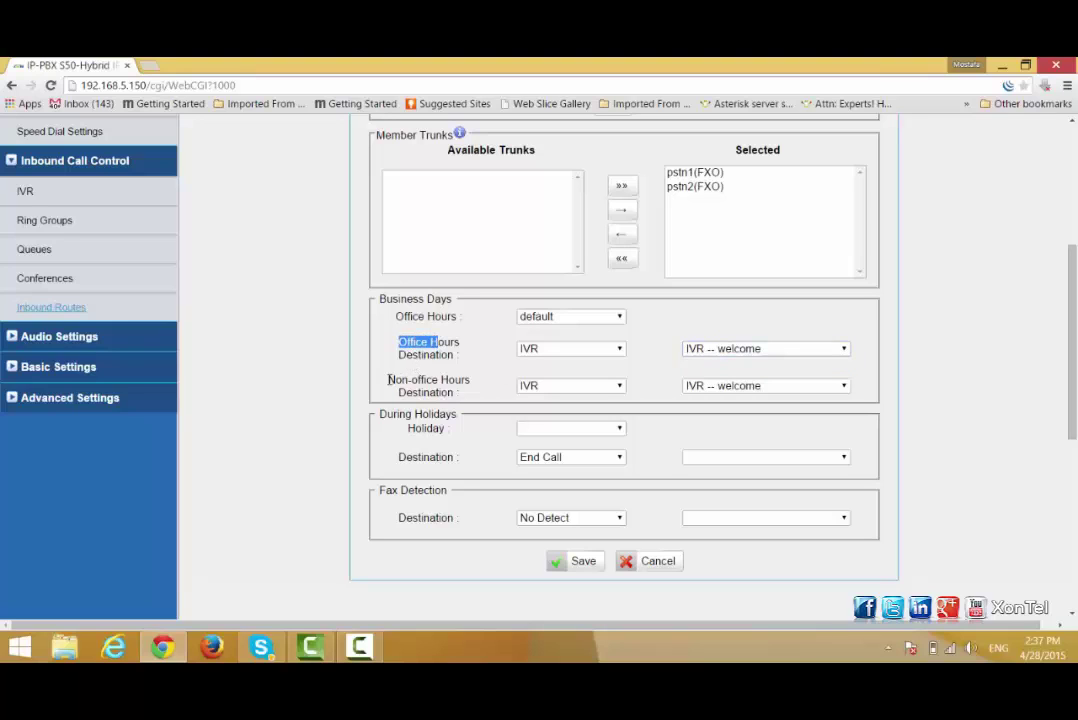
{"action": "left_click_drag", "start_coordinate": [390, 380], "coordinate": [444, 393]}
{"action": "left_click", "coordinate": [433, 355]}
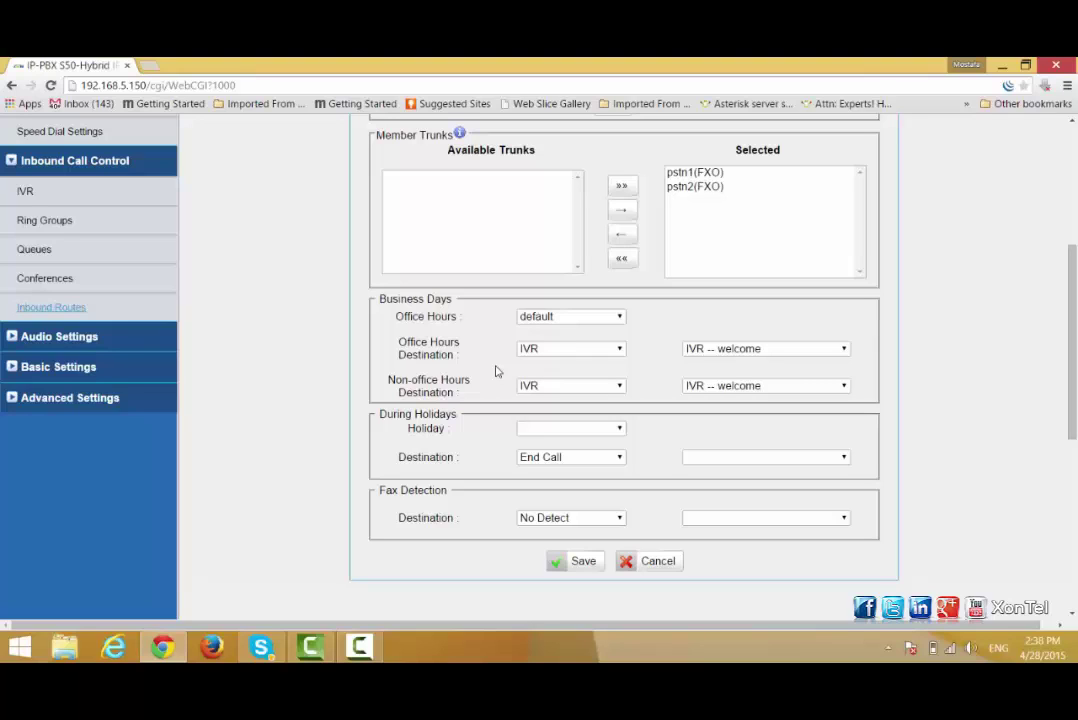
{"action": "left_click", "coordinate": [579, 564]}
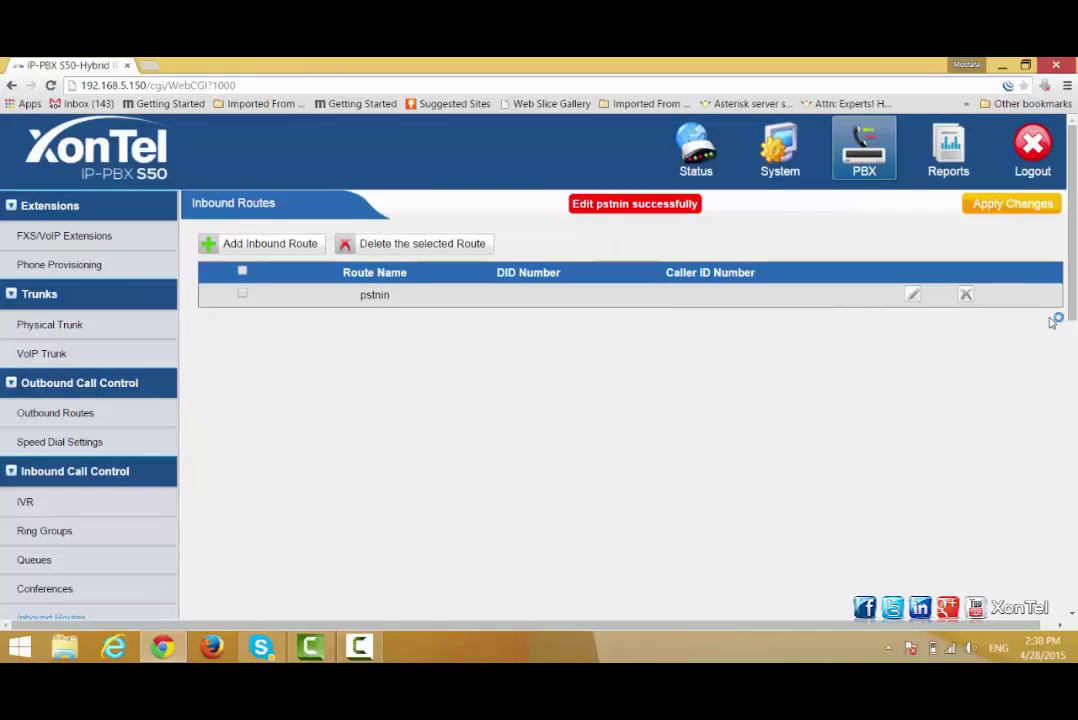
Apply the pstnin route change so the IP-PBX S50 reloads
{"action": "left_click", "coordinate": [1011, 210]}
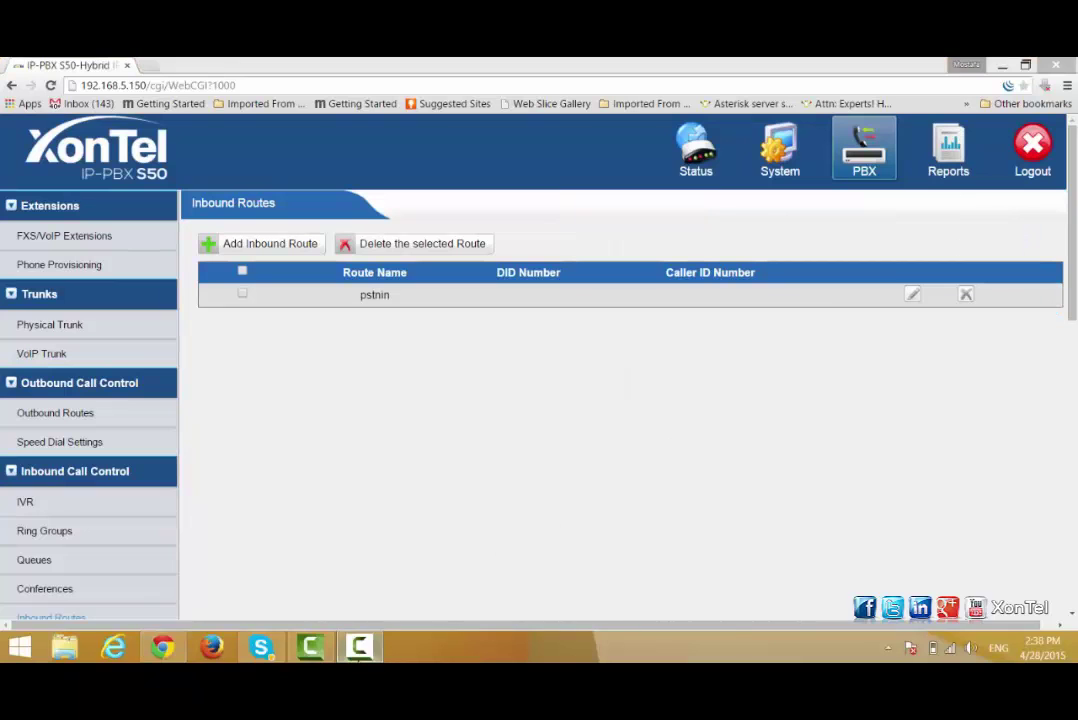
{"action": "left_click", "coordinate": [359, 647]}
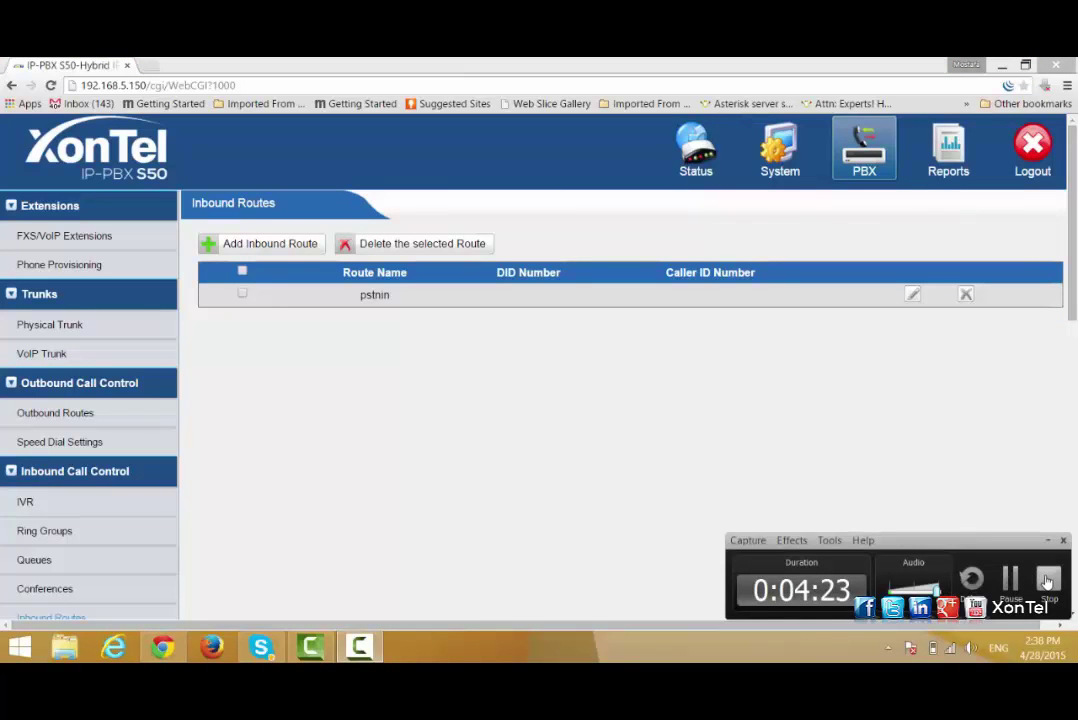